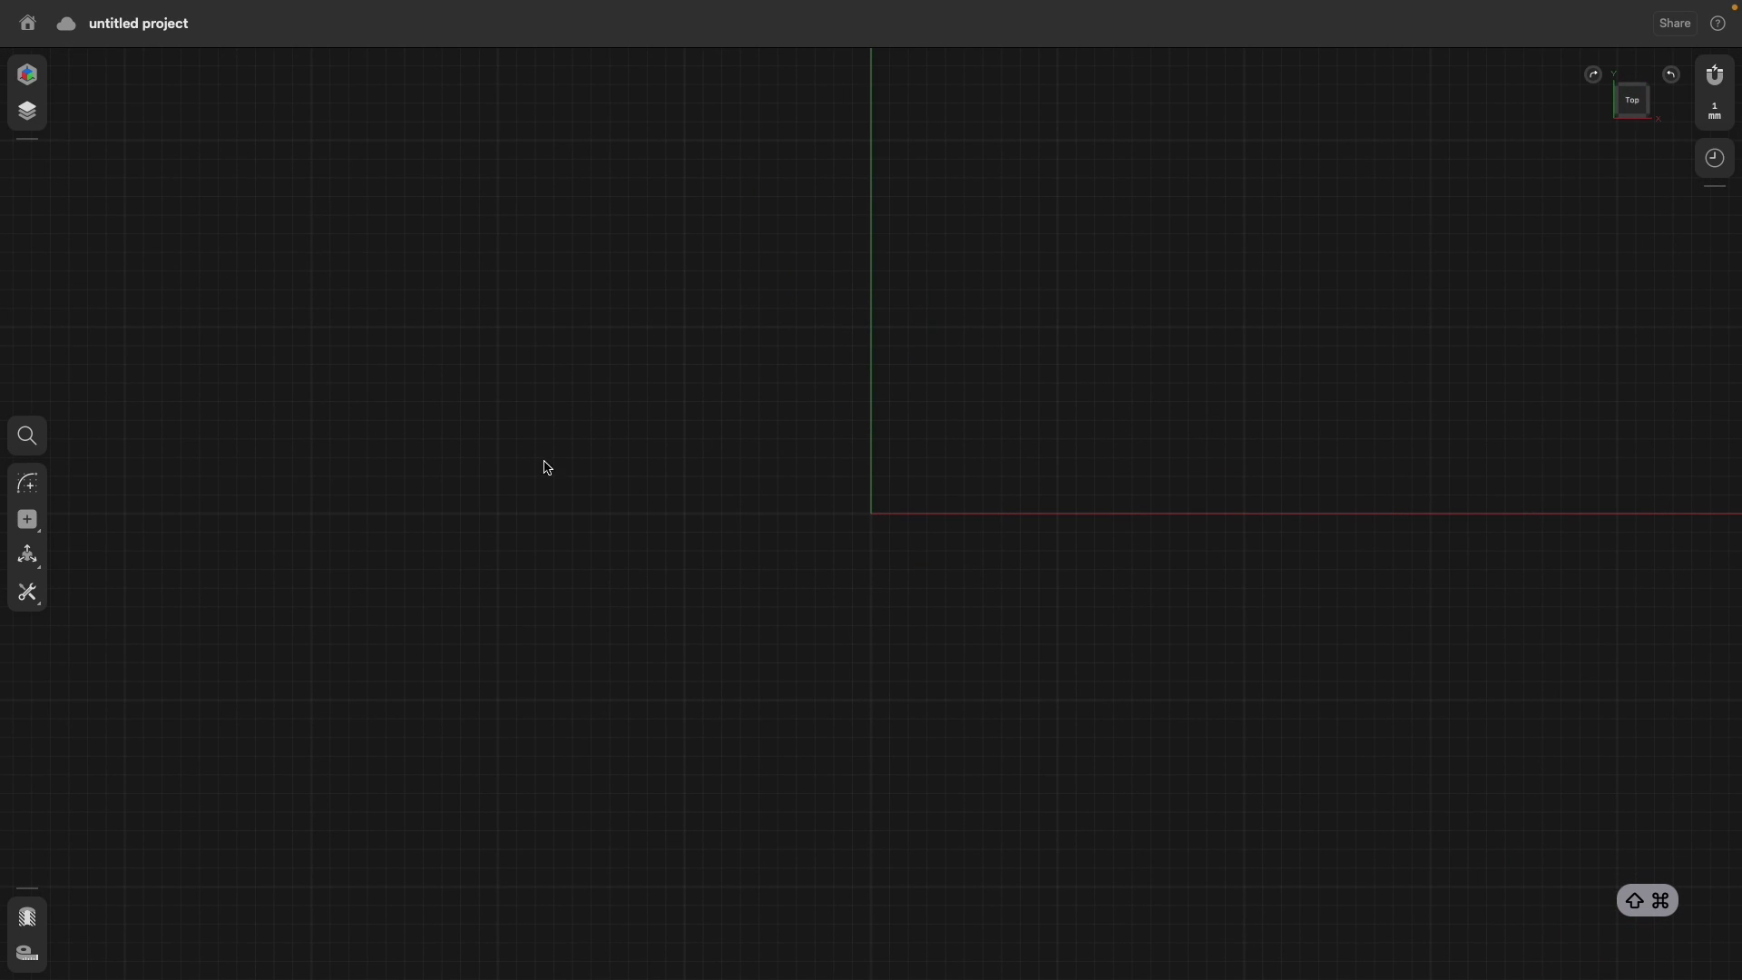
Draw a circle at the origin on the ground plane, locked to 60 mm diameter.
{"action": "left_click", "coordinate": [27, 483]}
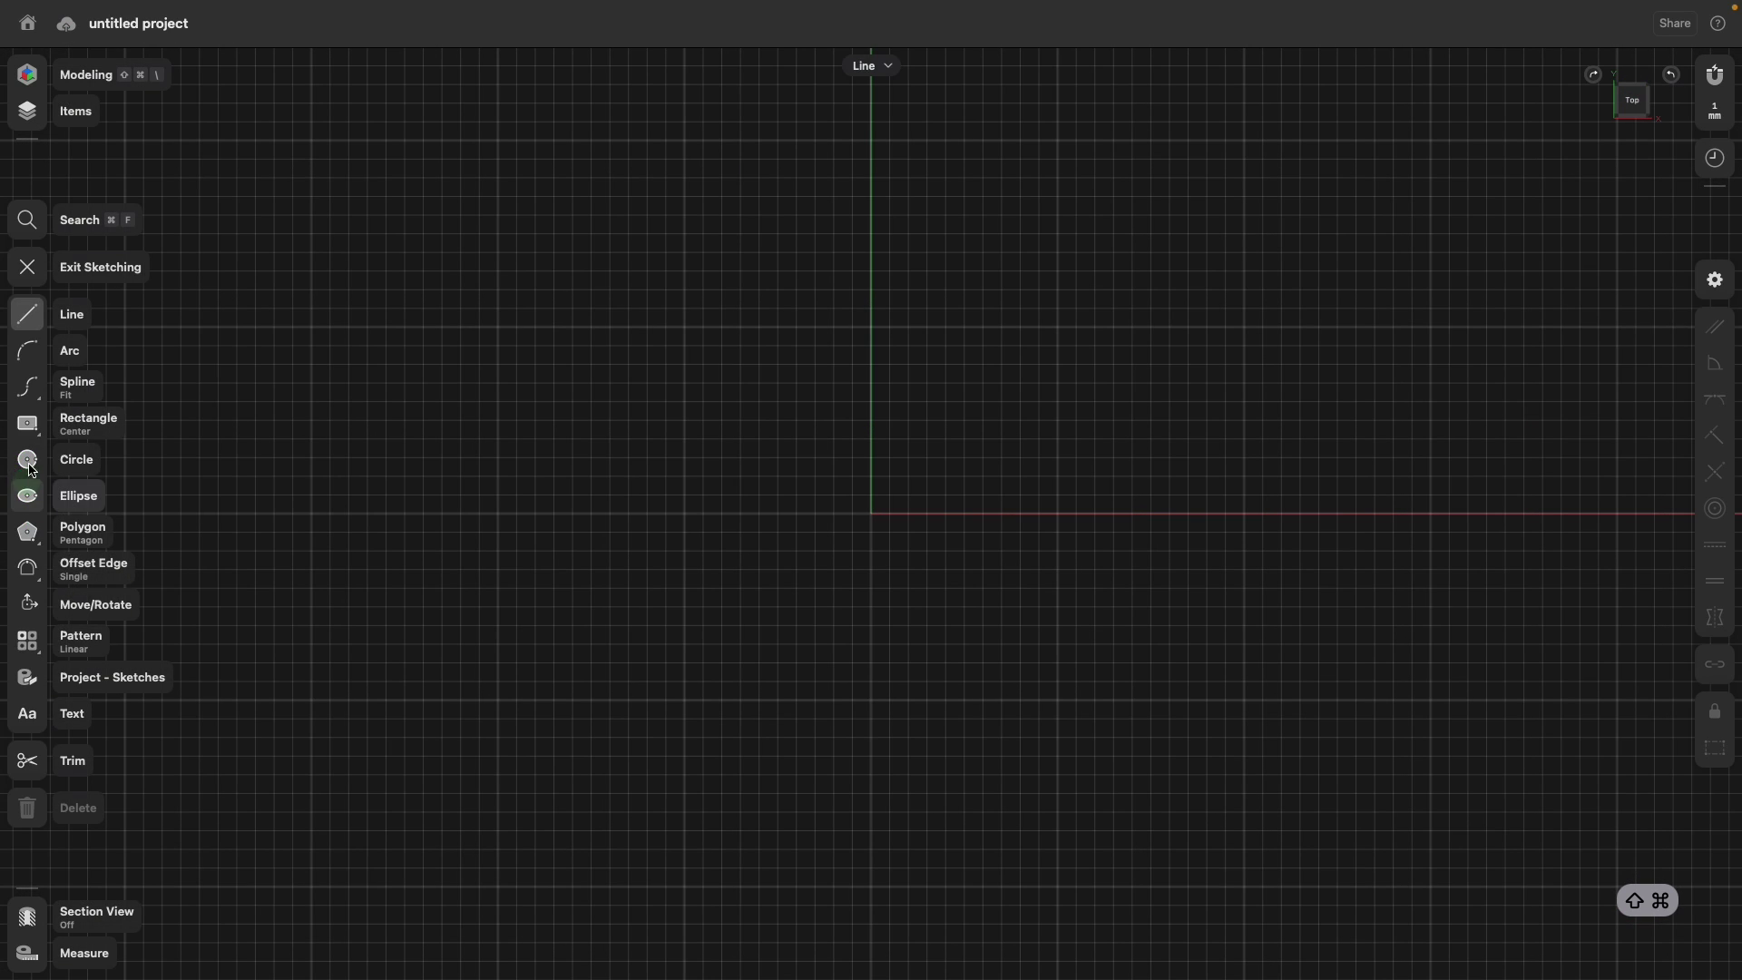
{"action": "left_click", "coordinate": [30, 458]}
{"action": "left_click", "coordinate": [871, 512]}
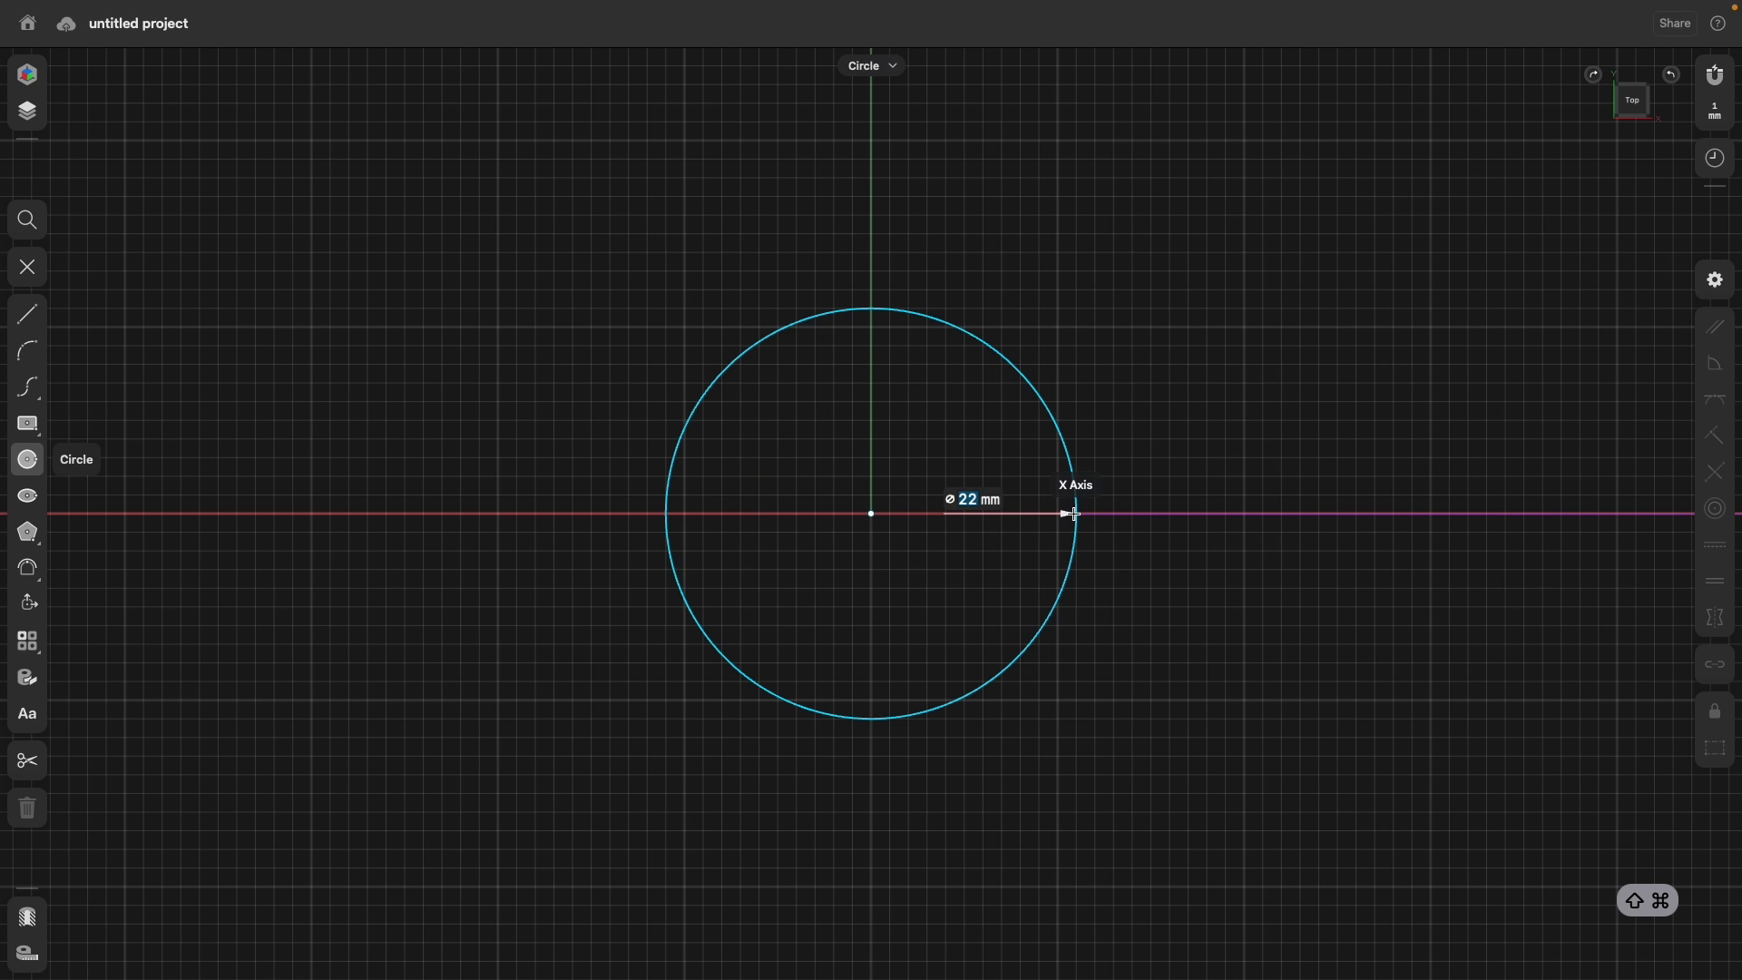
{"action": "type", "text": "30"}
{"action": "key", "text": "shift+super+BackSpace"}
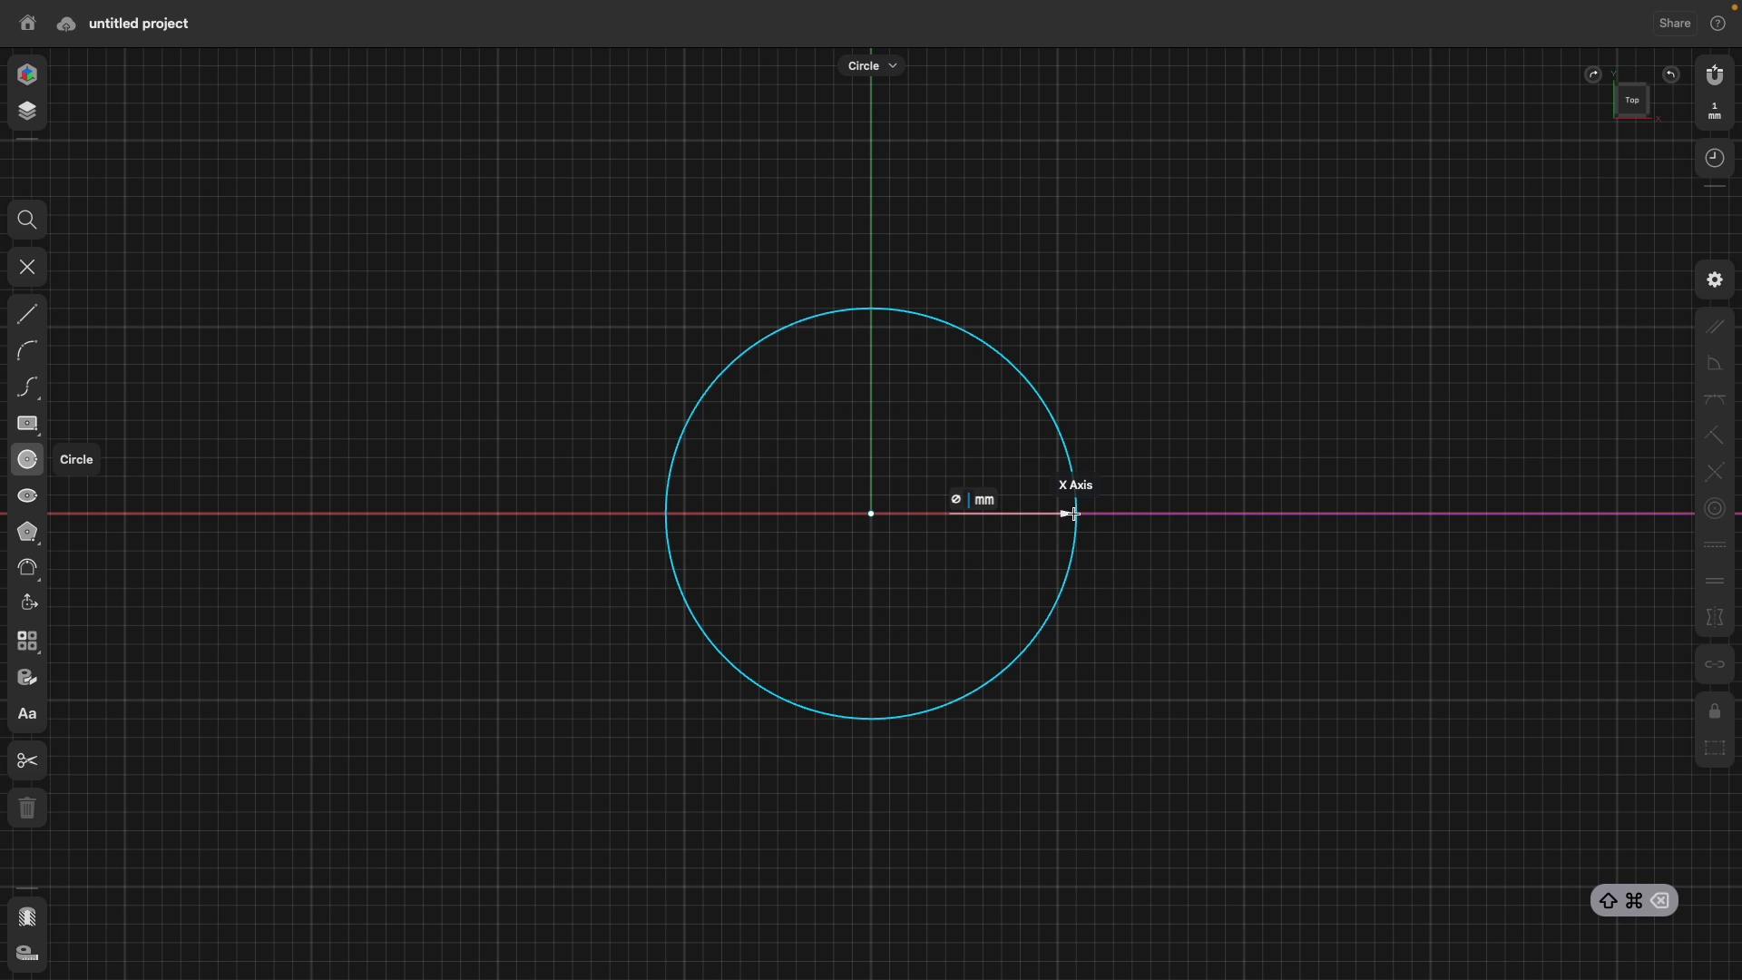
{"action": "type", "text": "60"}
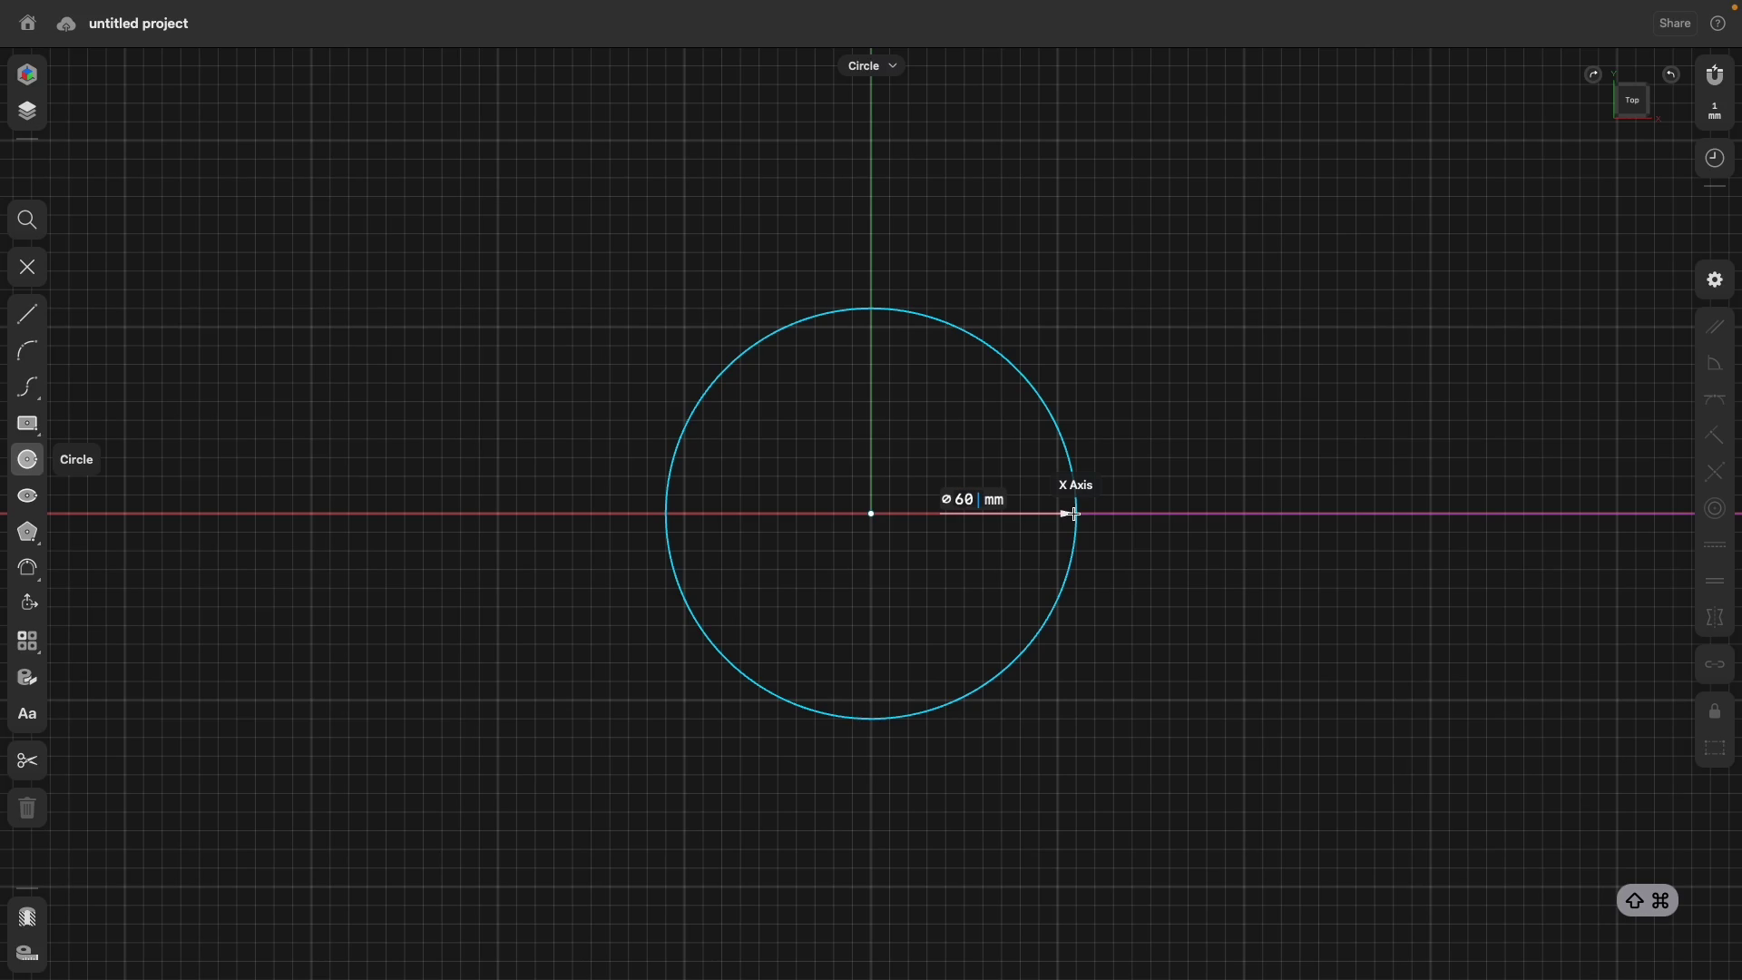
{"action": "key", "text": "Return"}
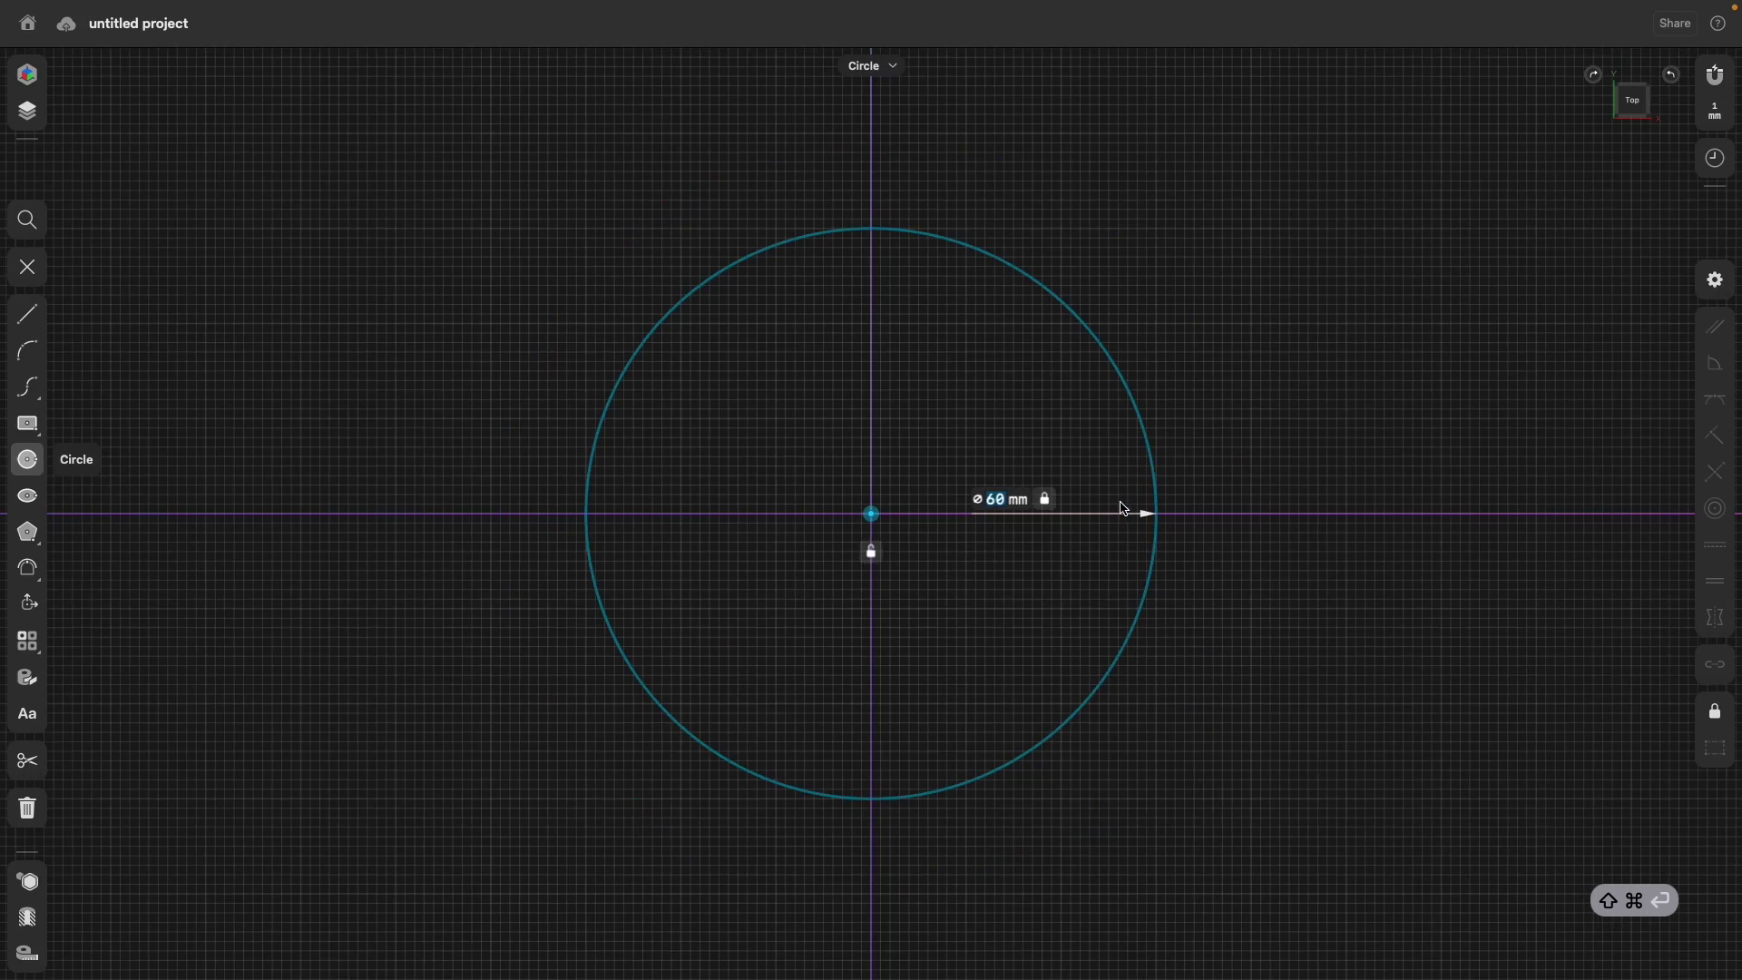
{"action": "left_click", "coordinate": [1041, 548]}
Extrude the 60 mm circle upward about 27 mm and select the cylinder's top face.
{"action": "right_click_drag", "start_coordinate": [1040, 548], "coordinate": [1042, 448]}
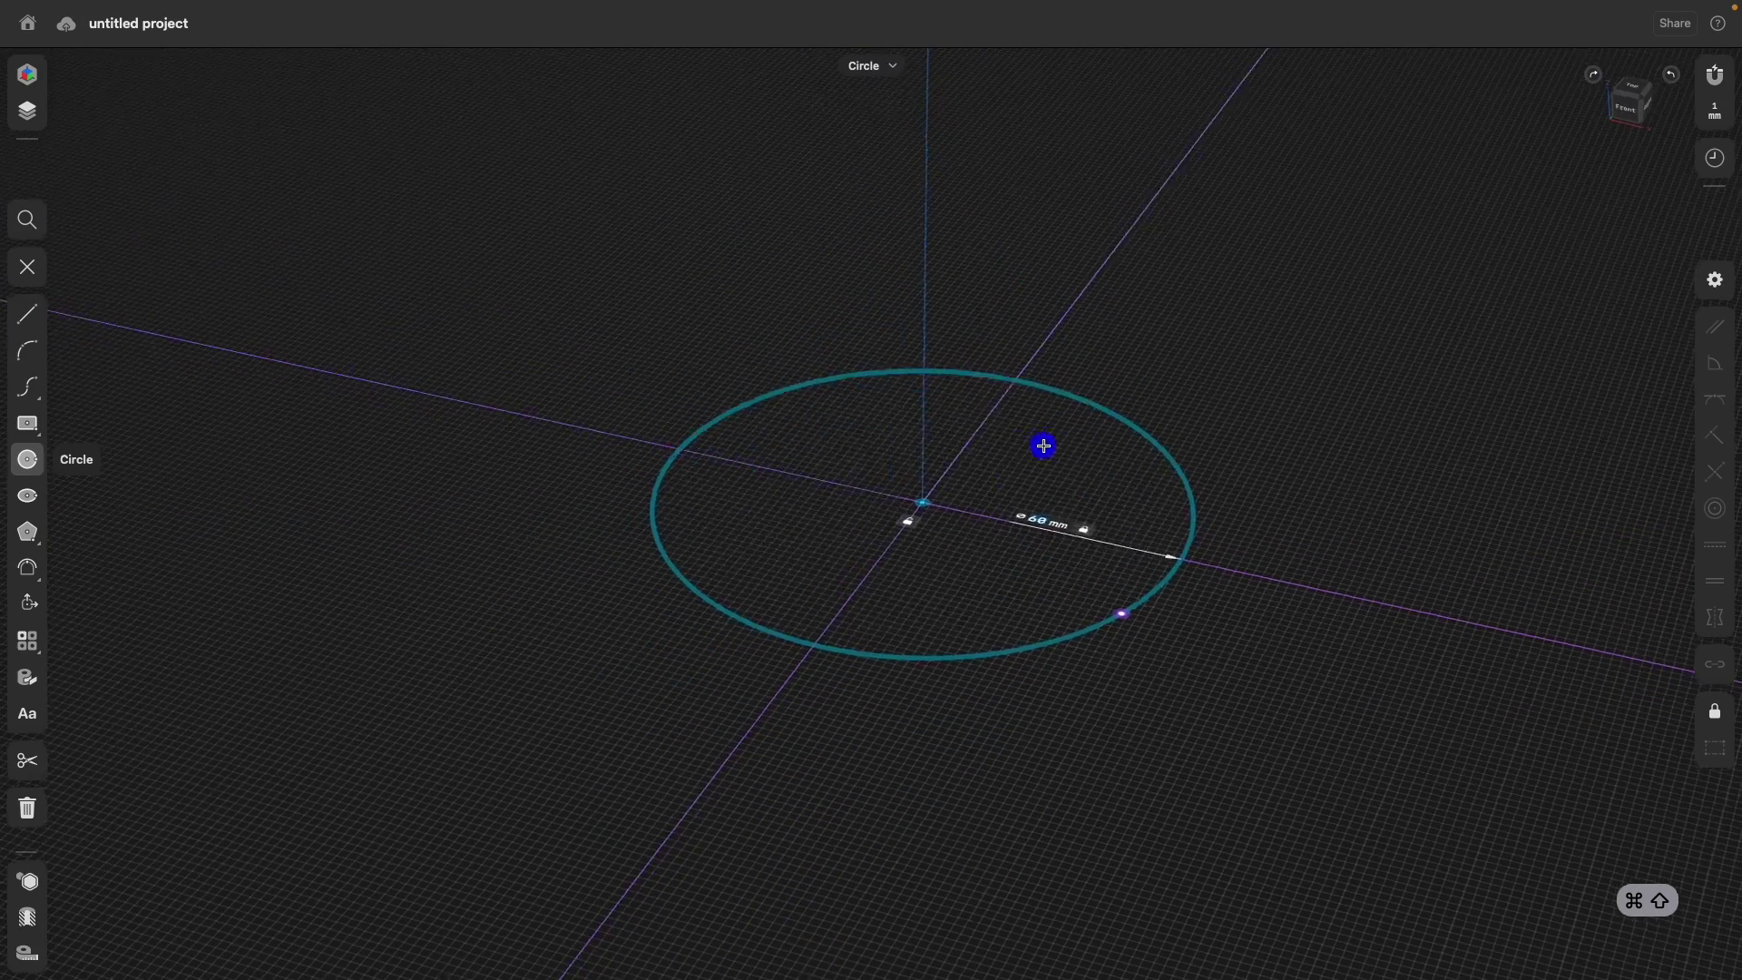
{"action": "left_click", "coordinate": [29, 271]}
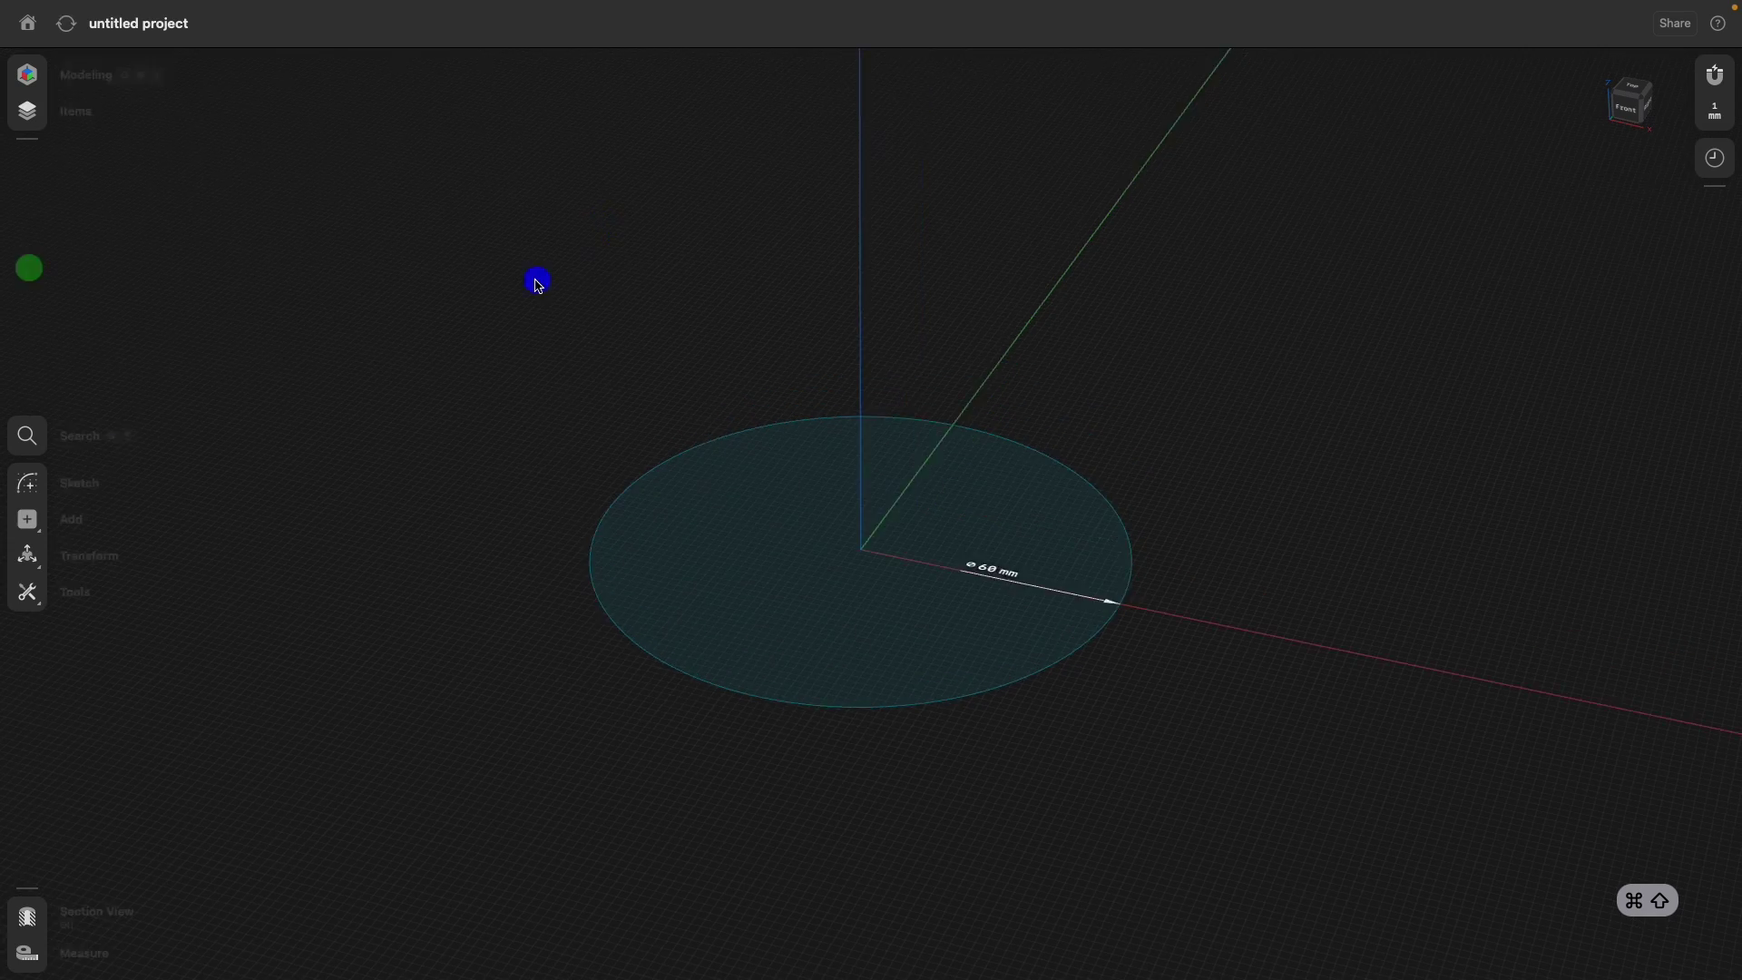
{"action": "left_click", "coordinate": [715, 583]}
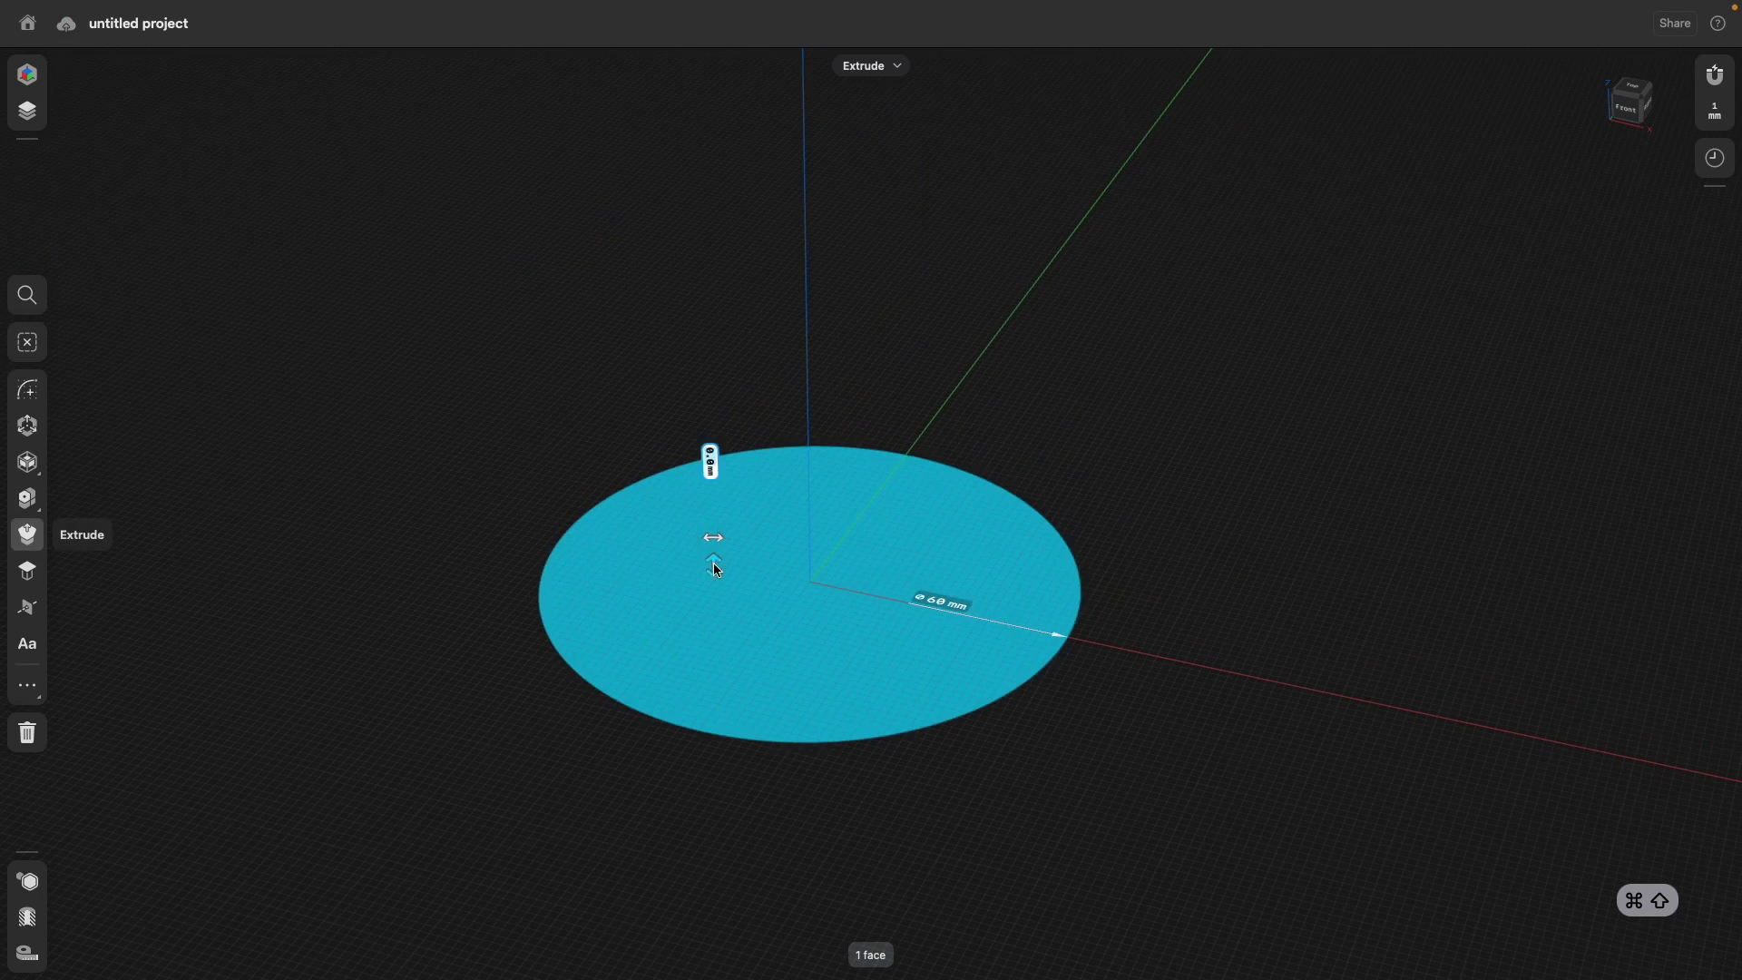
{"action": "left_click_drag", "start_coordinate": [714, 562], "coordinate": [728, 368]}
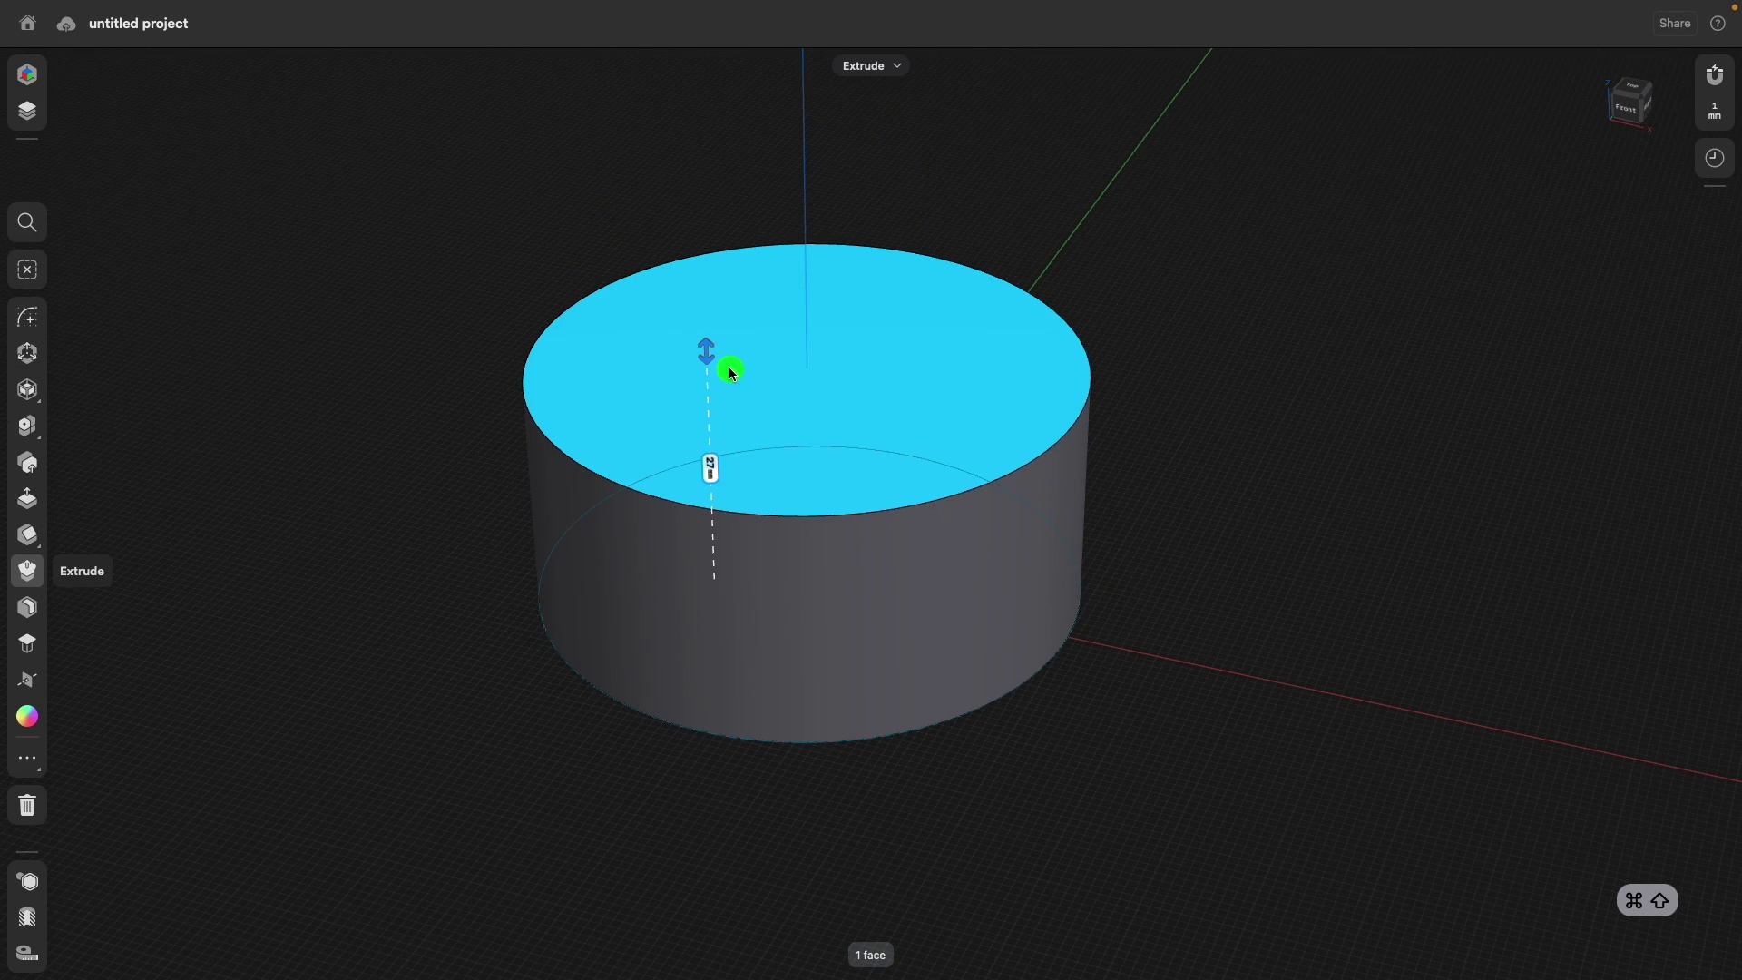
{"action": "left_click_drag", "start_coordinate": [730, 371], "coordinate": [728, 342]}
{"action": "left_click", "coordinate": [352, 314]}
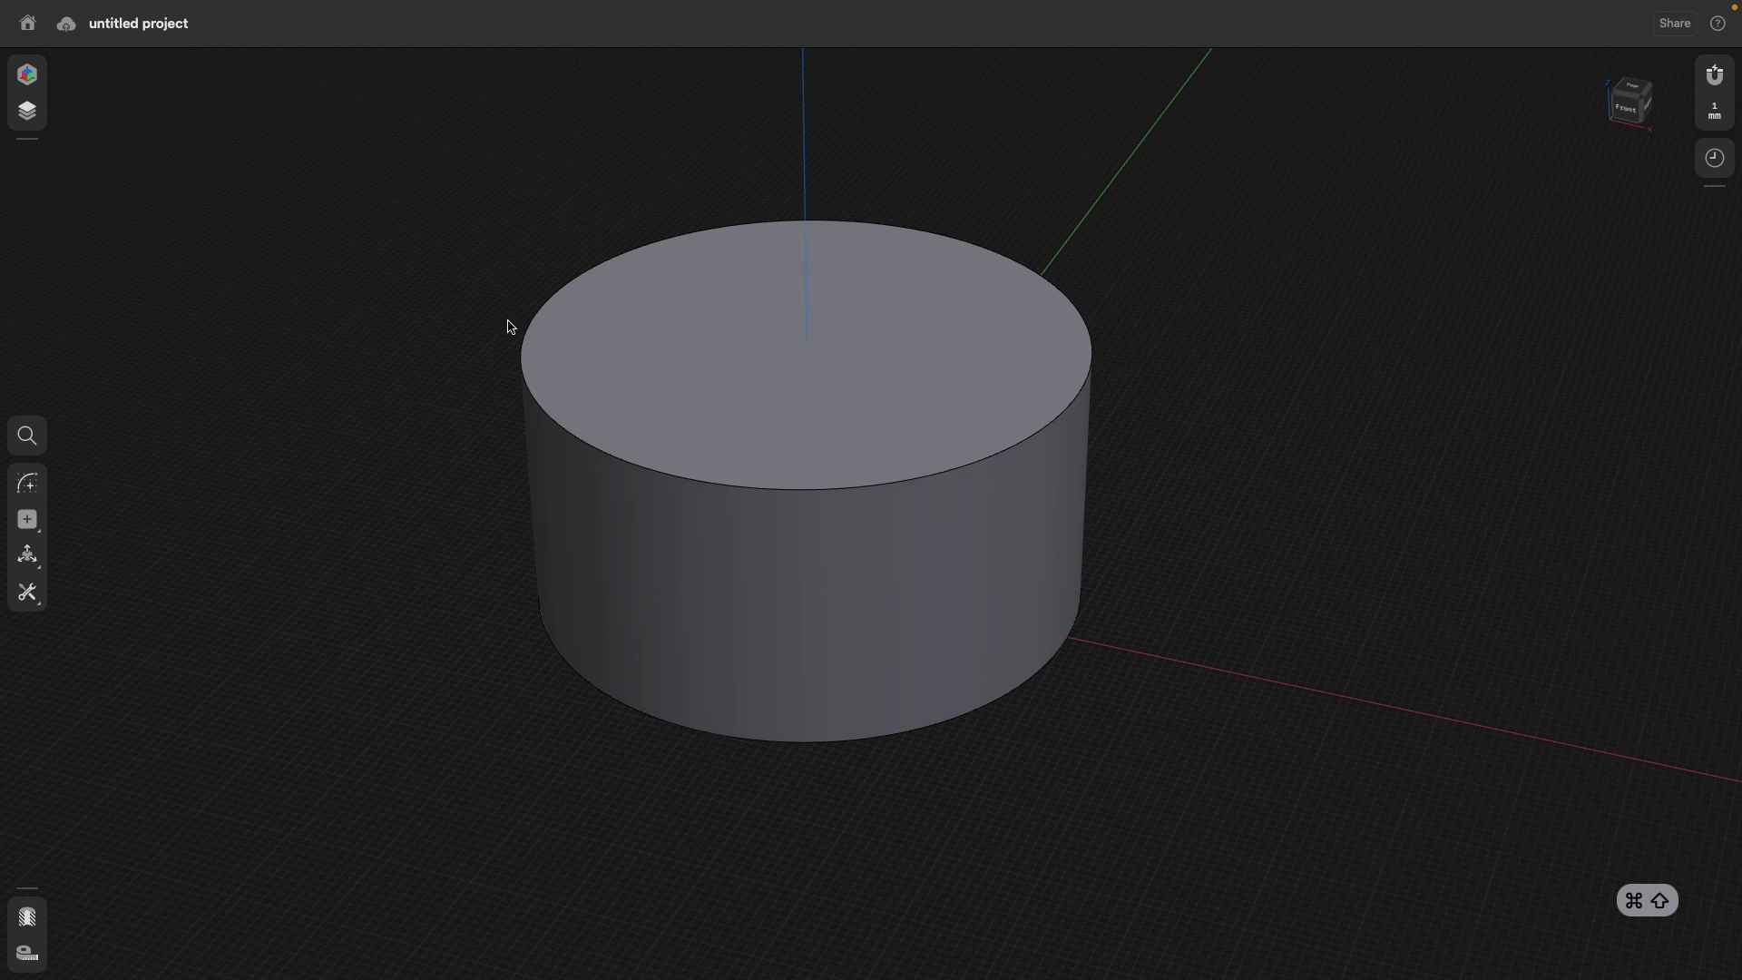
{"action": "left_click", "coordinate": [732, 341]}
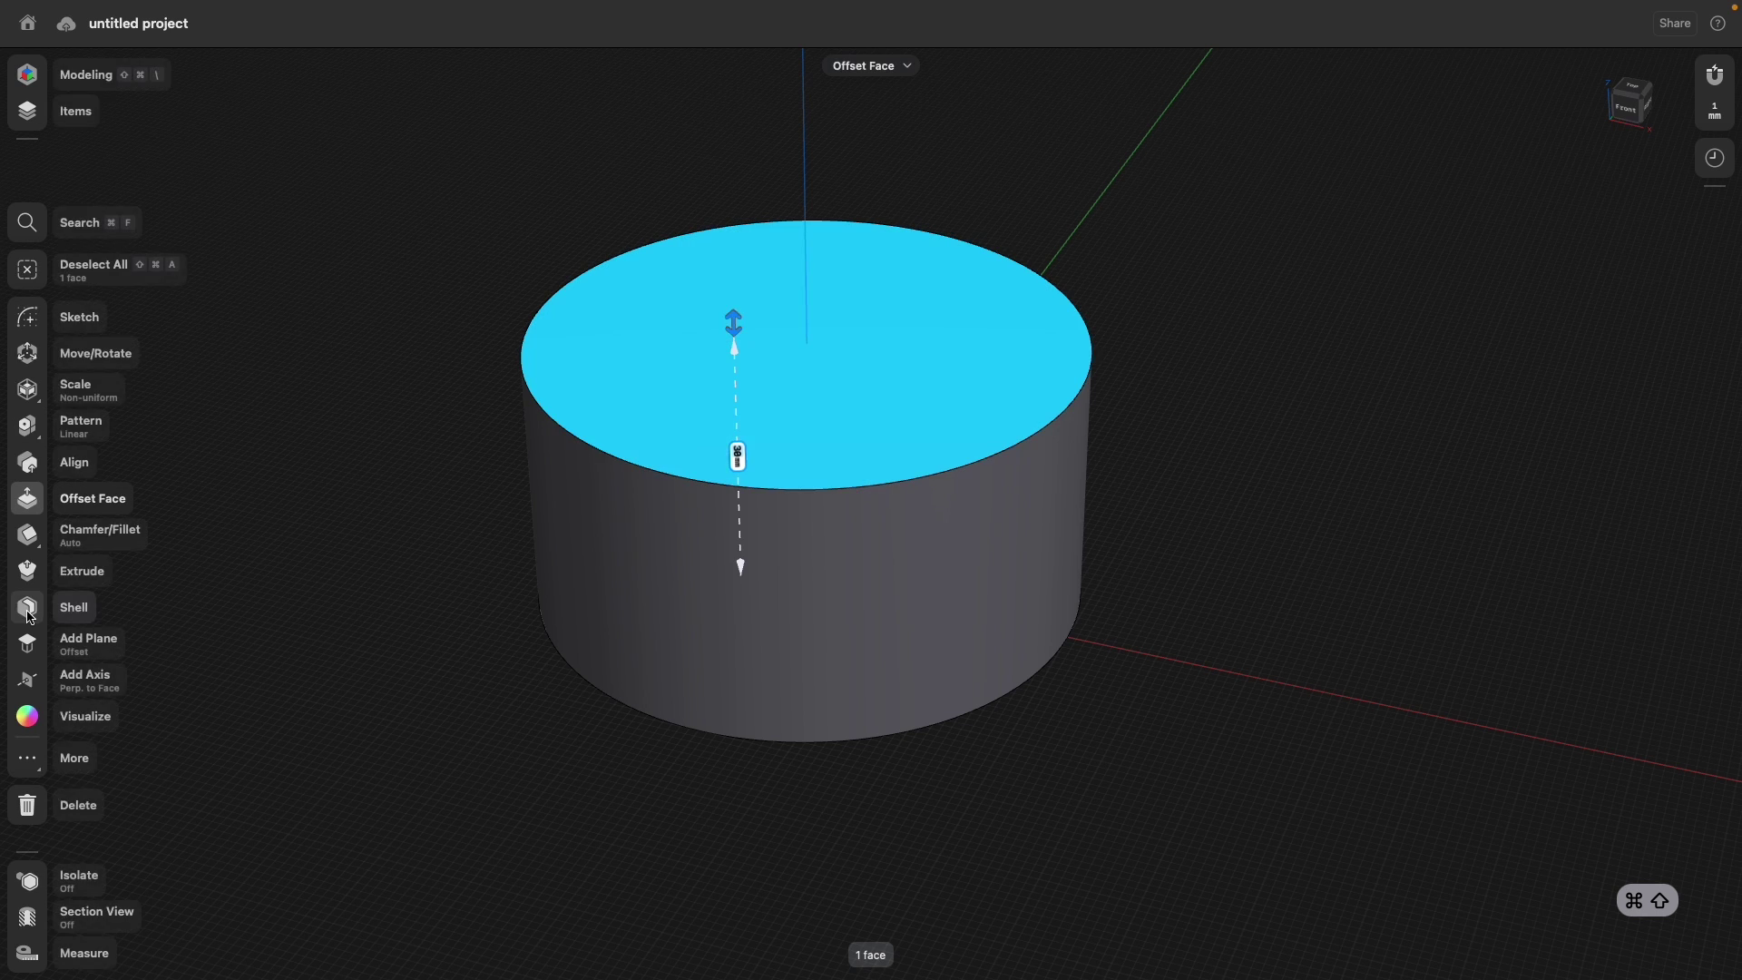
Shell the cylinder through its top face with a 5 mm wall thickness.
{"action": "left_click", "coordinate": [71, 608]}
{"action": "left_click", "coordinate": [511, 286]}
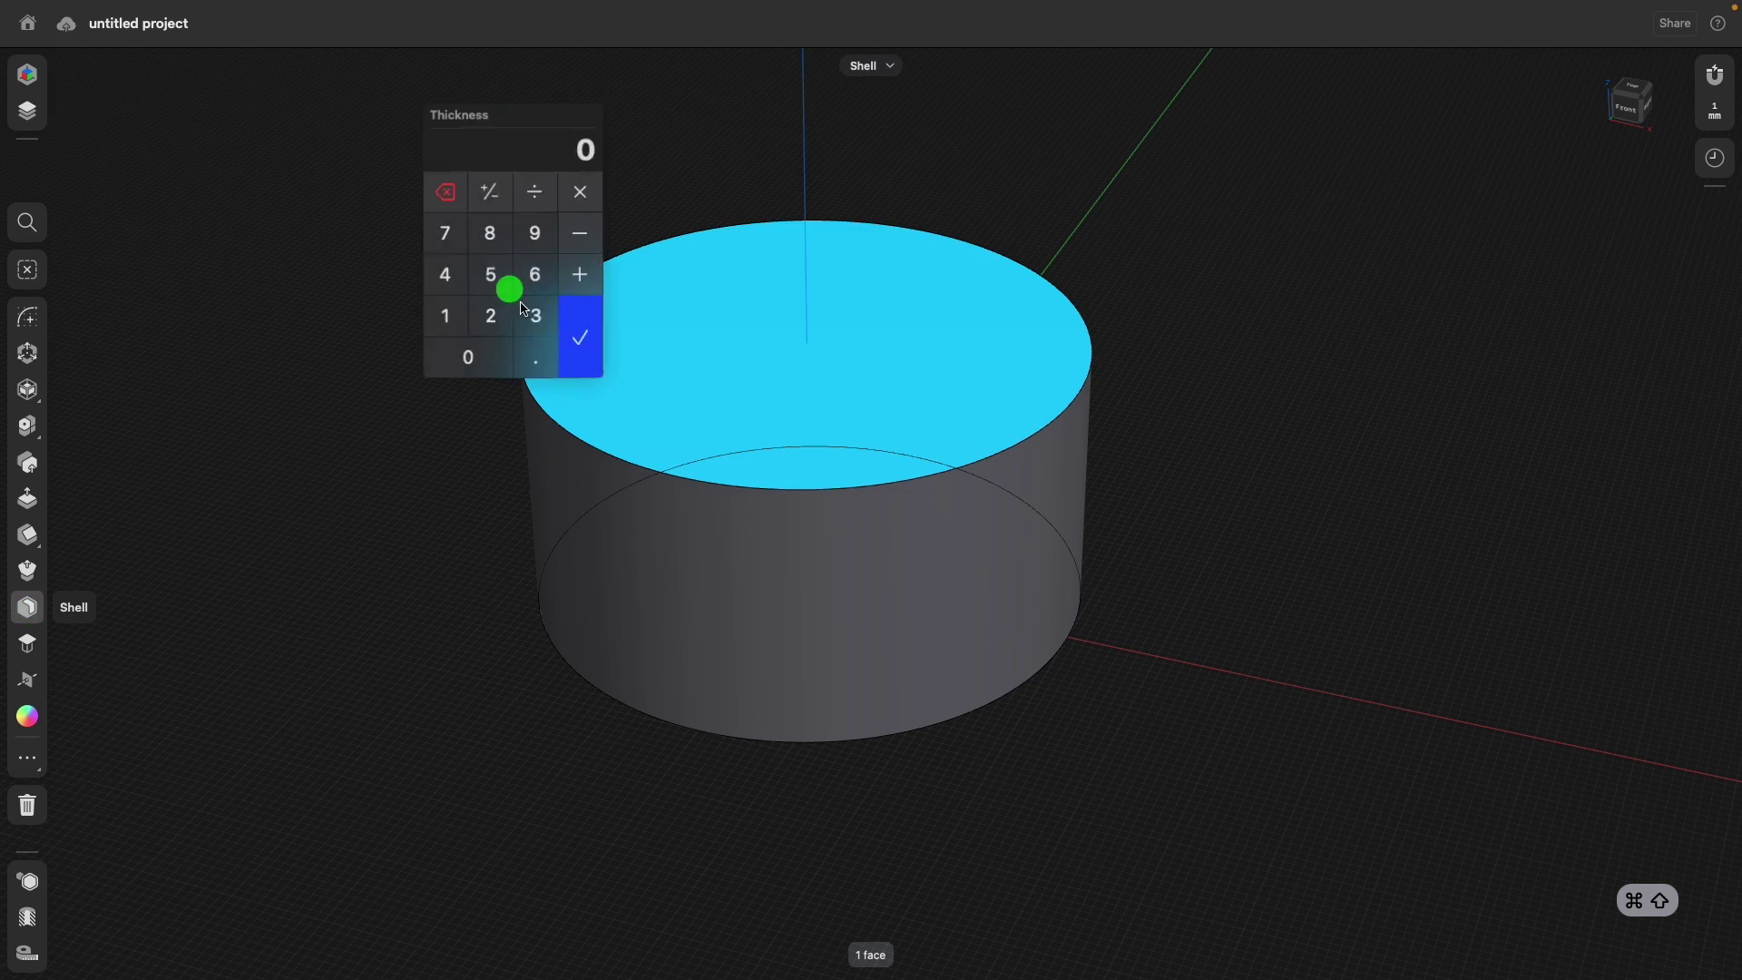
{"action": "type", "text": "5"}
{"action": "left_click", "coordinate": [577, 331]}
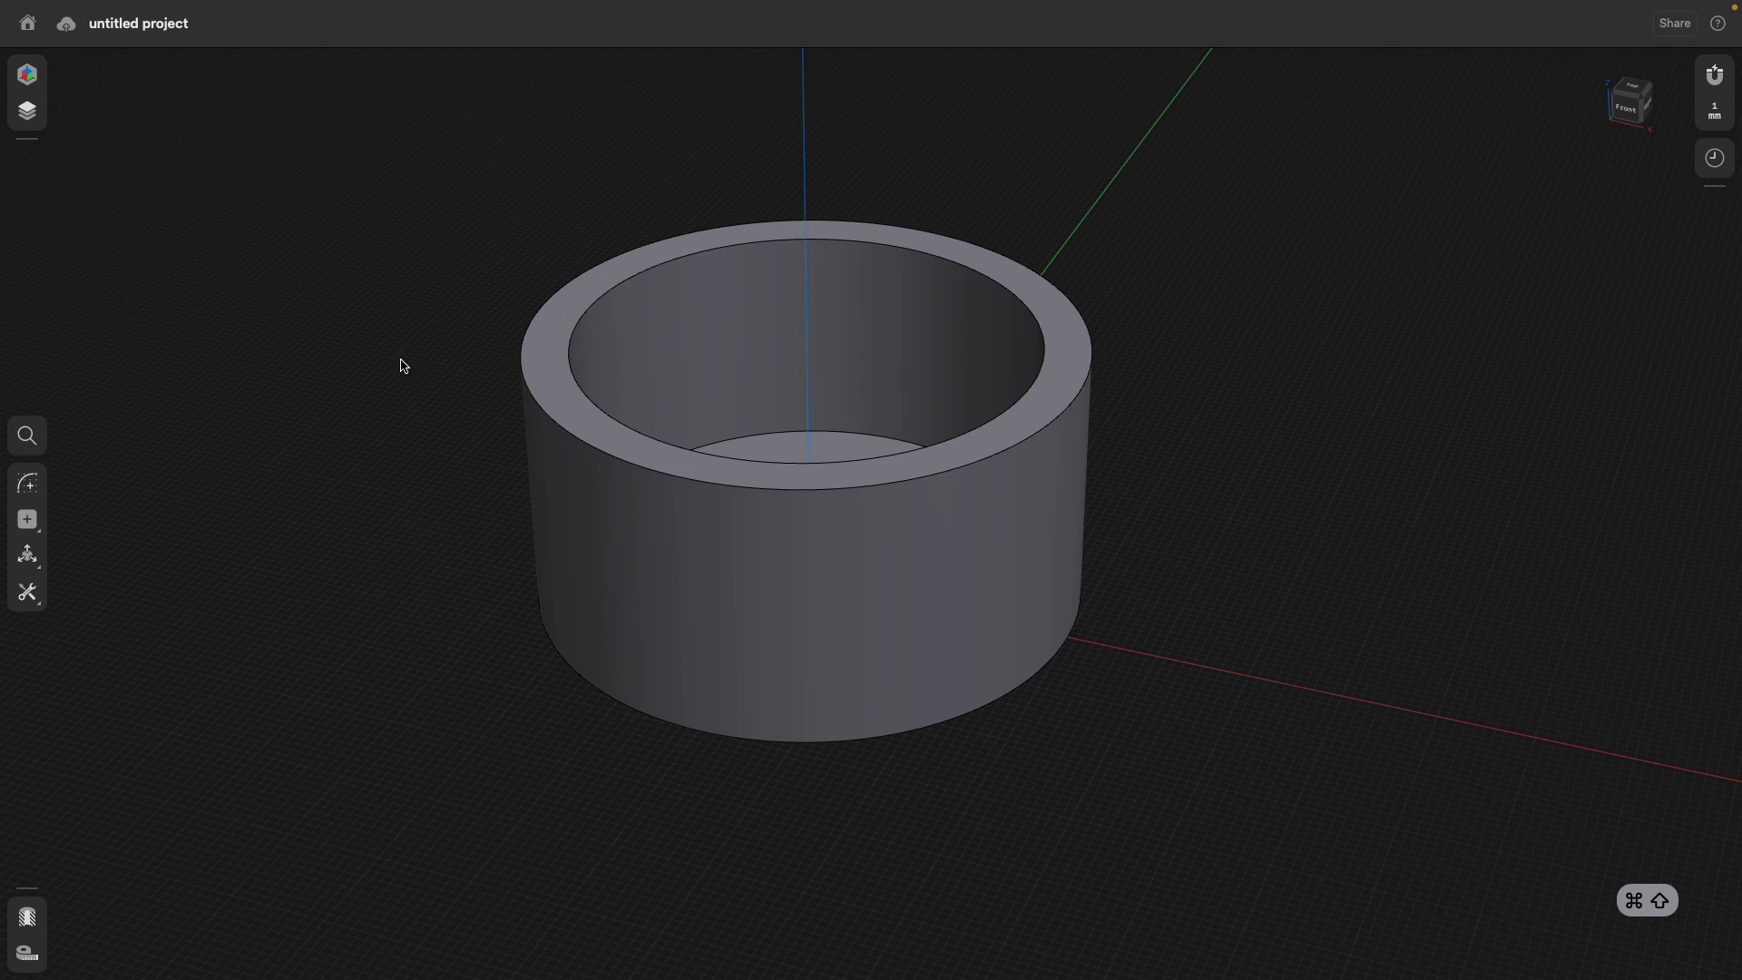
{"action": "right_click_drag", "start_coordinate": [400, 362], "coordinate": [416, 393]}
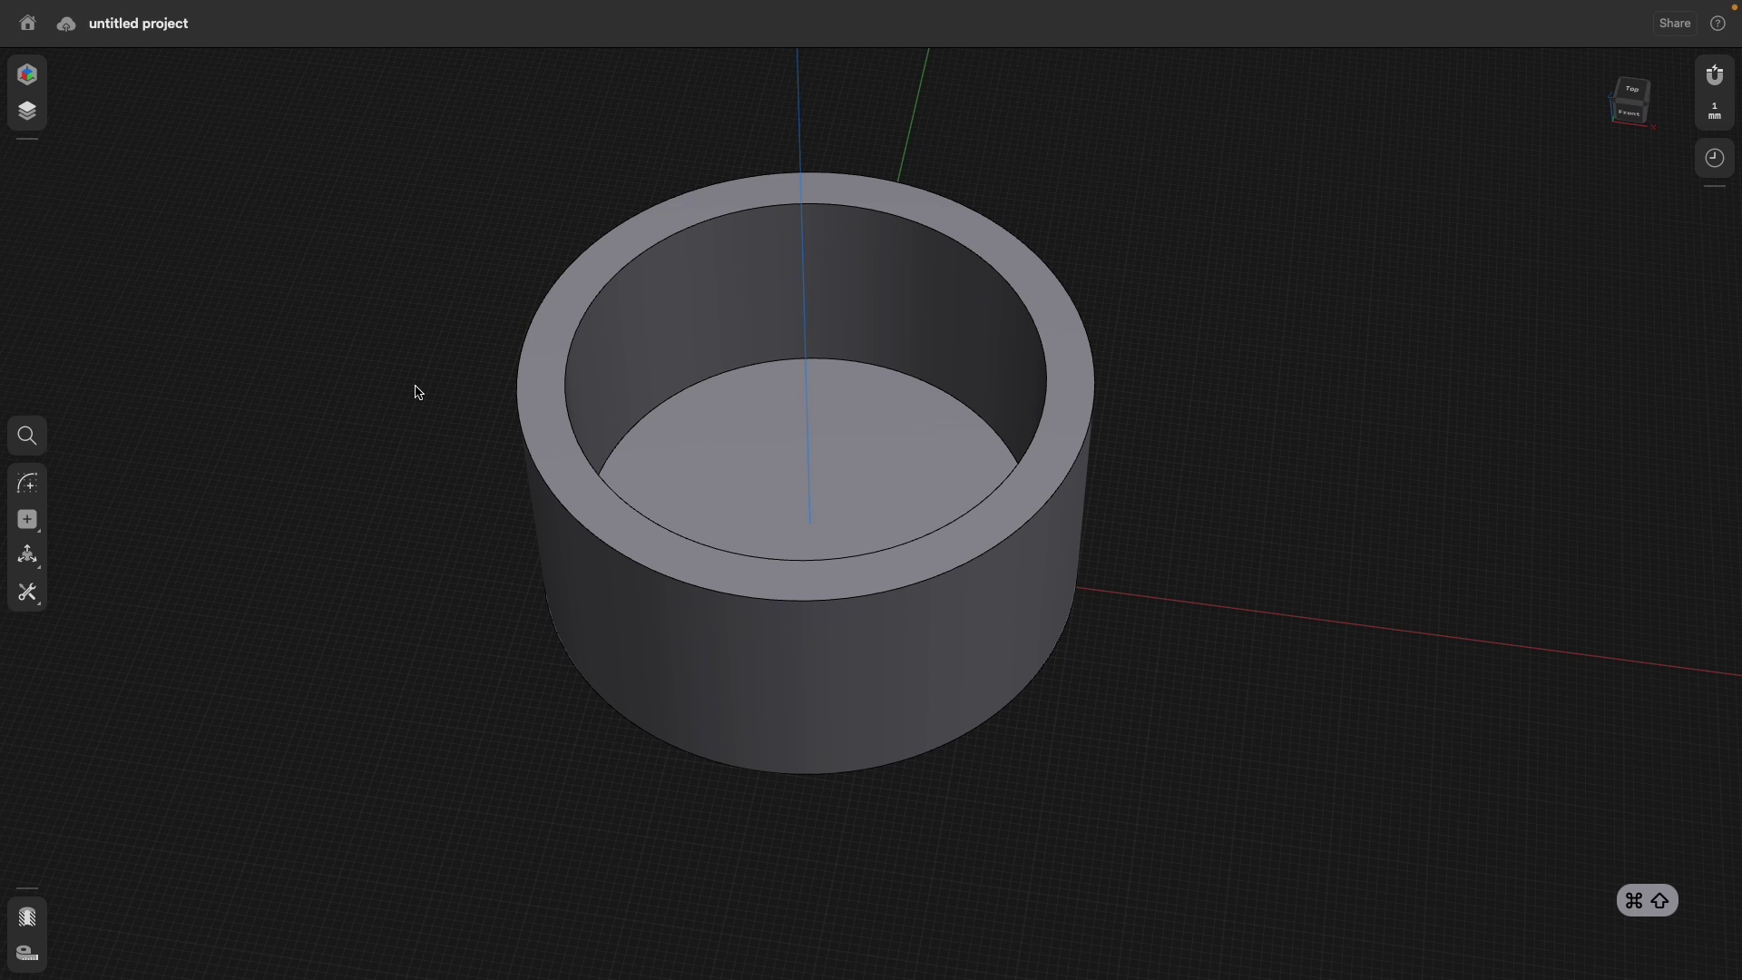
{"action": "left_click", "coordinate": [1629, 112]}
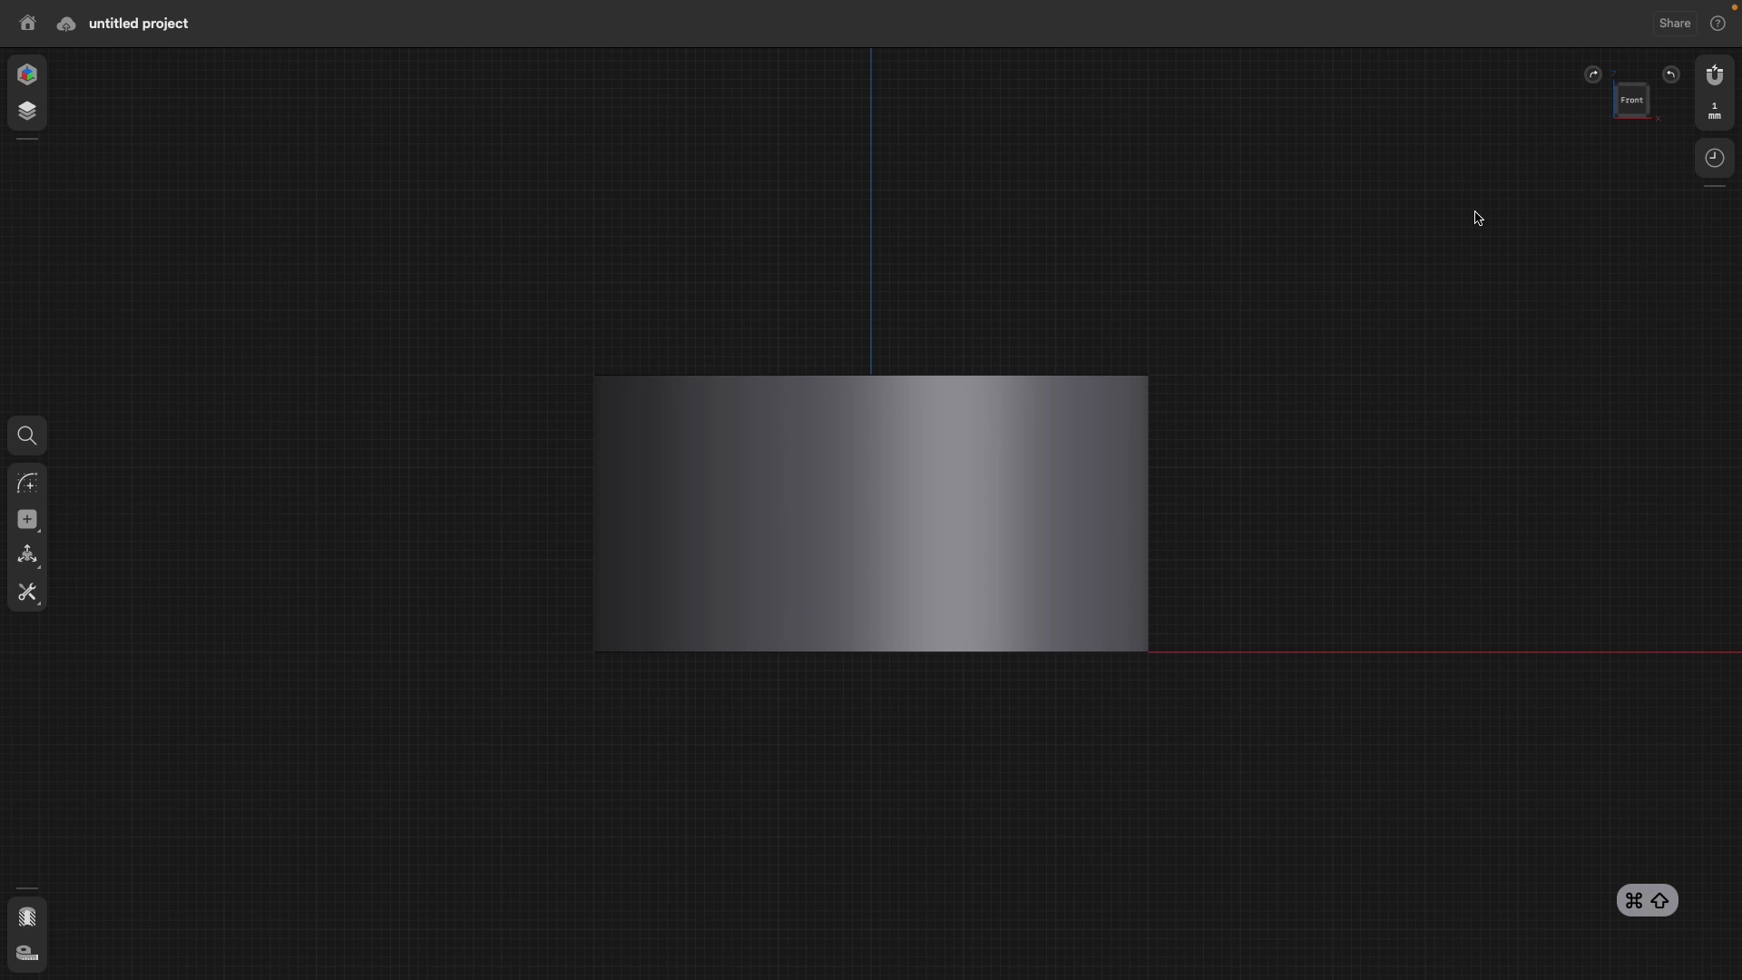
Start a sketch on the front plane and draw a line across the container rim.
{"action": "left_click", "coordinate": [33, 486]}
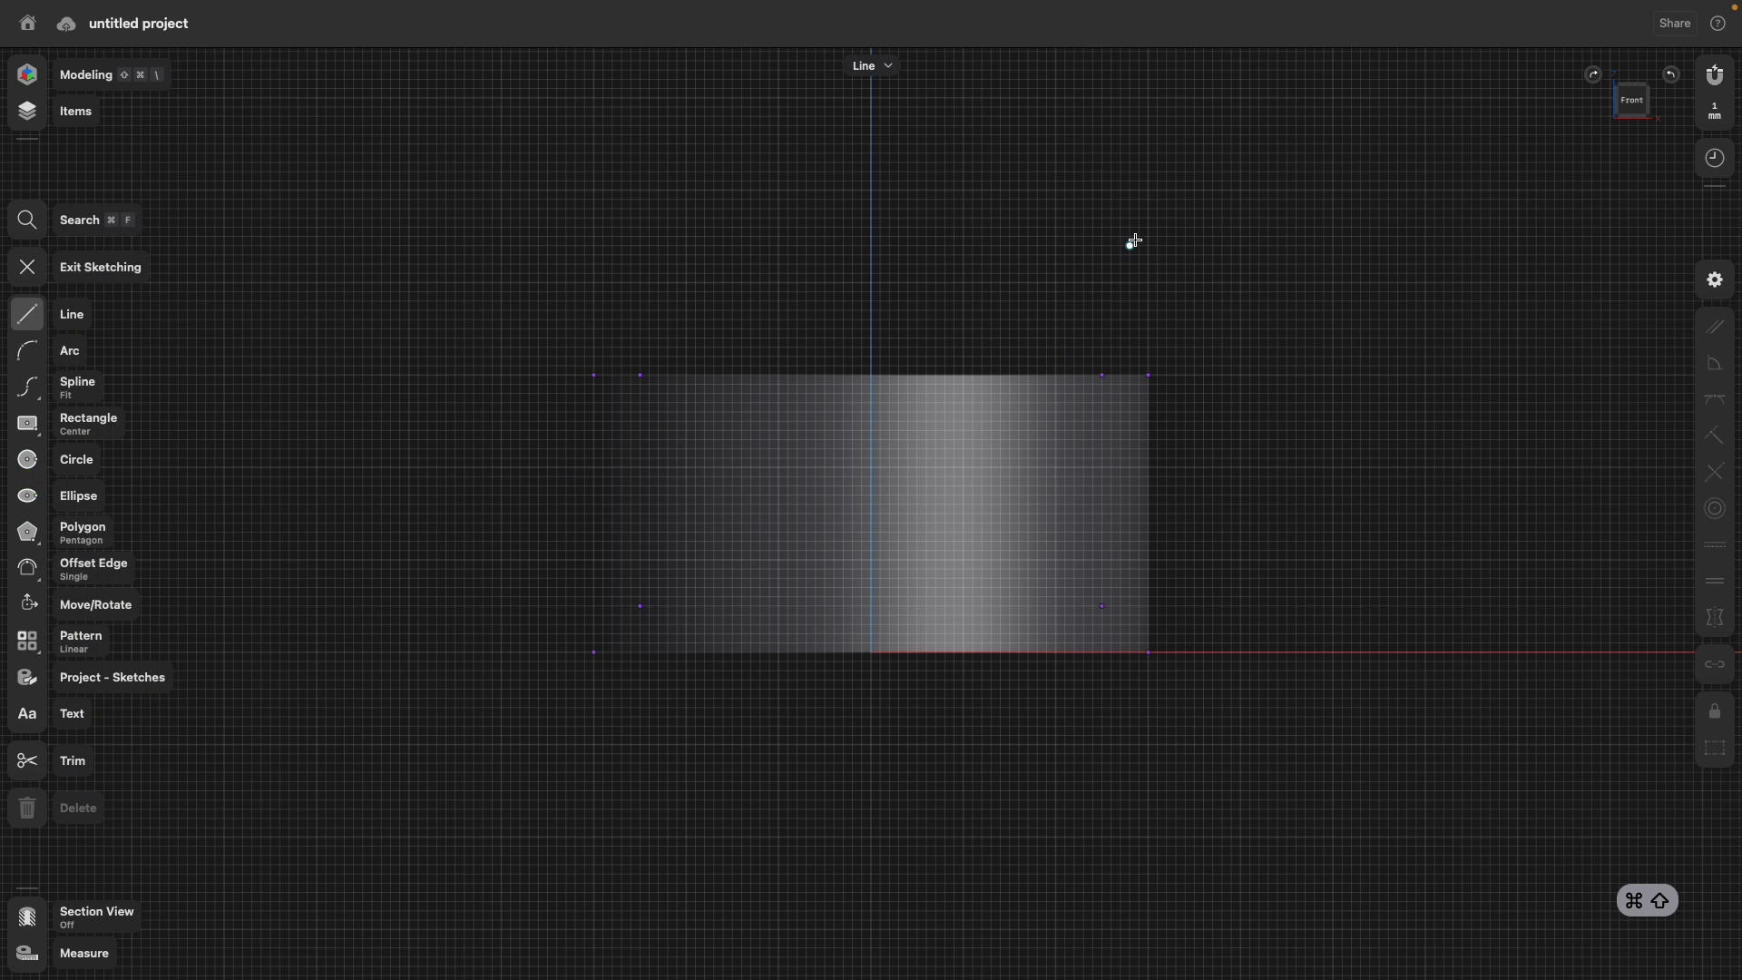
{"action": "right_click_drag", "start_coordinate": [1132, 239], "coordinate": [1101, 335]}
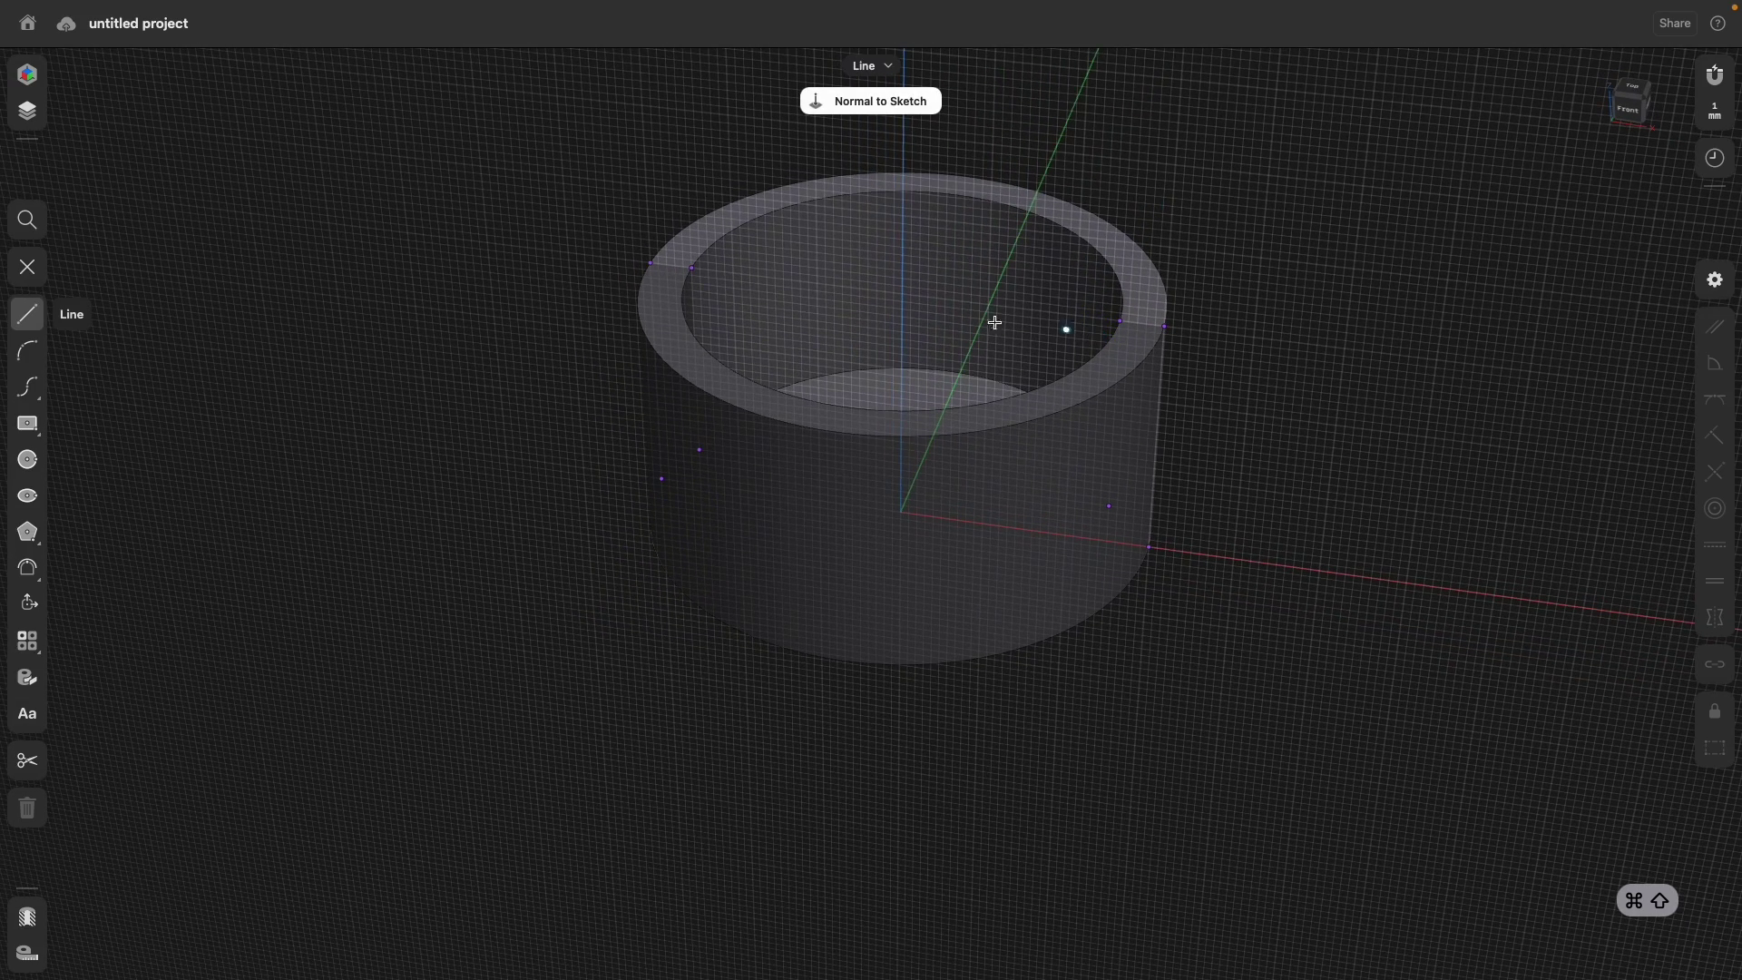
{"action": "left_click", "coordinate": [652, 264]}
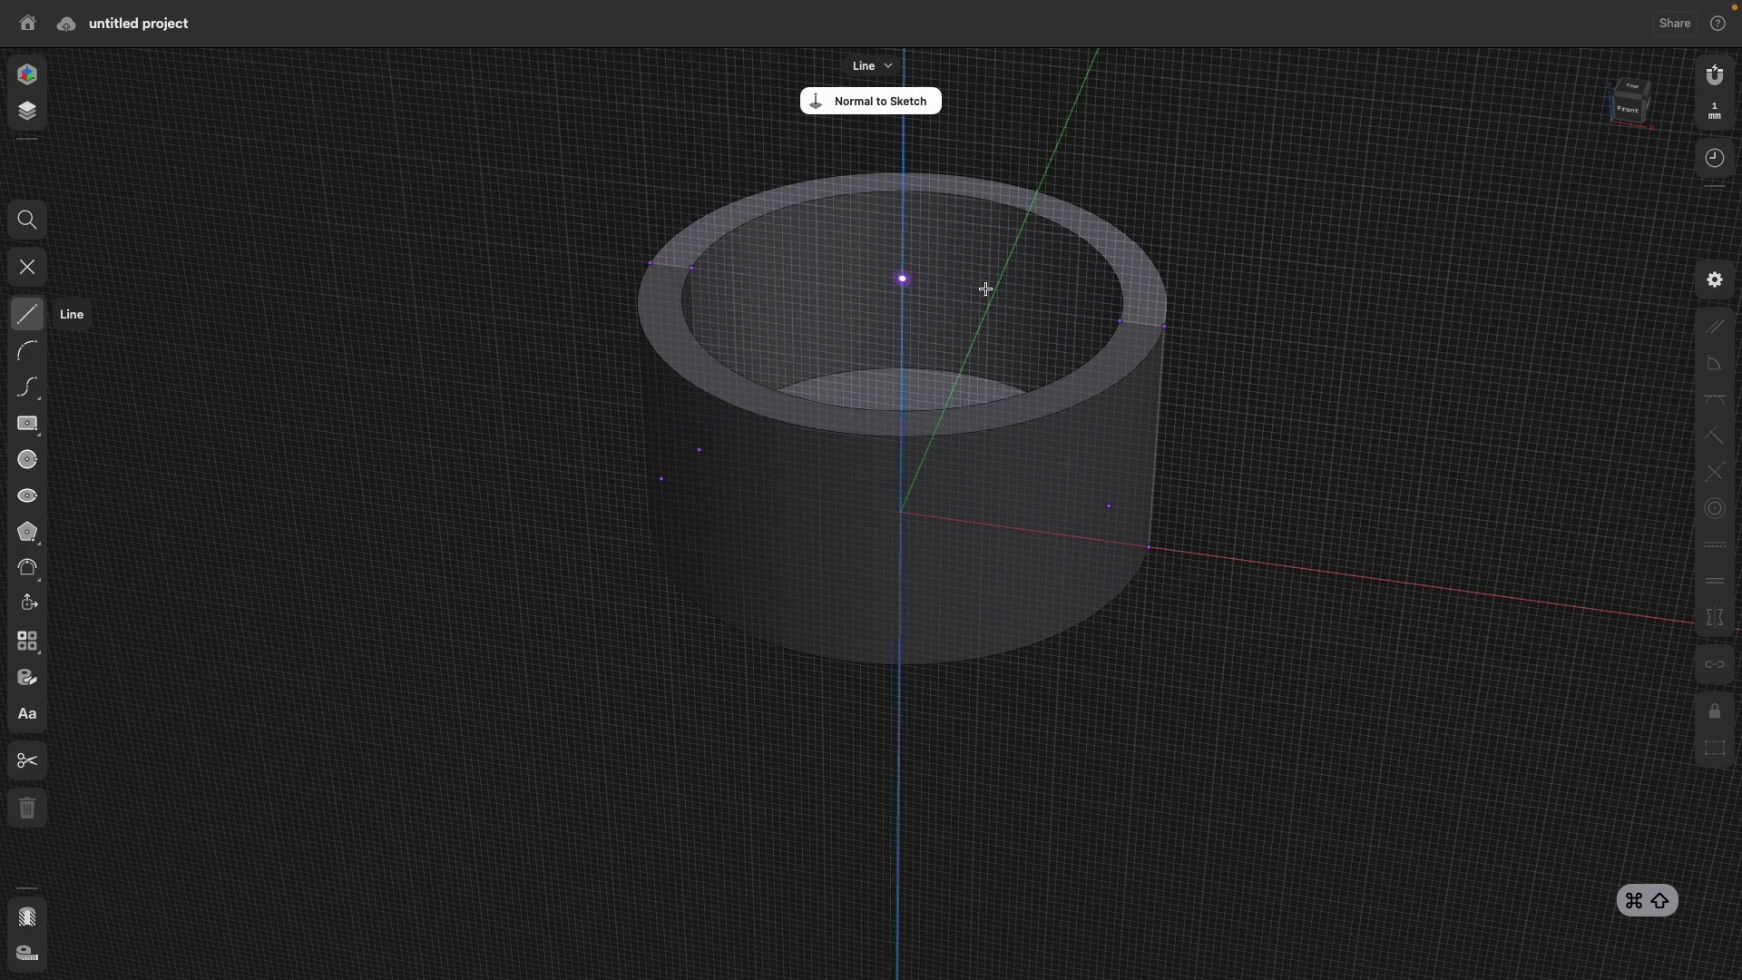
{"action": "left_click", "coordinate": [1133, 323]}
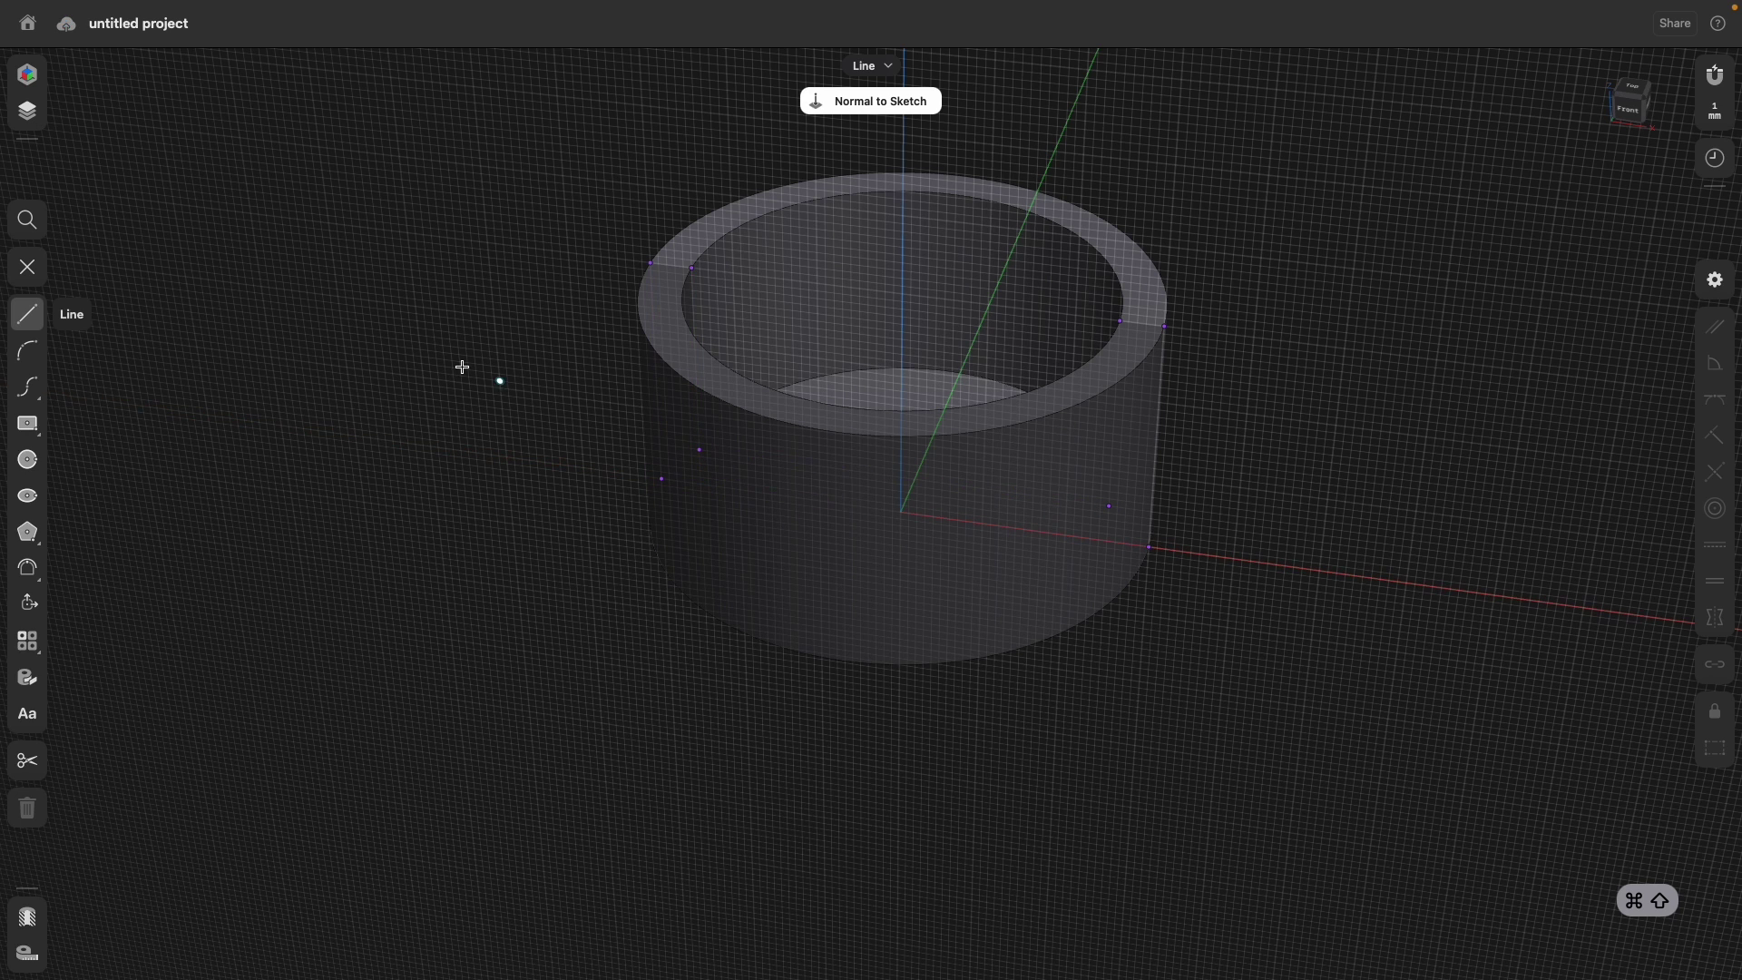
Draw 5 mm lines across the wall thickness at the left and right rim.
{"action": "left_click", "coordinate": [651, 261]}
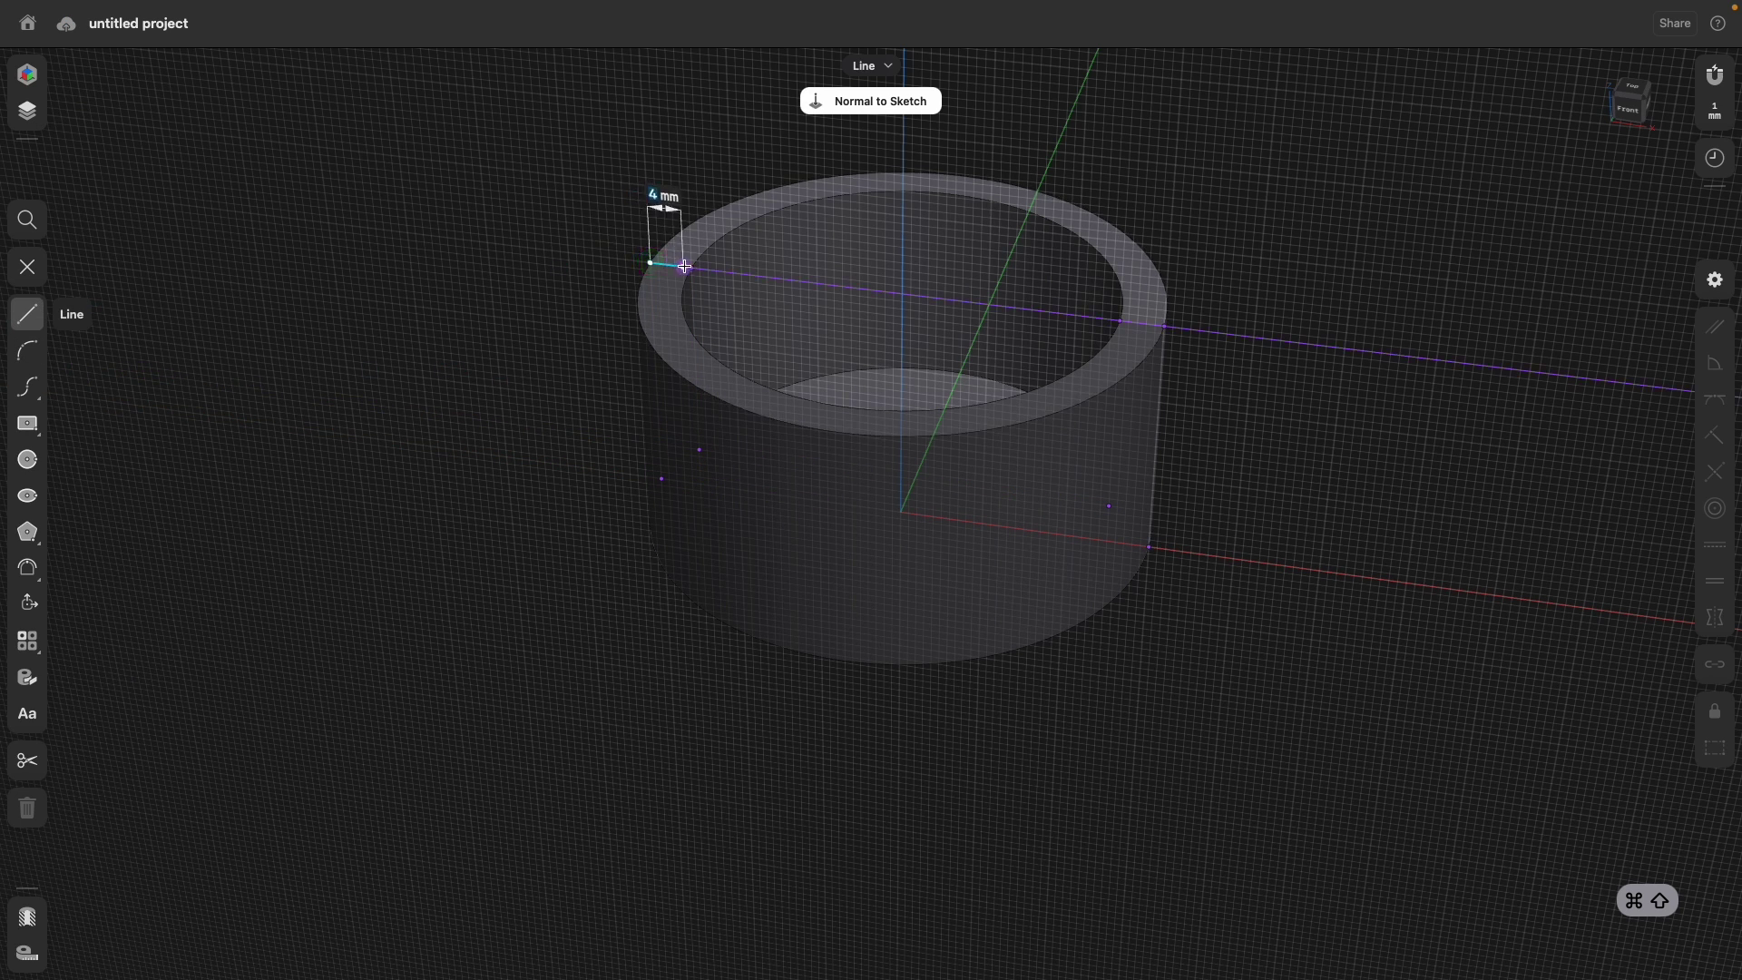
{"action": "left_click", "coordinate": [692, 267]}
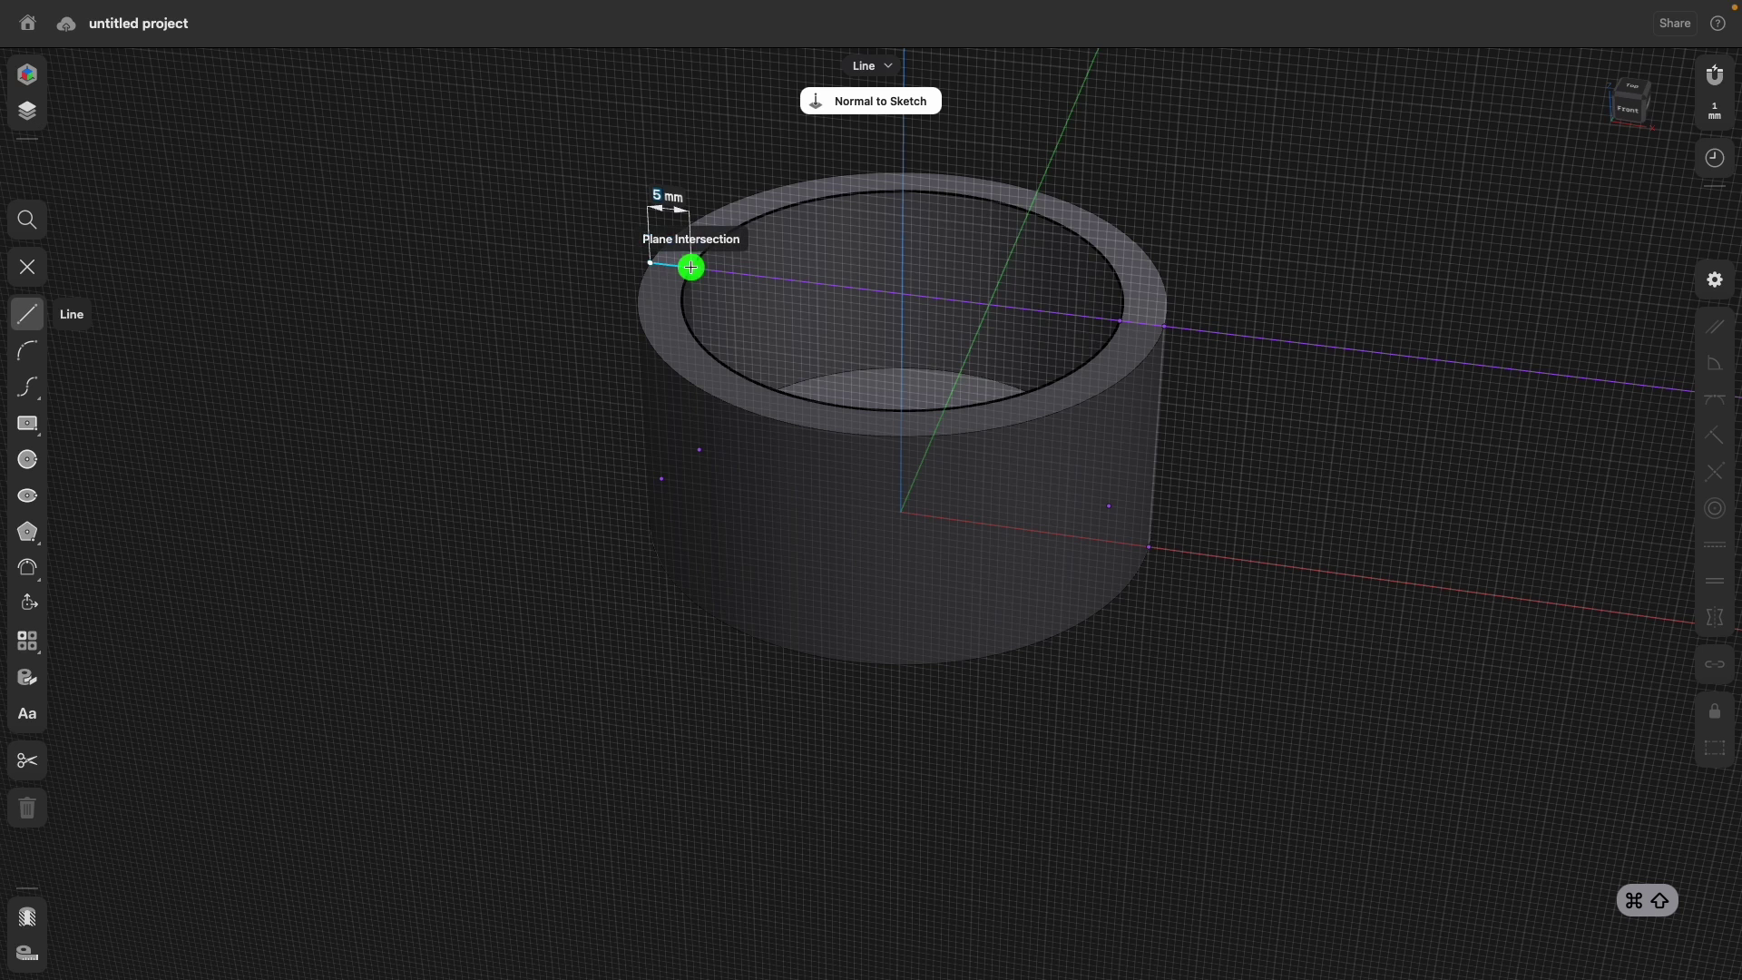
{"action": "key", "text": "Escape"}
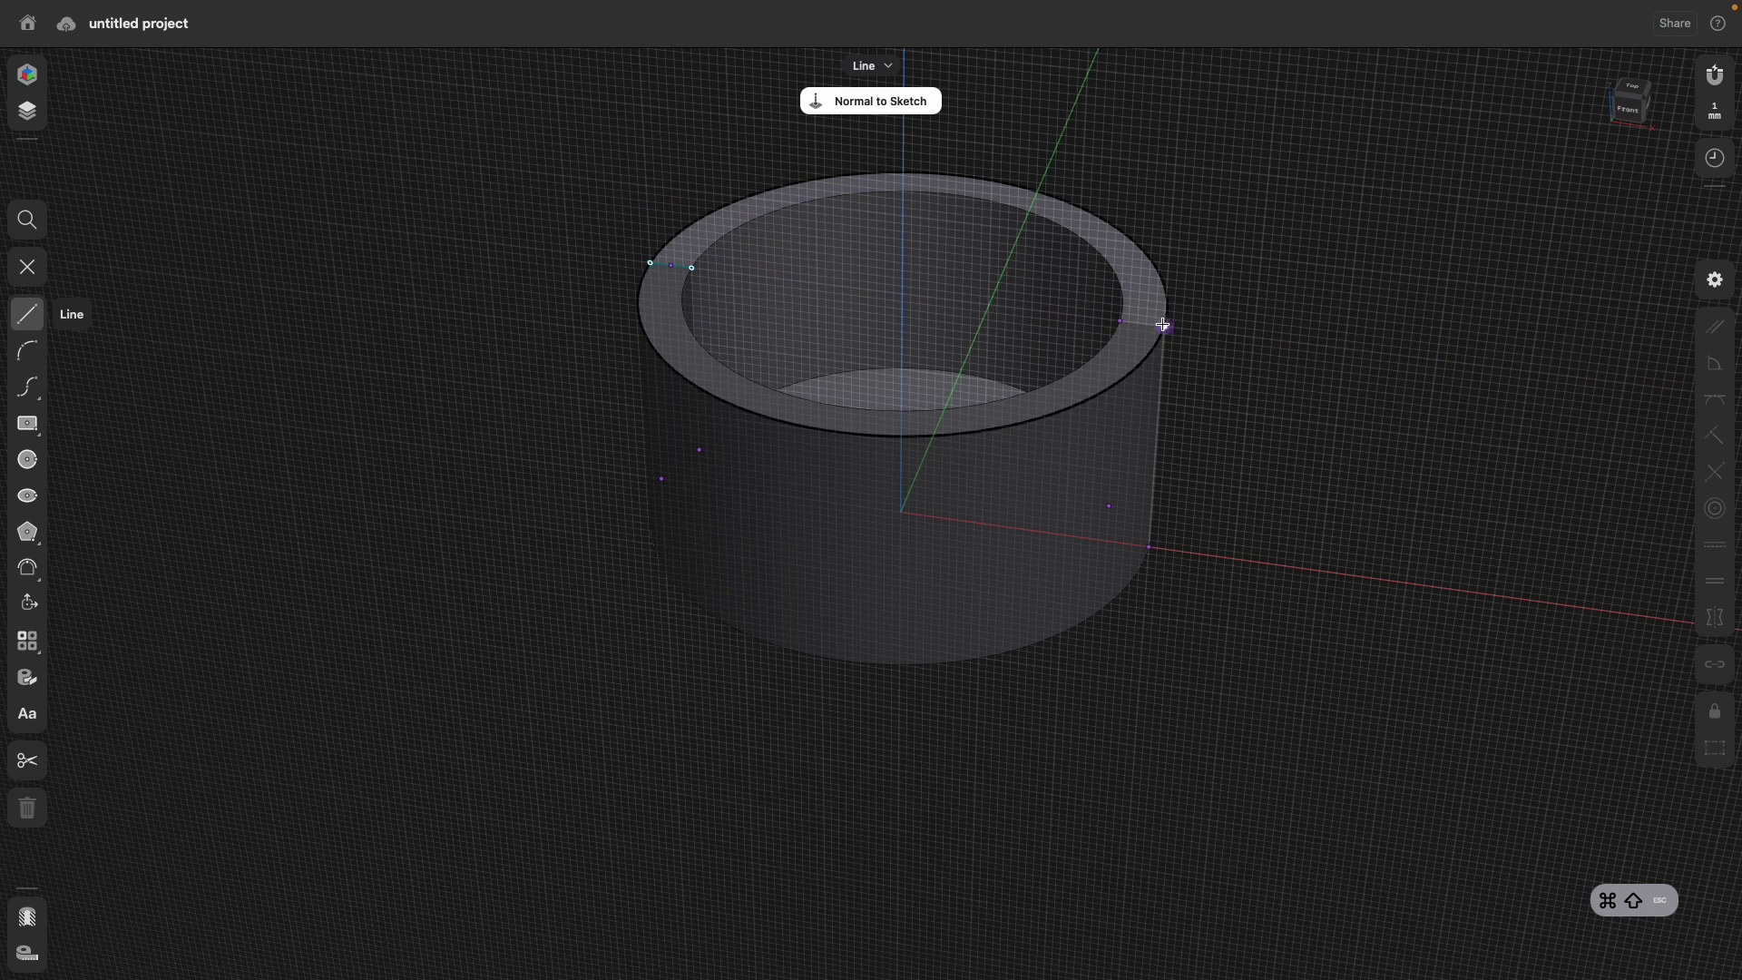
{"action": "left_click", "coordinate": [1164, 326]}
{"action": "left_click", "coordinate": [1120, 322]}
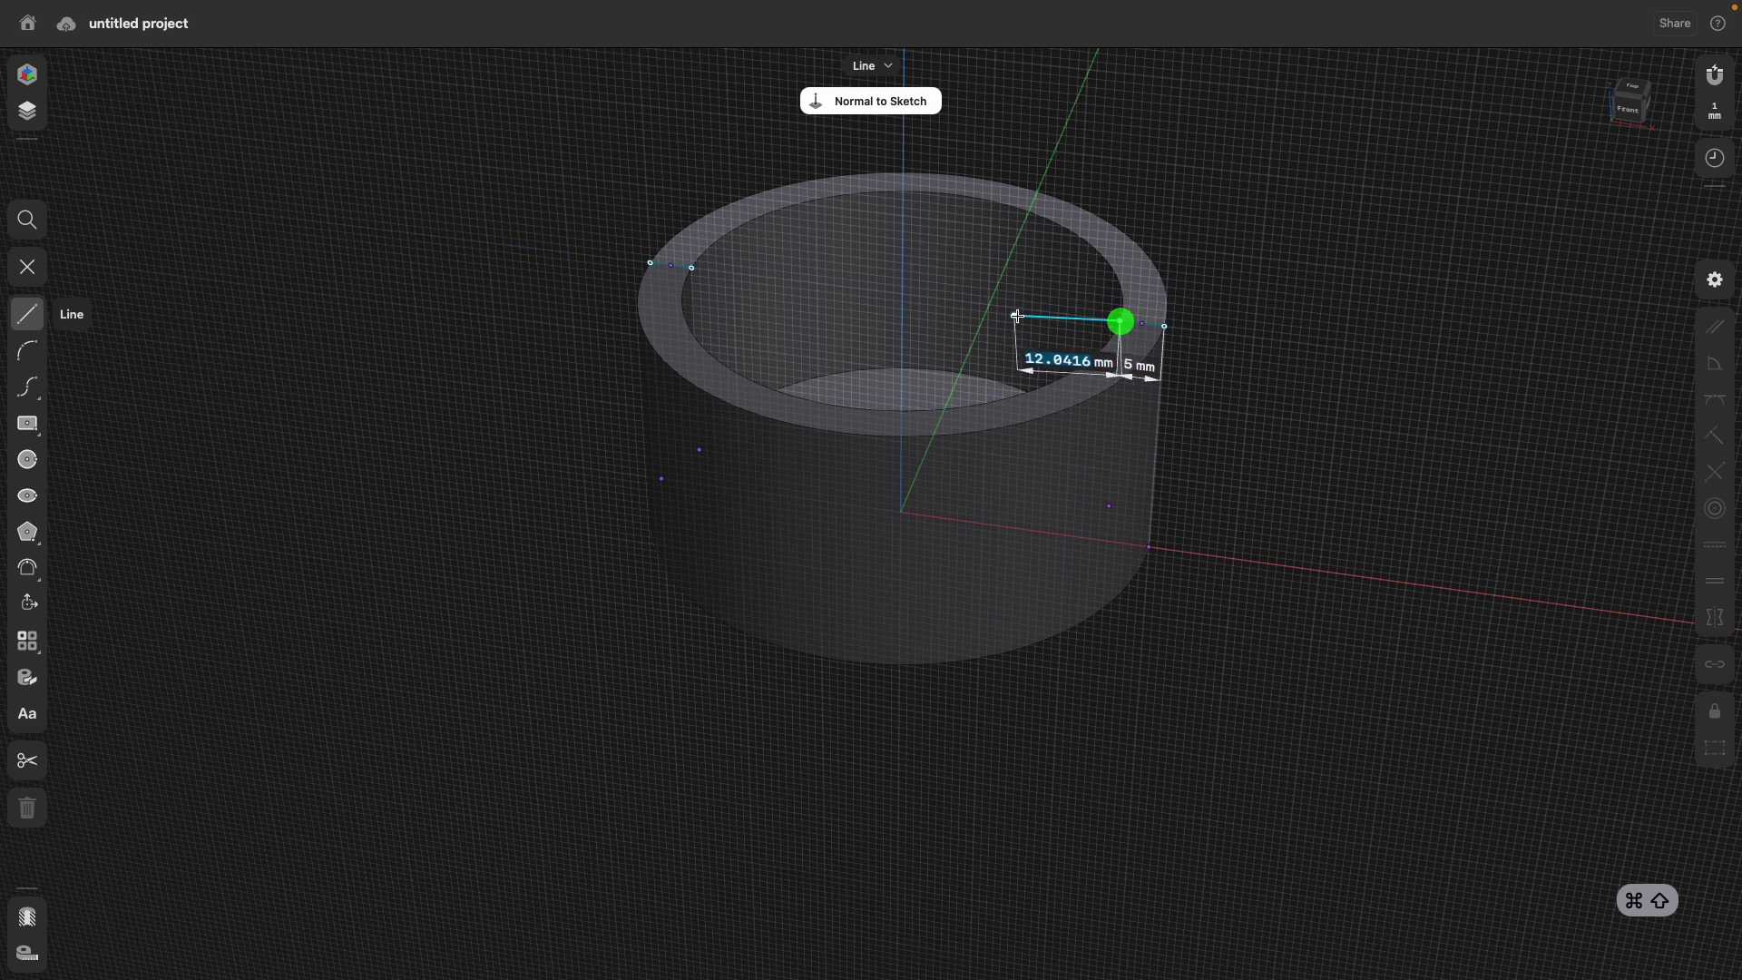
{"action": "key", "text": "Escape"}
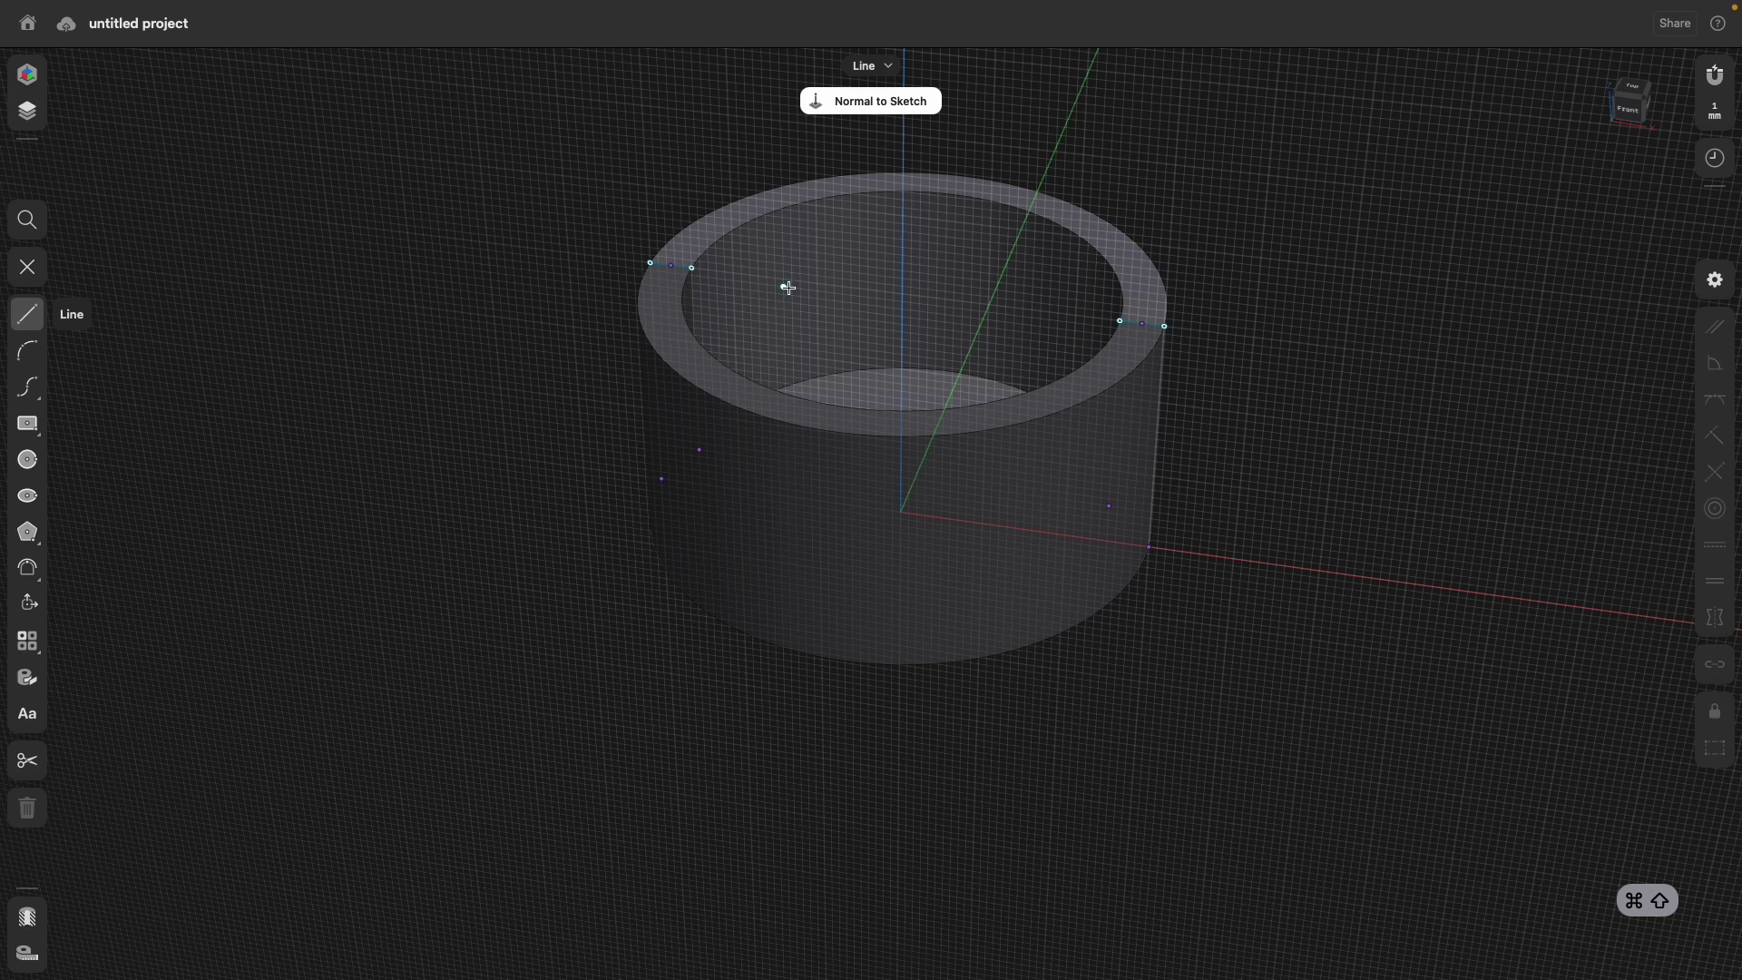
{"action": "middle_click_drag", "start_coordinate": [789, 286], "coordinate": [747, 377]}
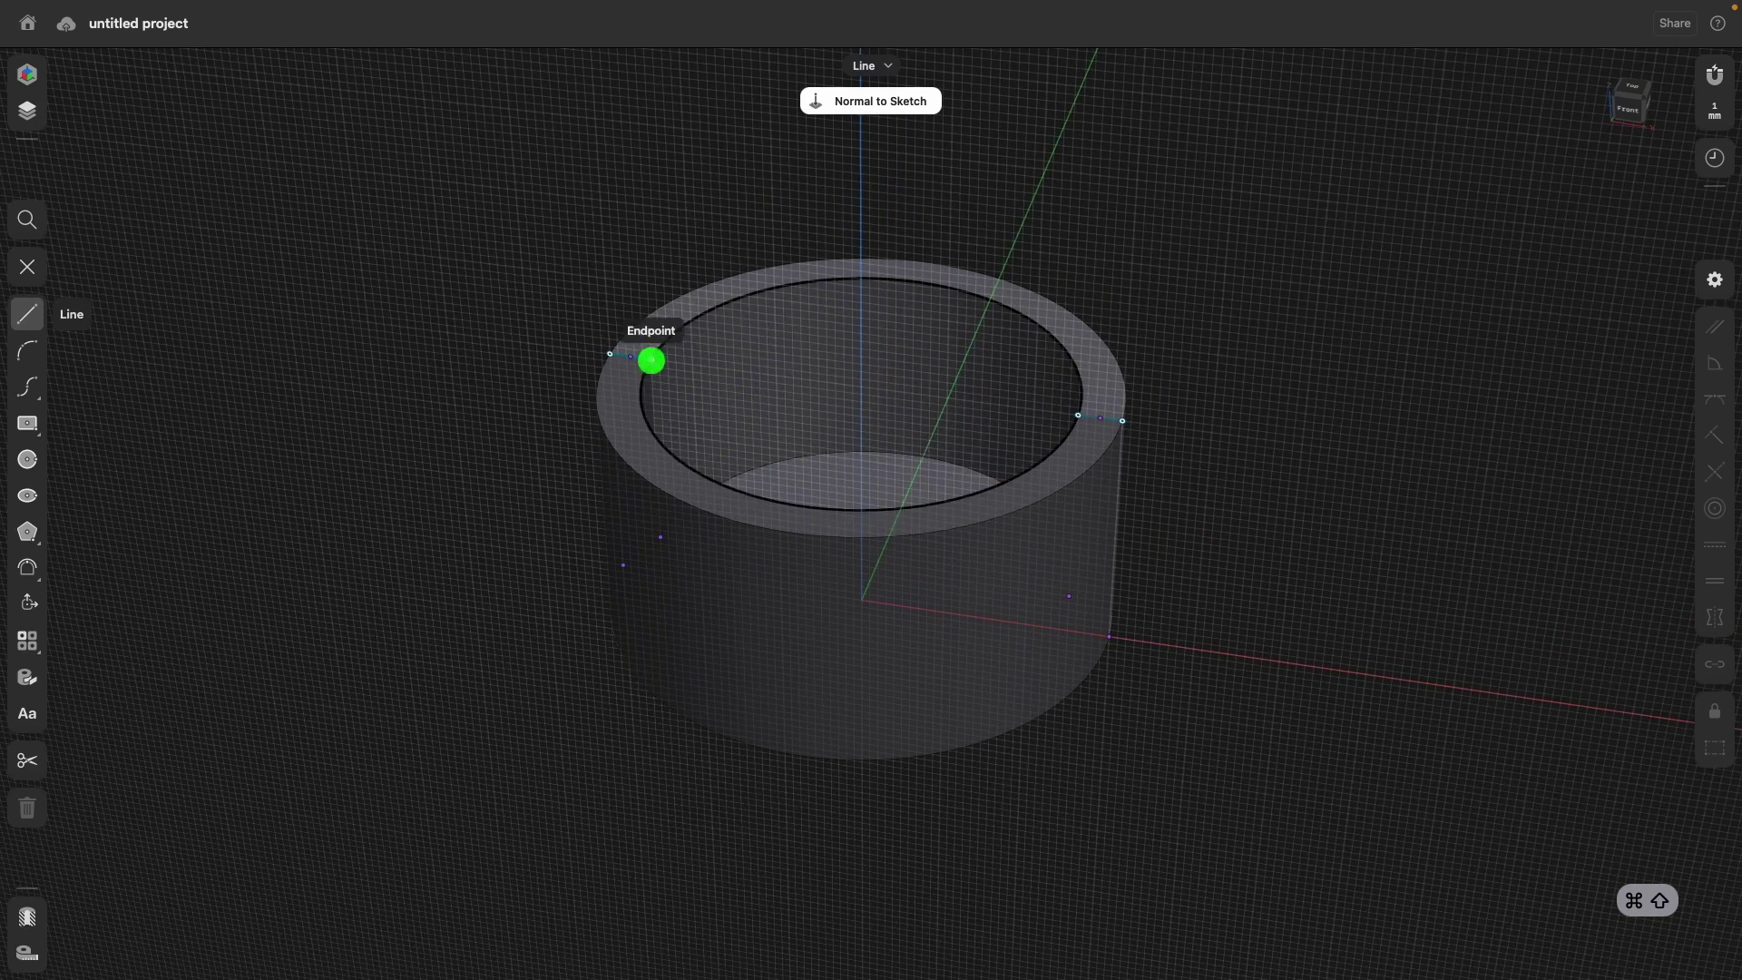
Draw a closed lid profile: 7 mm down from the rim, 15 mm up, 60 mm top edge.
{"action": "left_click", "coordinate": [651, 359]}
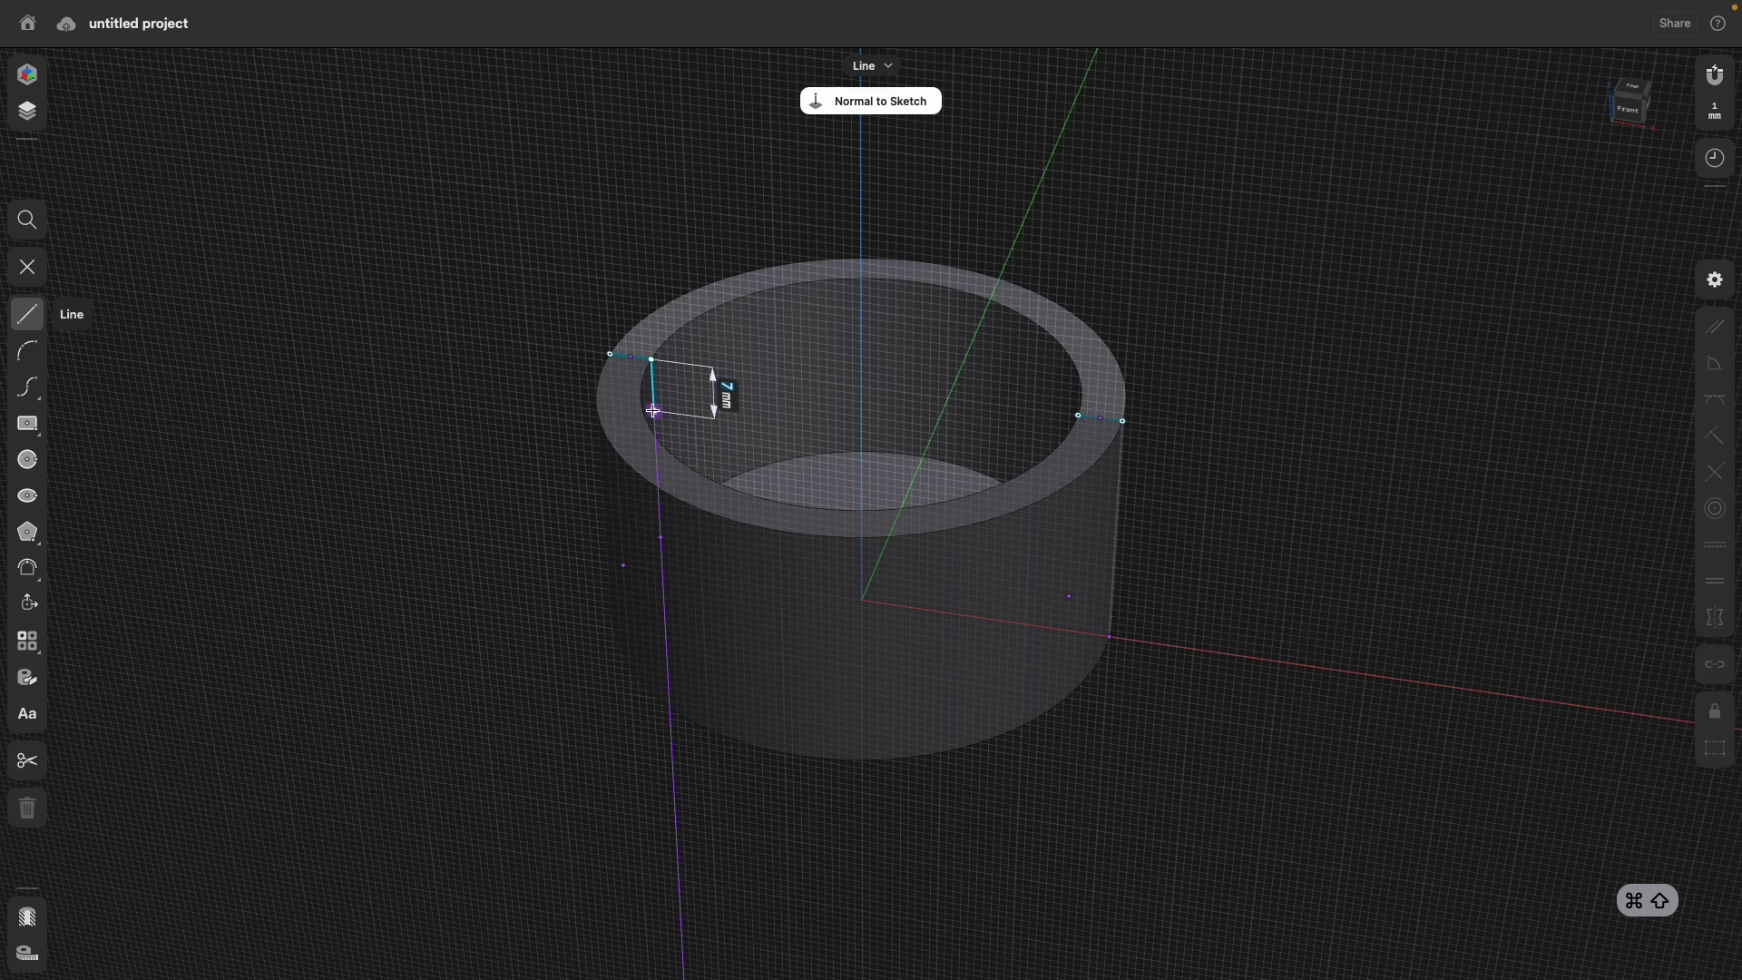
{"action": "left_click", "coordinate": [655, 410]}
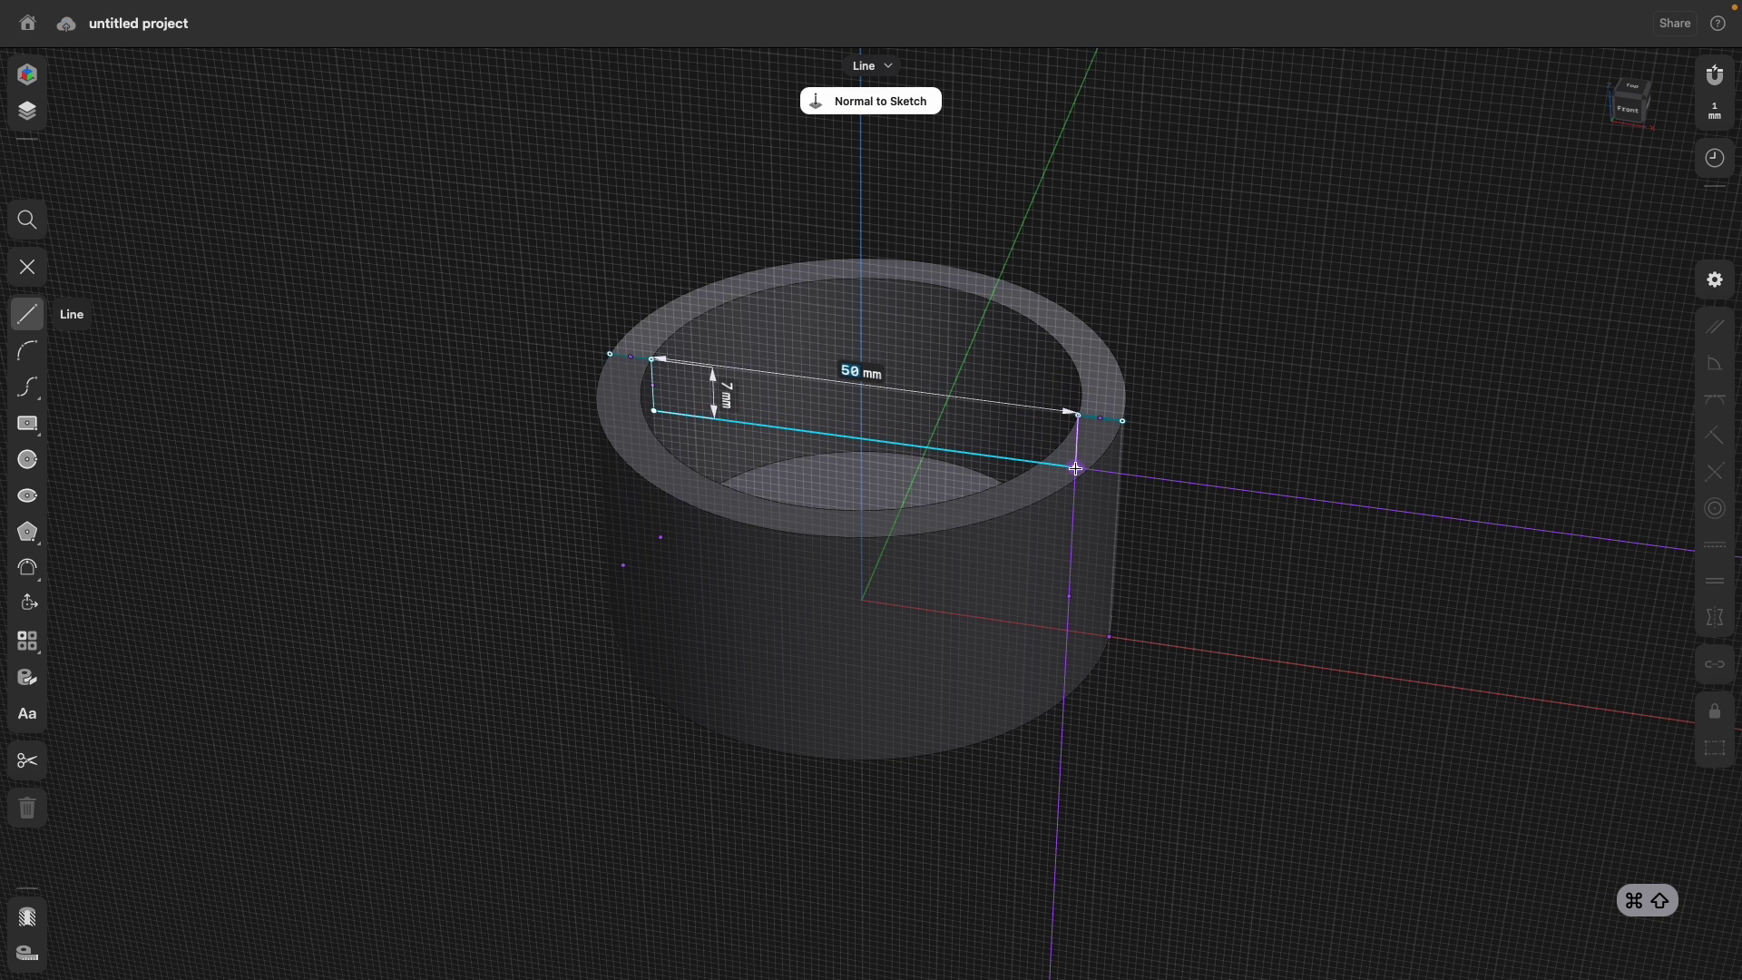
{"action": "left_click", "coordinate": [1075, 468]}
{"action": "left_click", "coordinate": [1078, 416]}
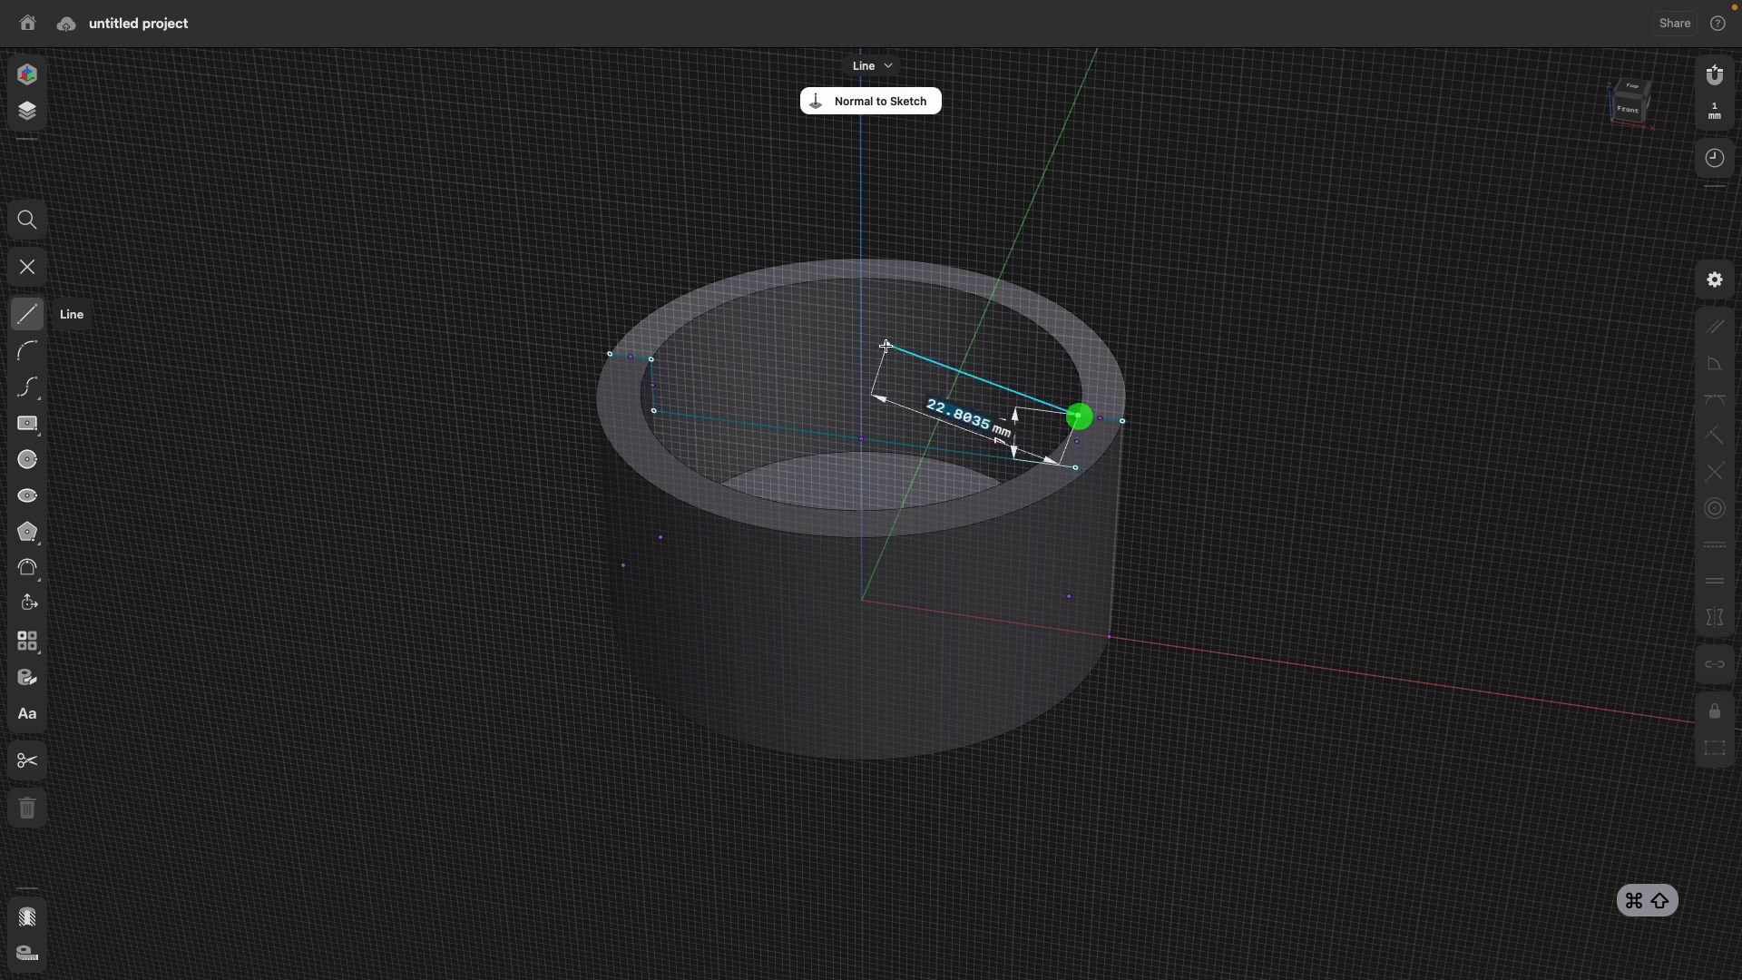
{"action": "left_click", "coordinate": [1121, 421]}
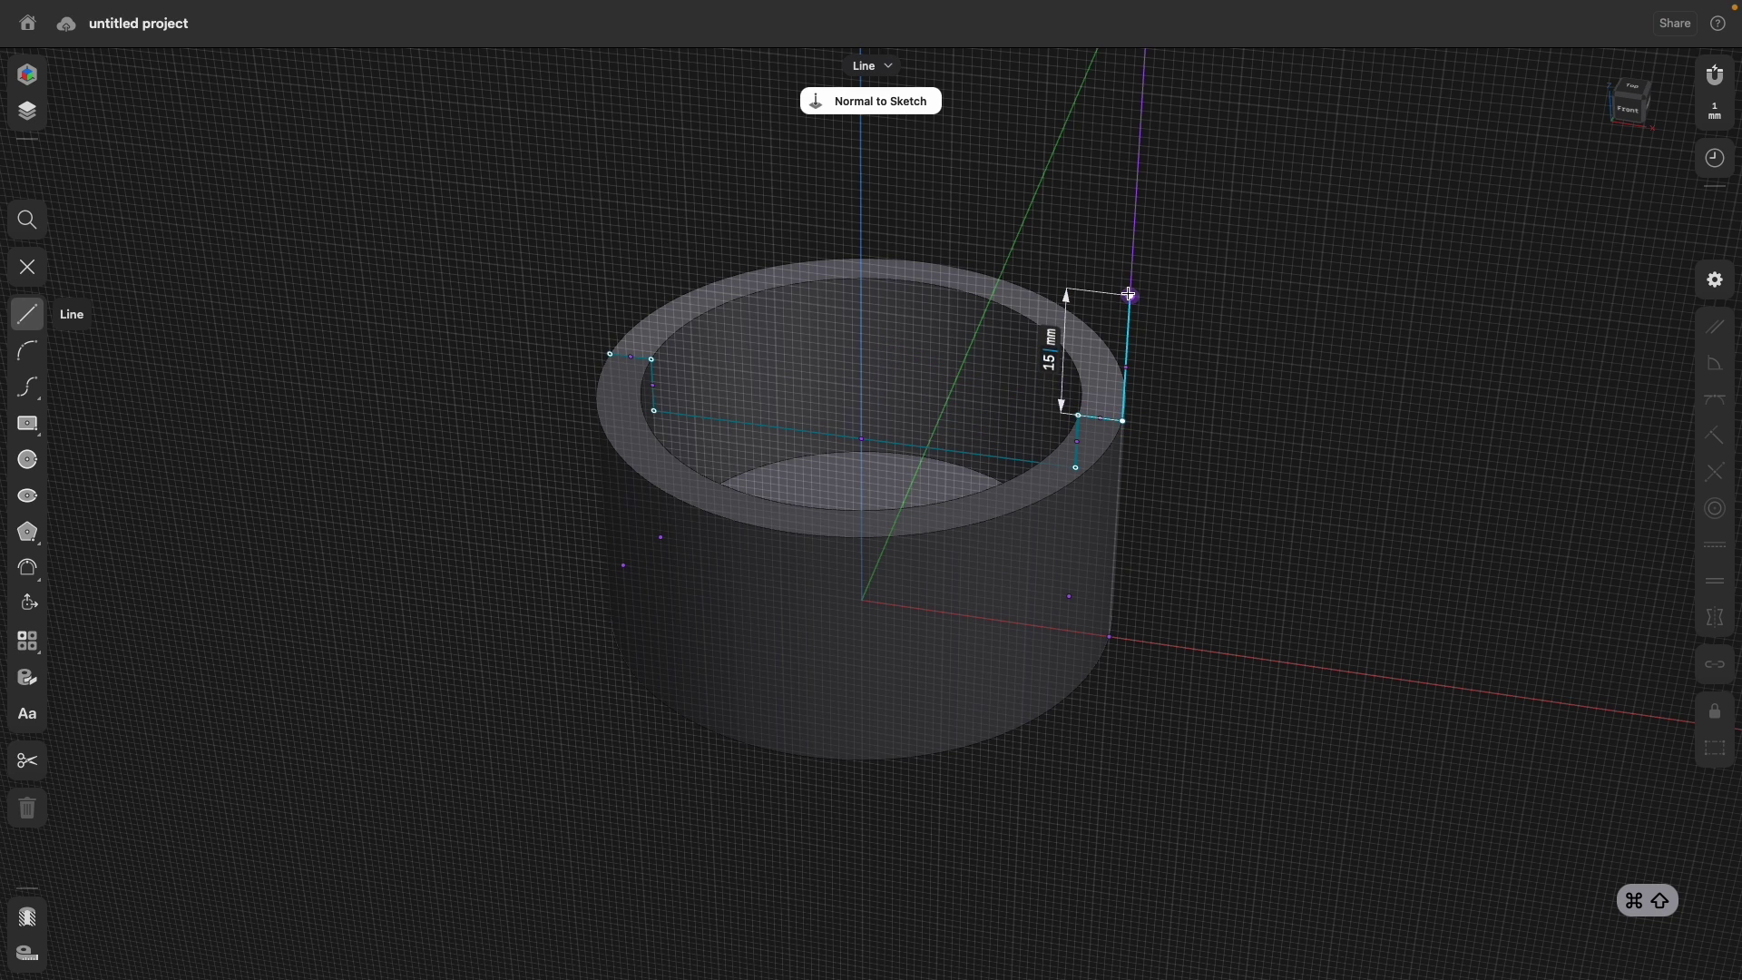
{"action": "left_click", "coordinate": [1128, 294]}
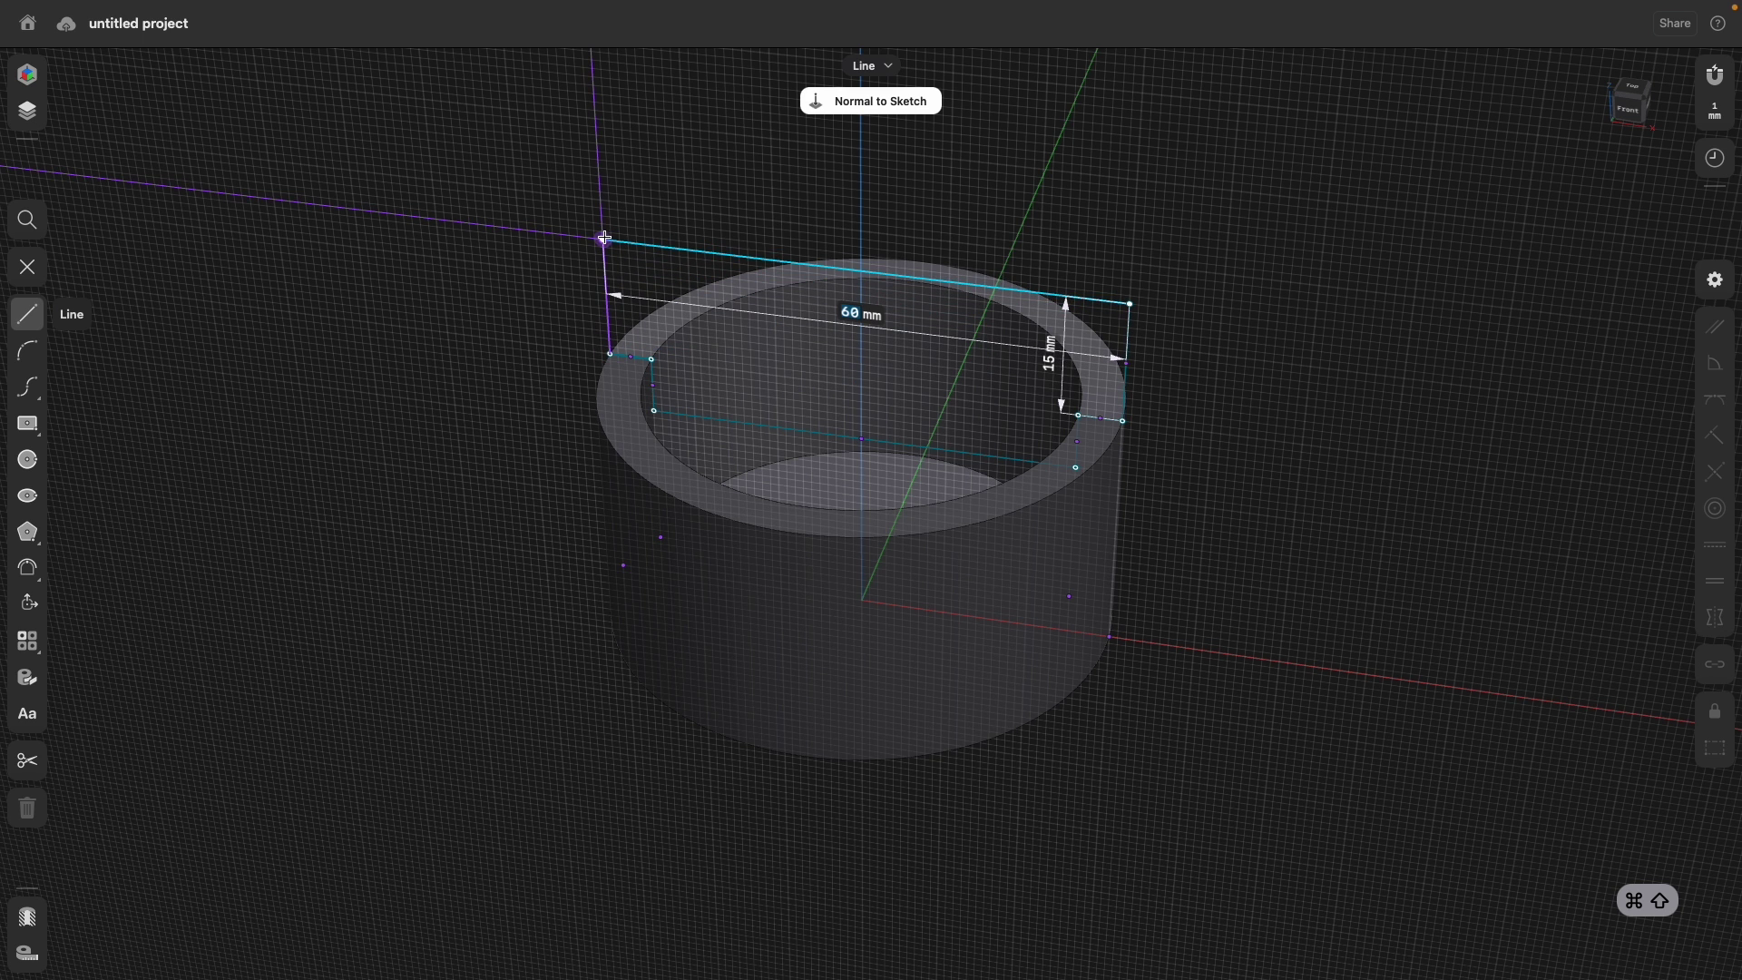
{"action": "left_click", "coordinate": [602, 238]}
{"action": "left_click", "coordinate": [609, 353]}
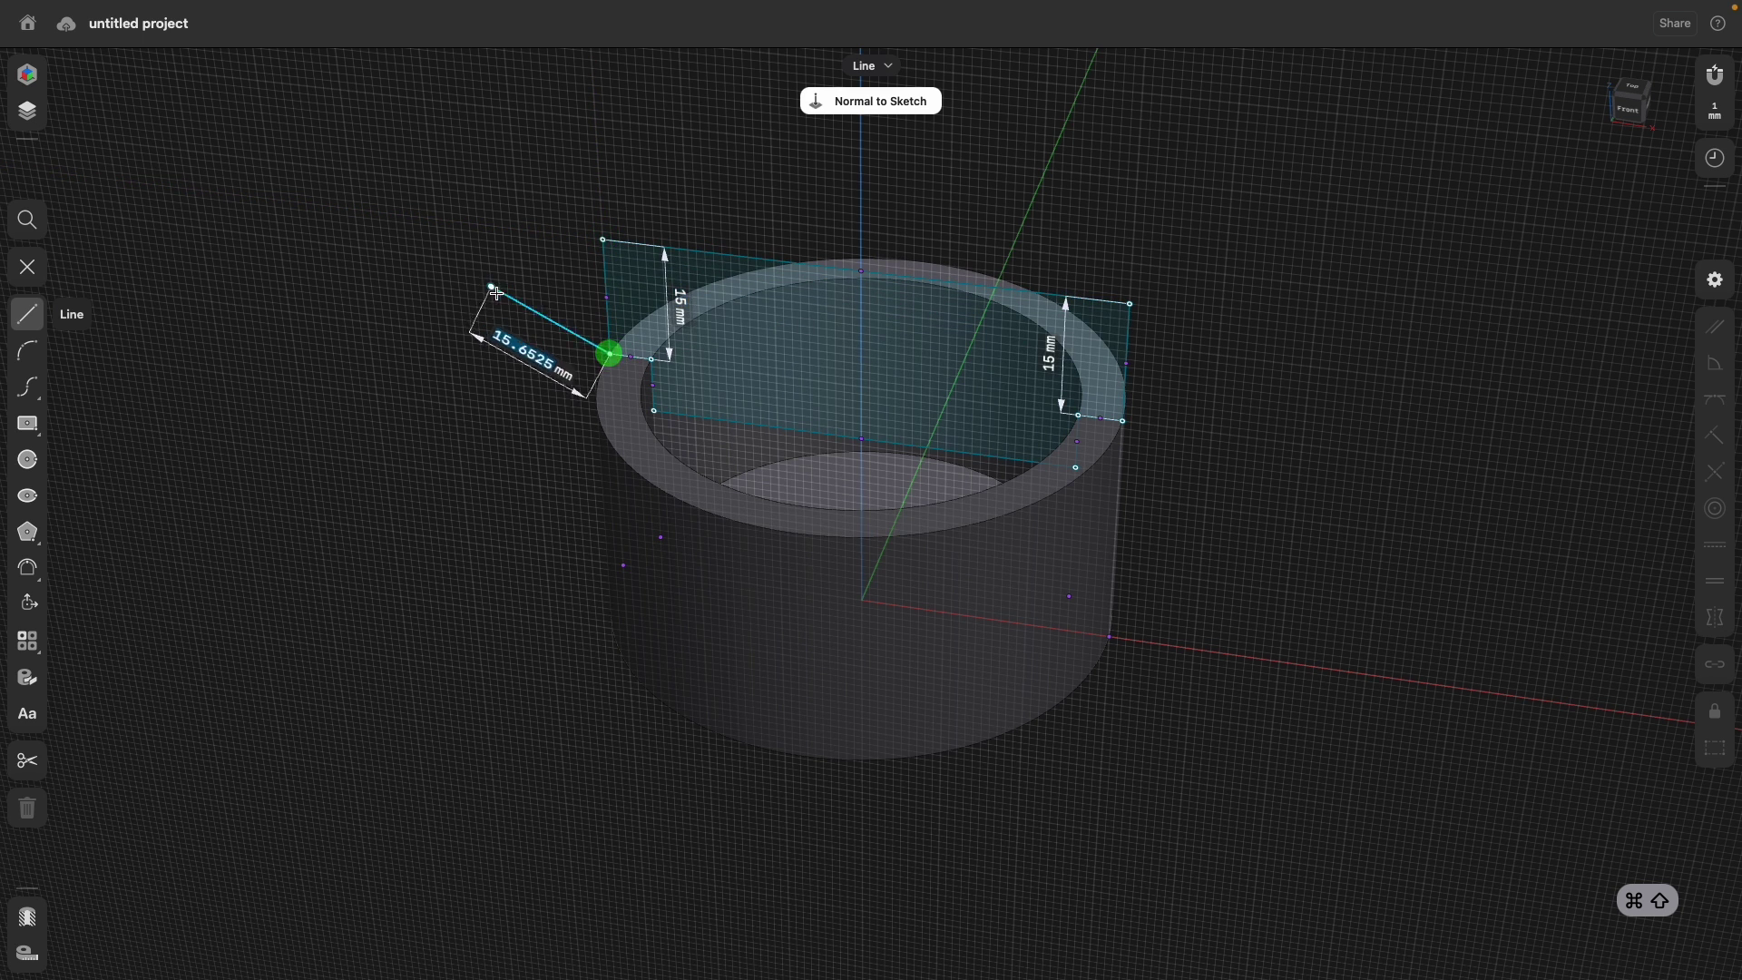
{"action": "key", "text": "Escape"}
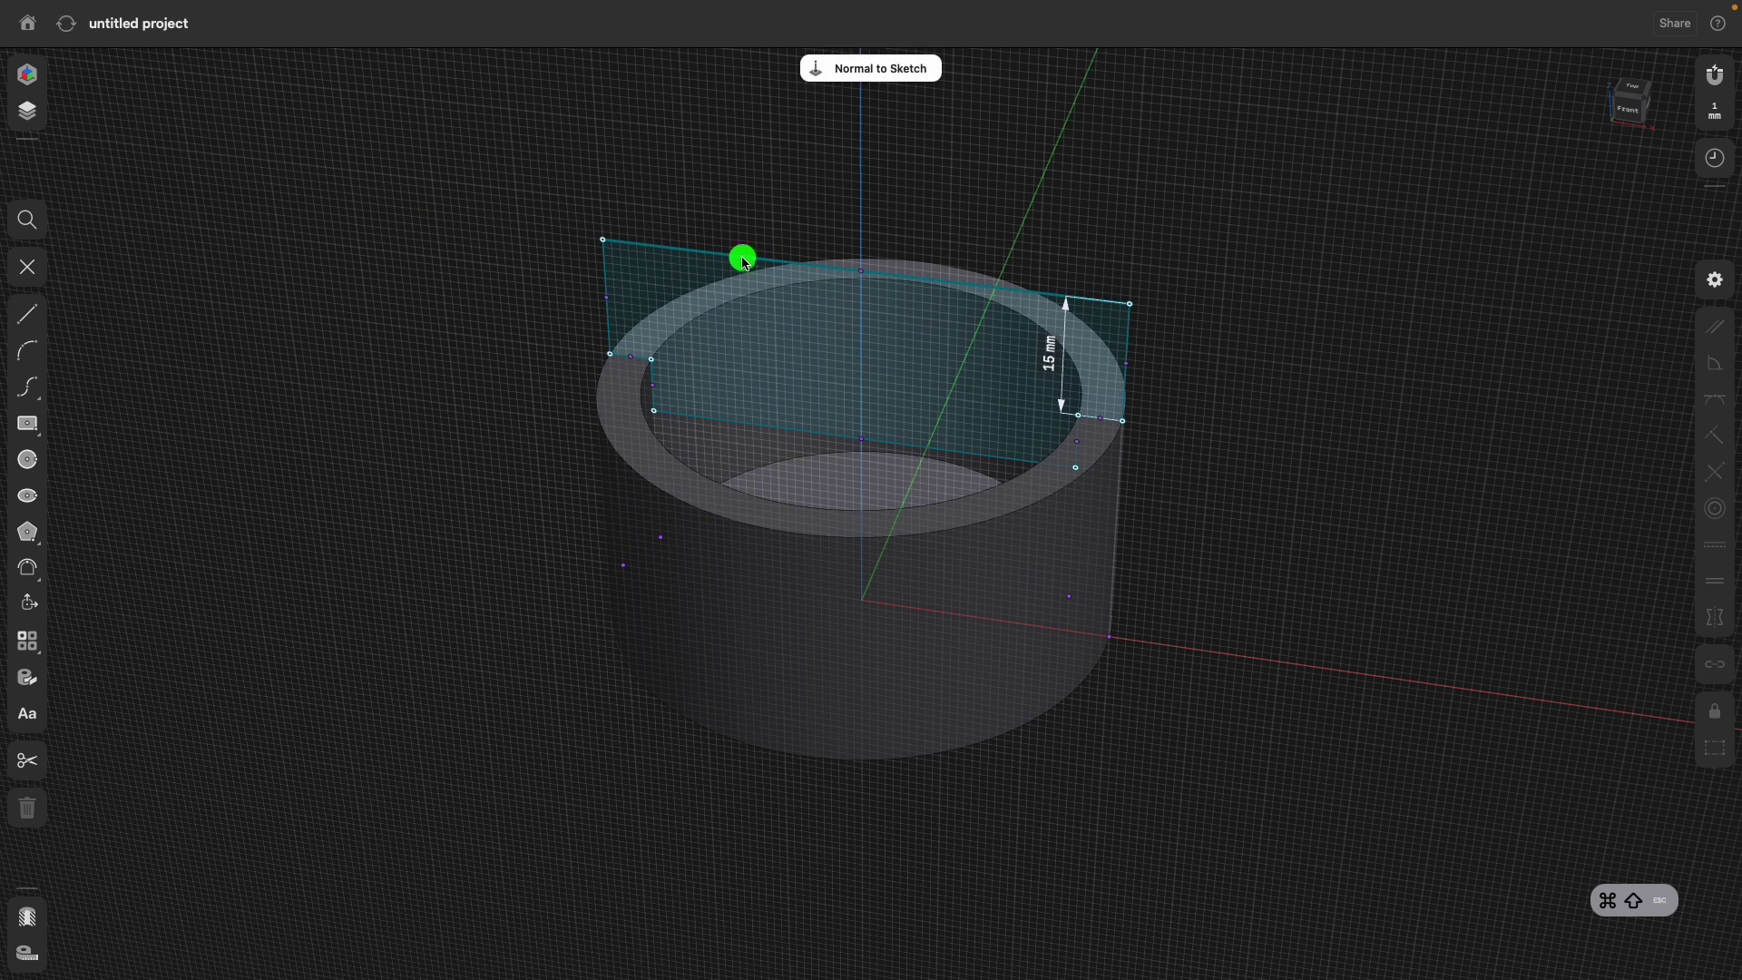
{"action": "double_click", "coordinate": [743, 257]}
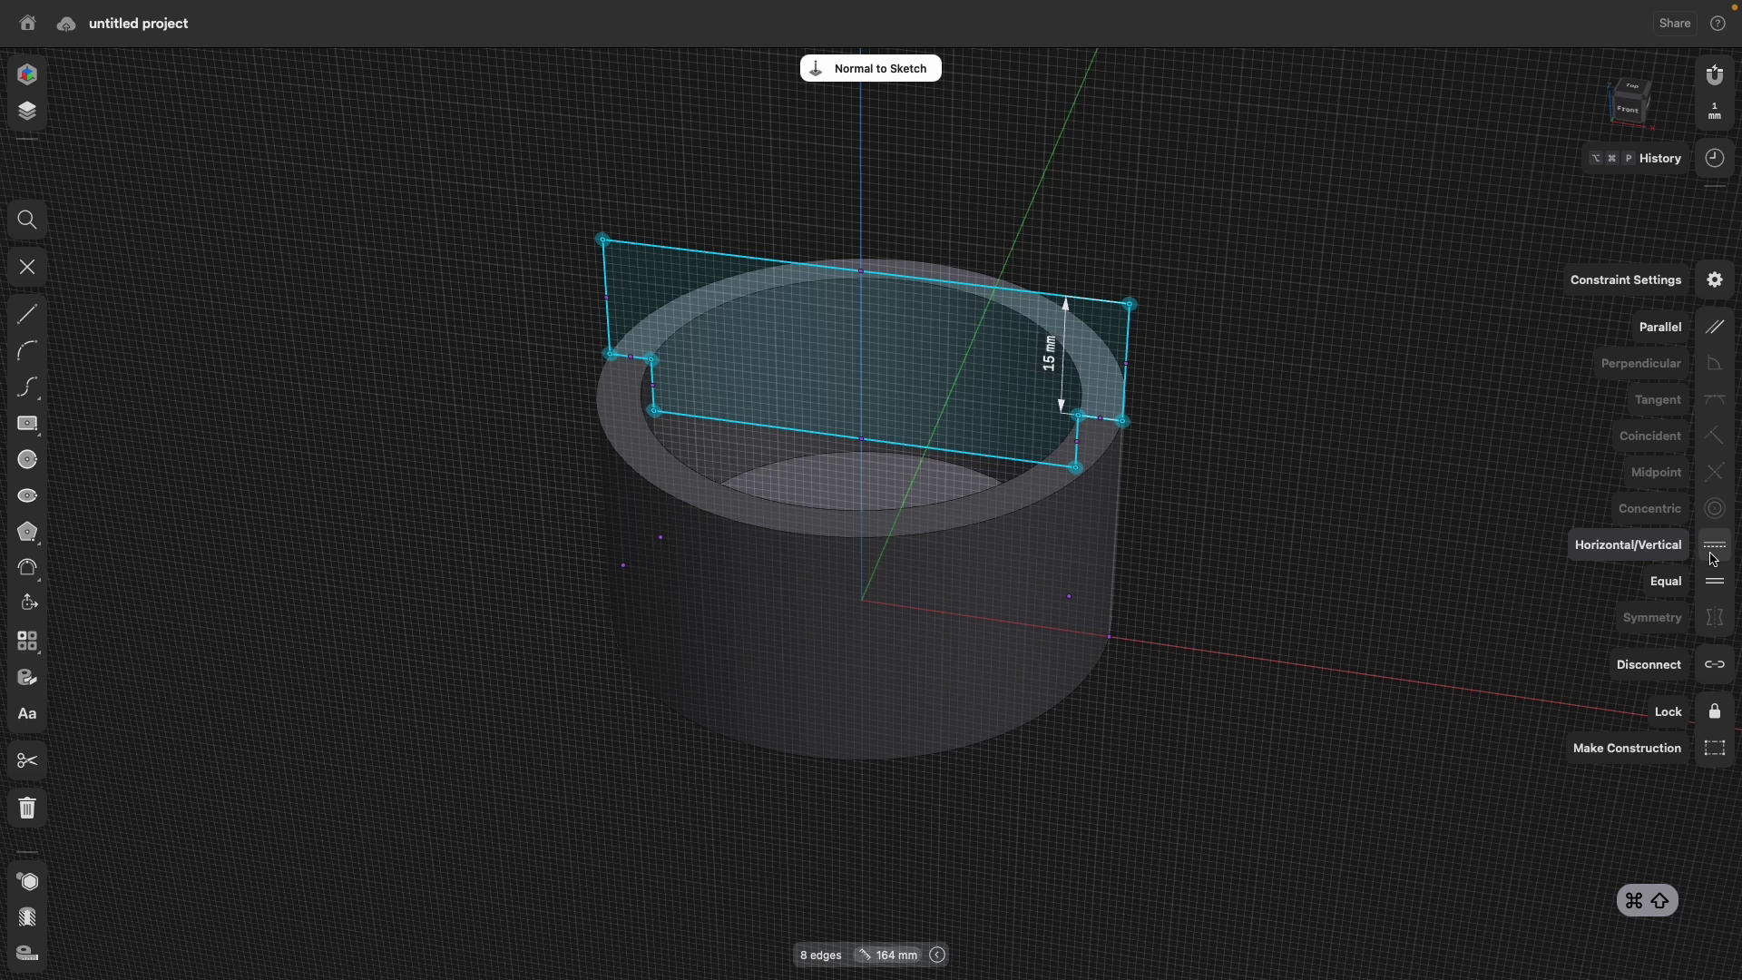
Make the lid profile edges horizontal/vertical and drag the 15 mm dimension to the right.
{"action": "left_click", "coordinate": [1714, 548]}
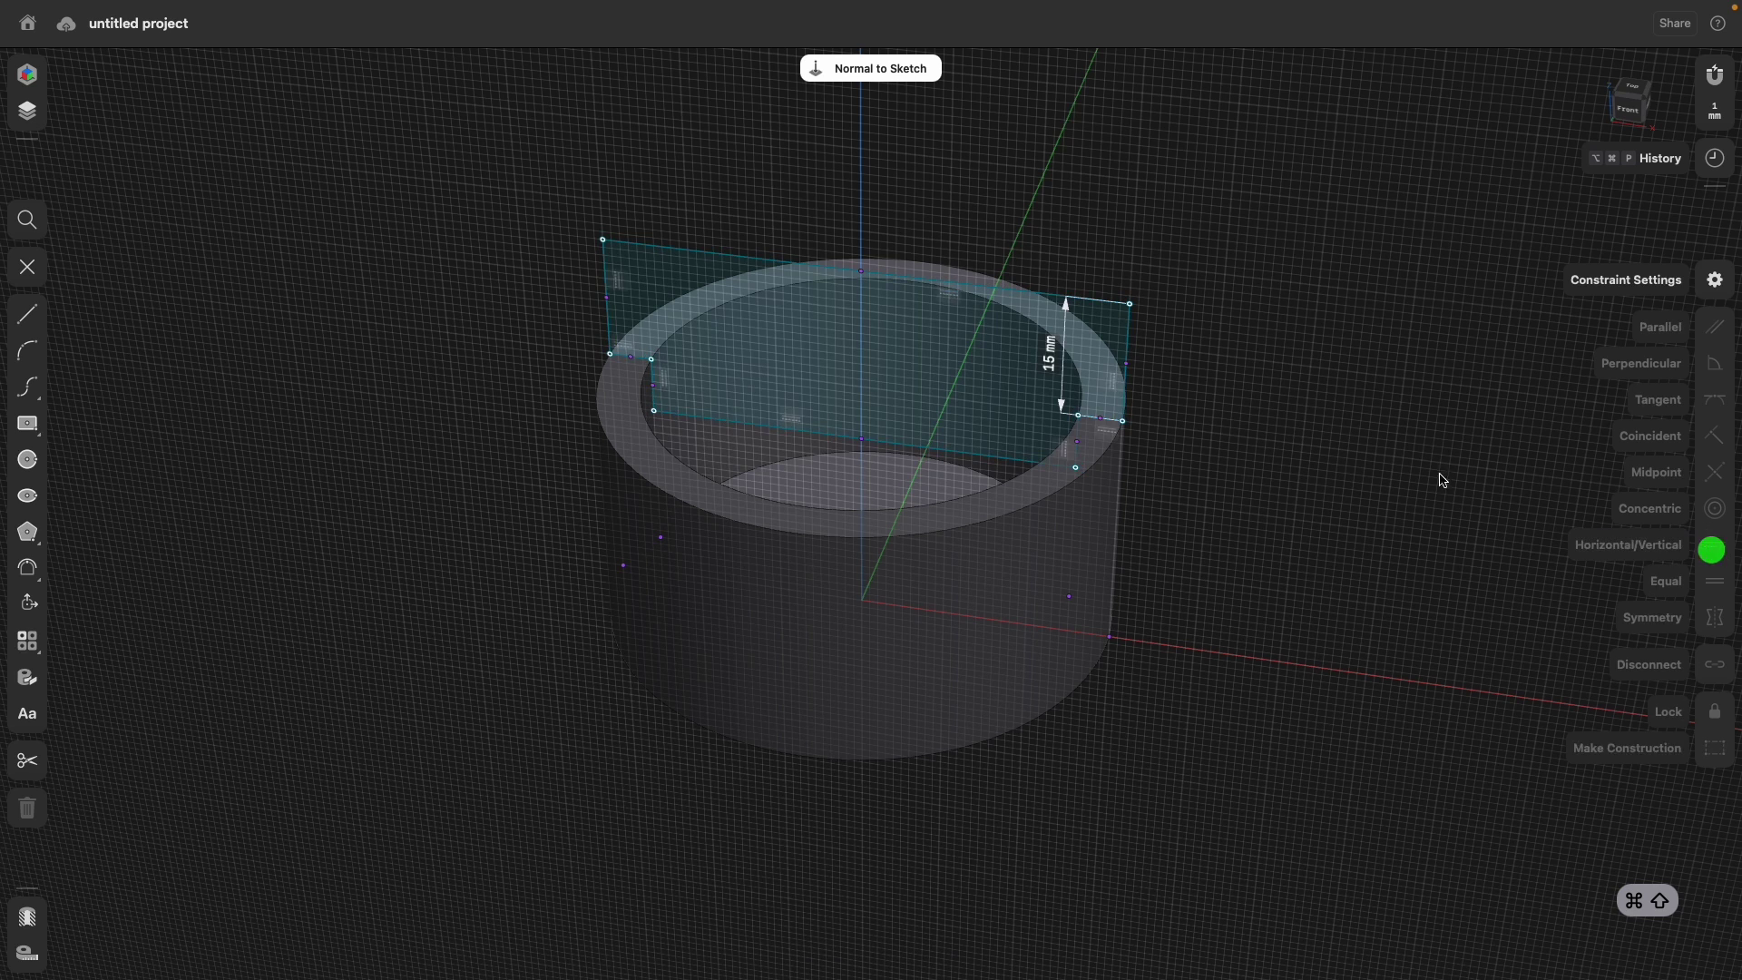
{"action": "left_click", "coordinate": [1082, 355]}
{"action": "left_click_drag", "start_coordinate": [1104, 356], "coordinate": [1233, 363]}
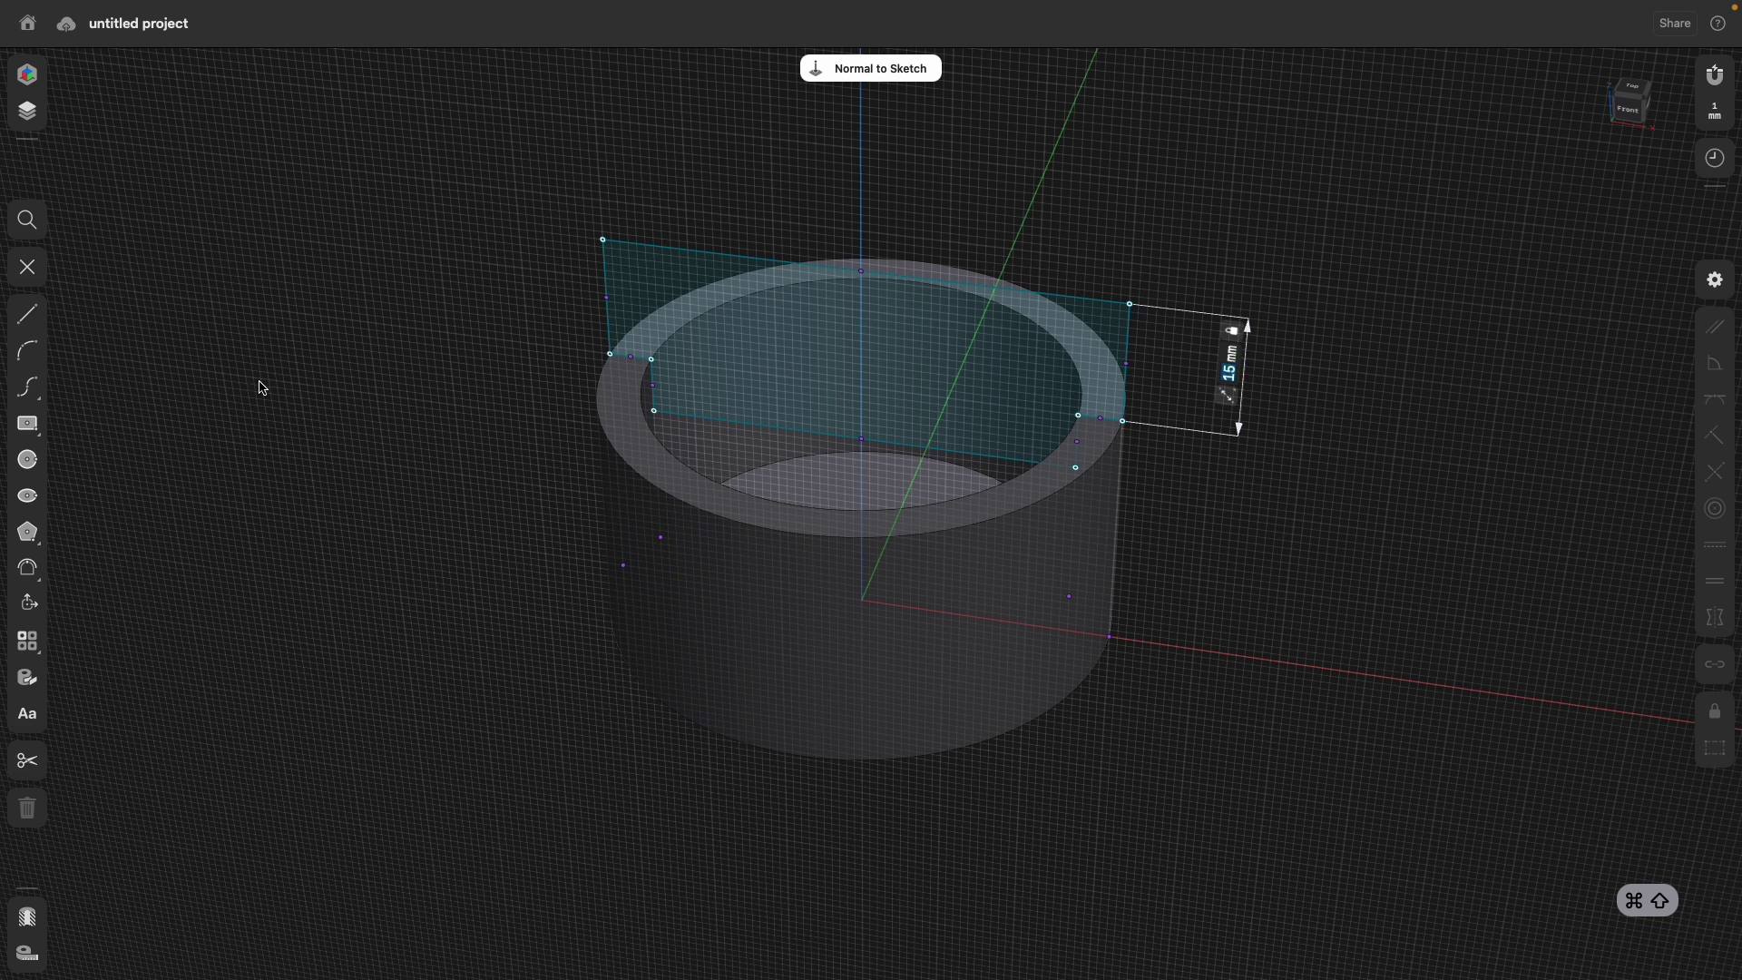
Change Shell 01 thickness from 5 to 2 mm in History, then reopen Sketch 02.
{"action": "left_click", "coordinate": [27, 266]}
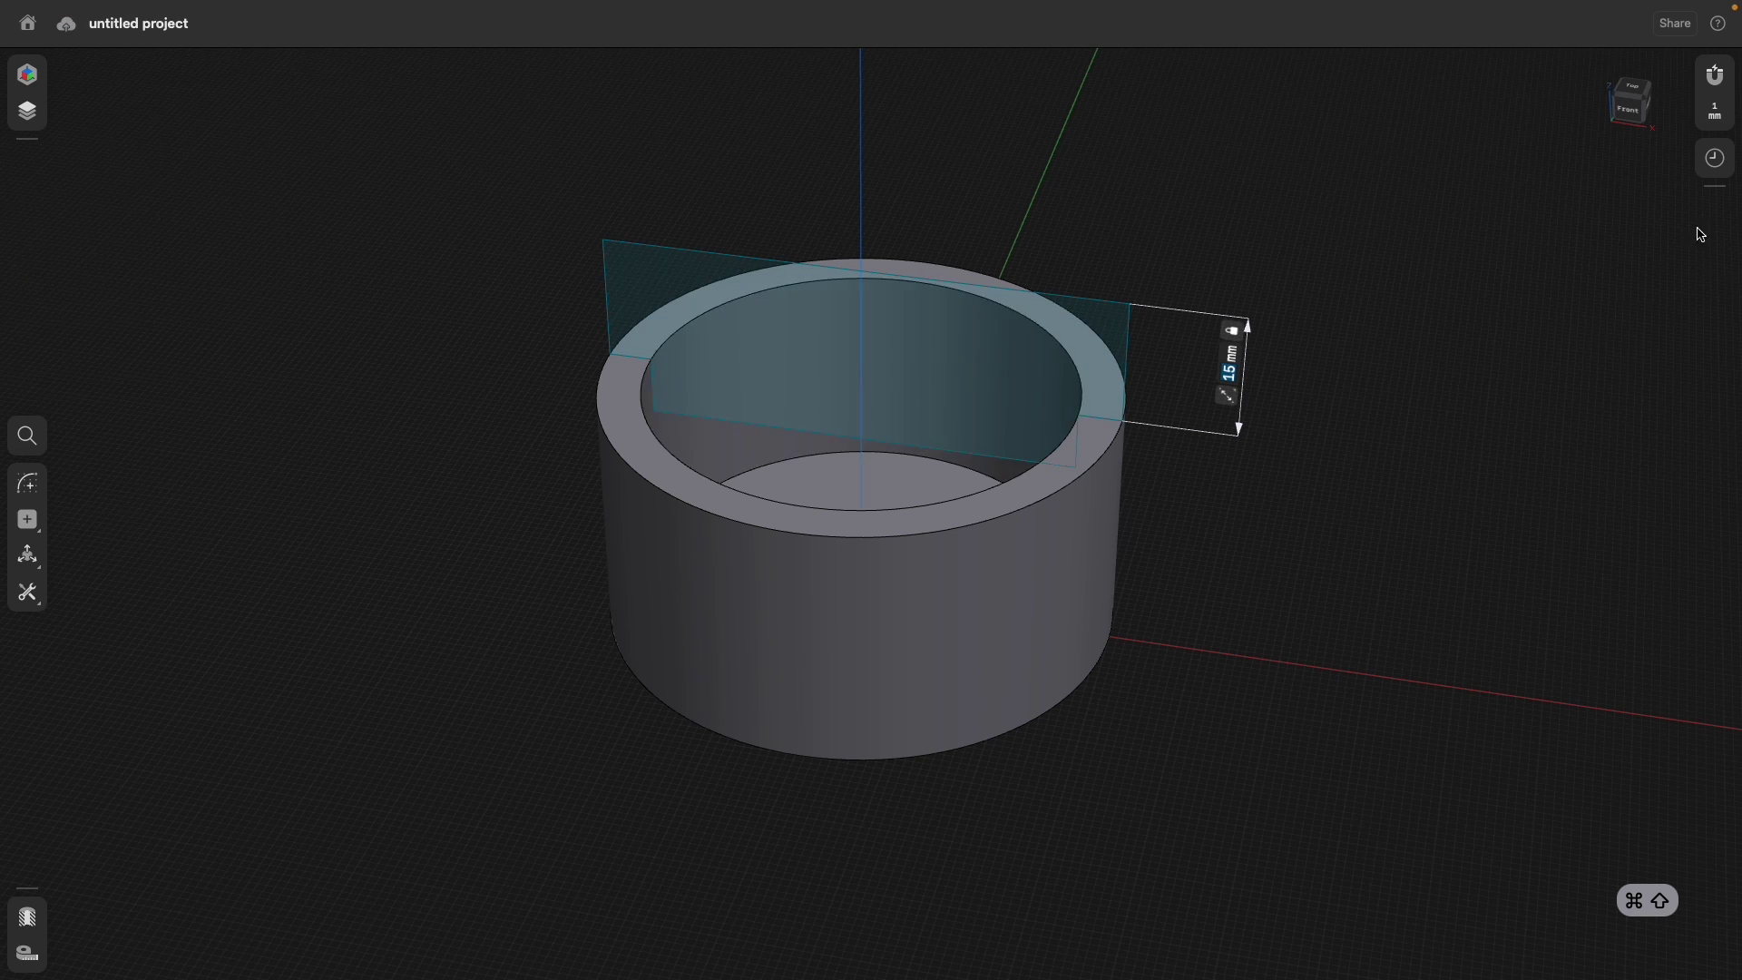
{"action": "left_click", "coordinate": [1713, 161]}
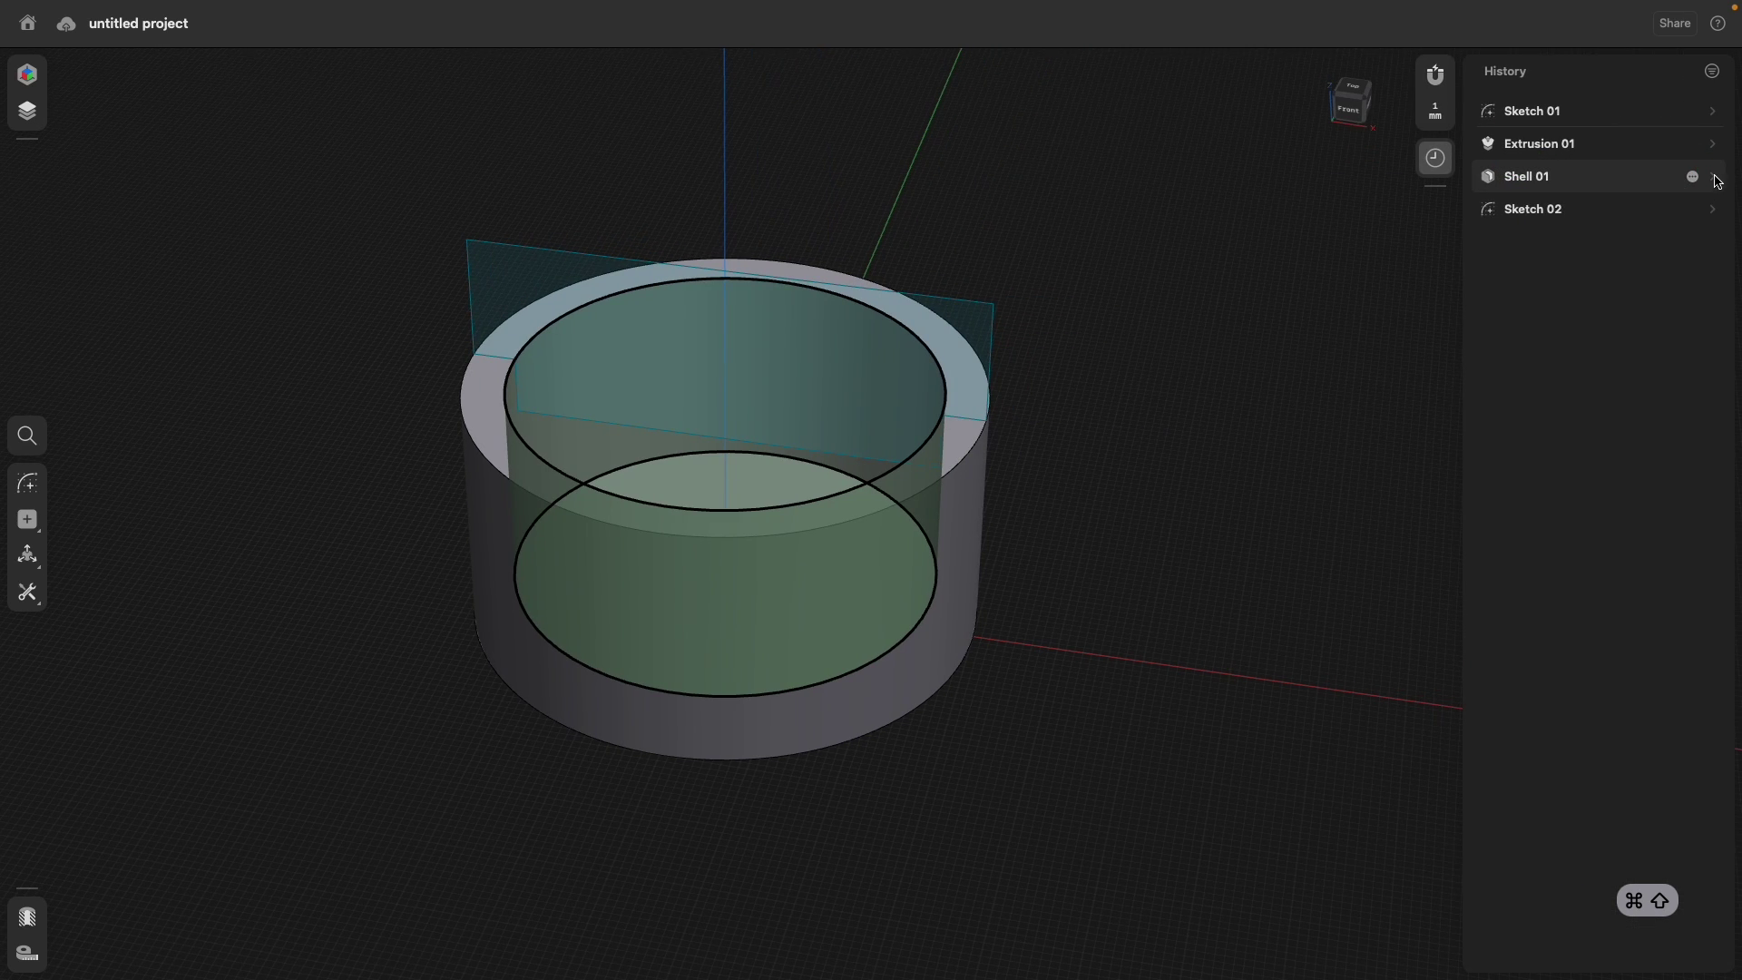
{"action": "left_click", "coordinate": [1713, 178]}
{"action": "left_click", "coordinate": [1673, 260]}
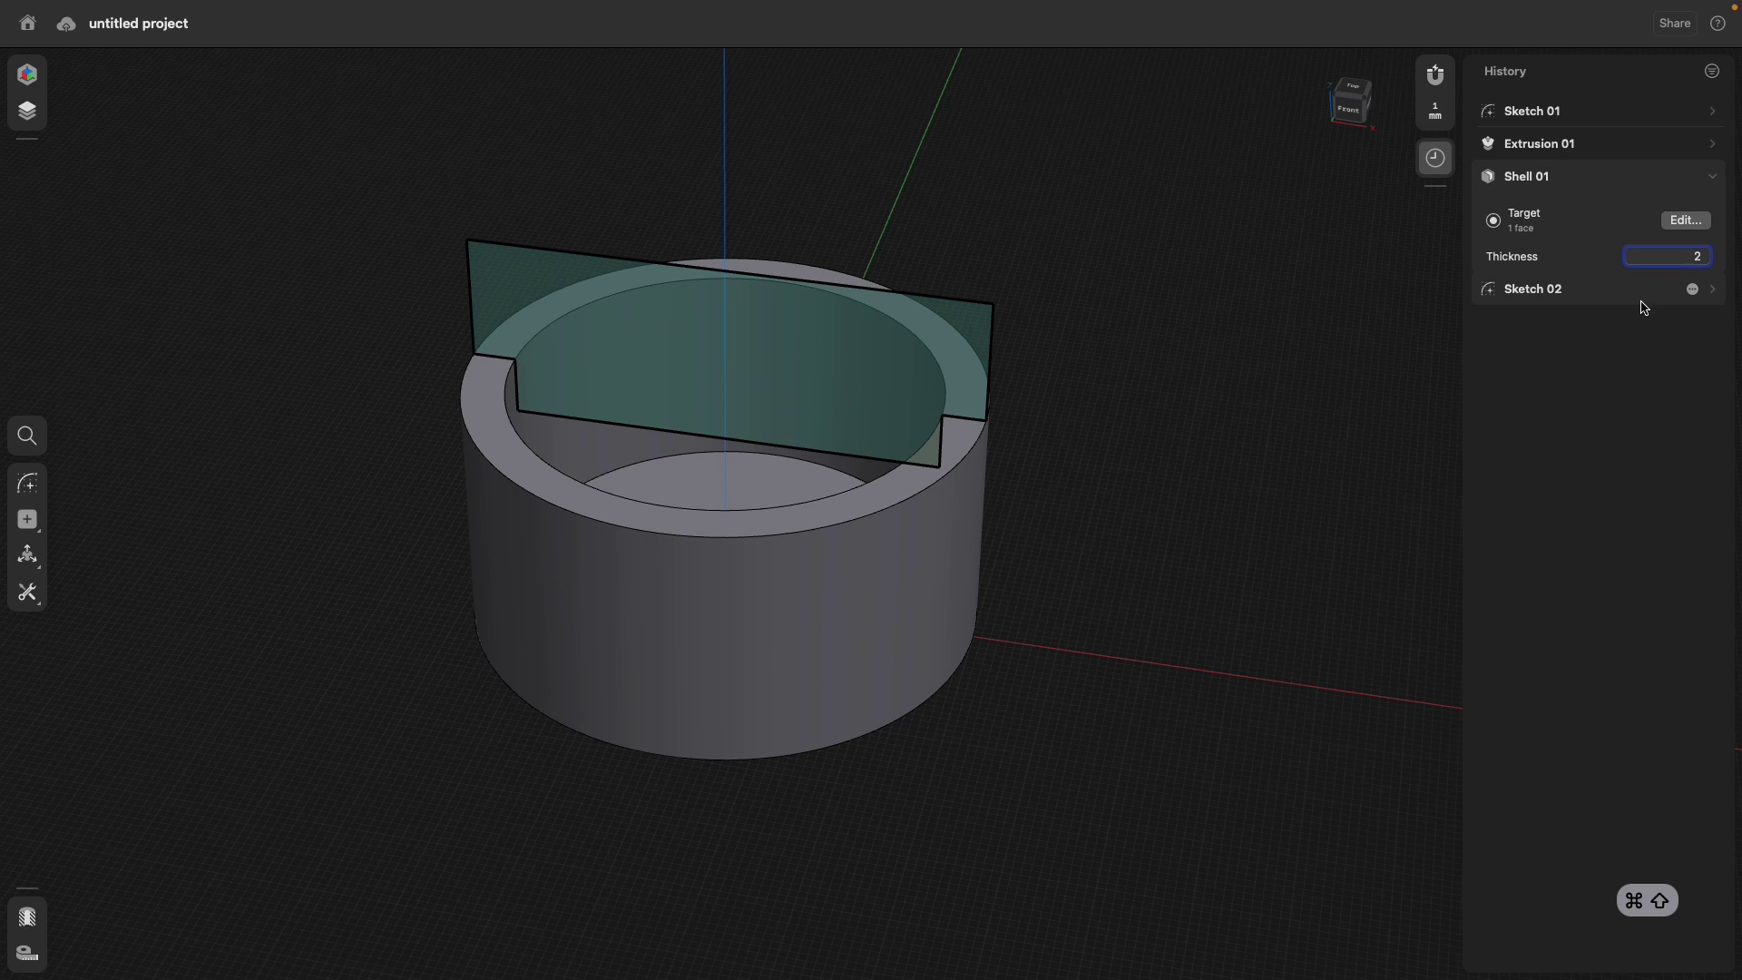
{"action": "key", "text": "Return"}
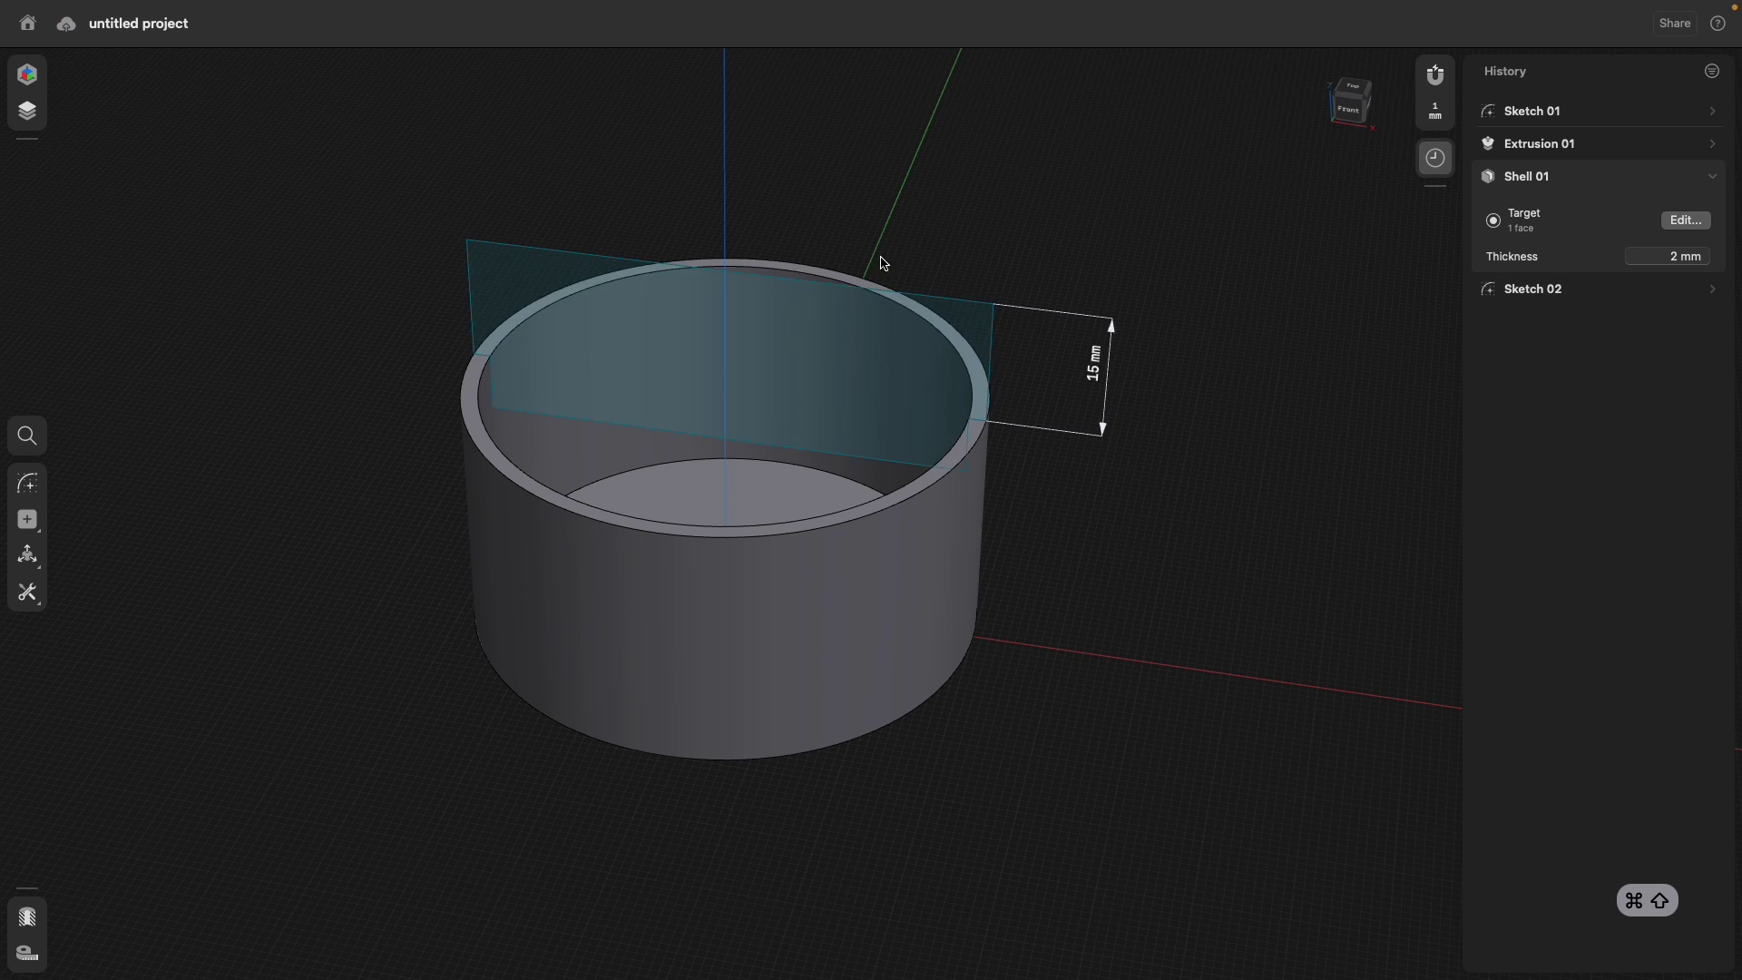
{"action": "double_click", "coordinate": [544, 252]}
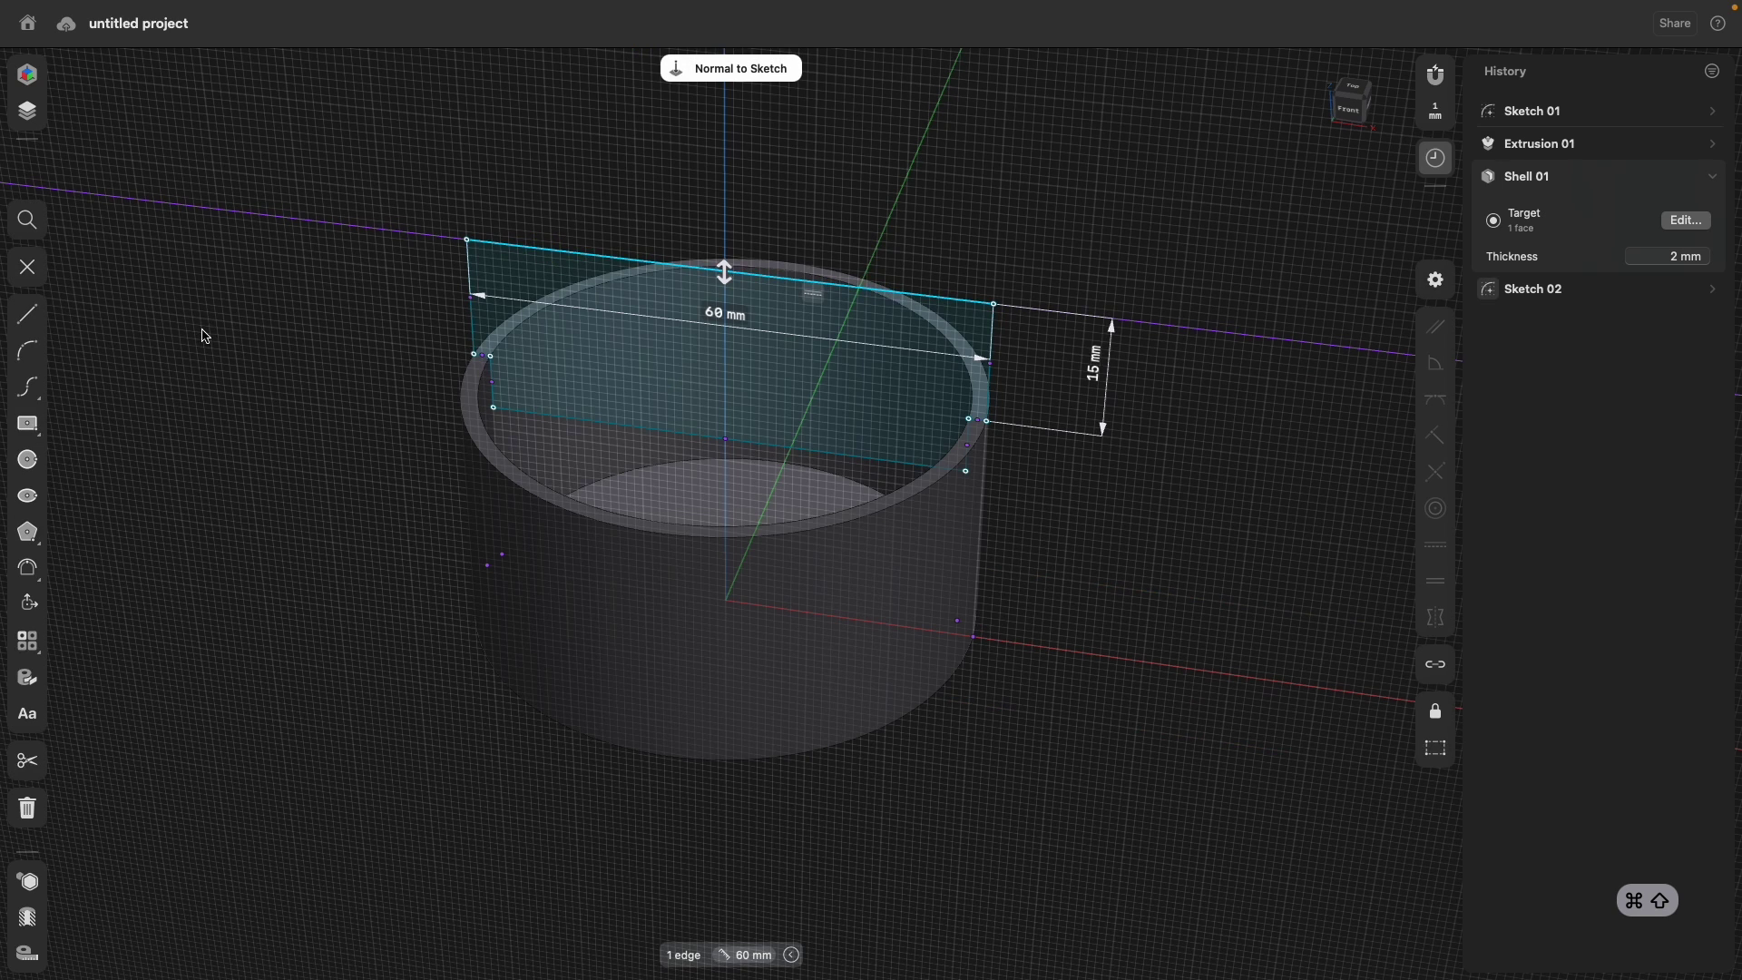
Draw a vertical centre line from the profile's bottom centre to the top midpoint, then select the left half.
{"action": "left_click", "coordinate": [25, 313]}
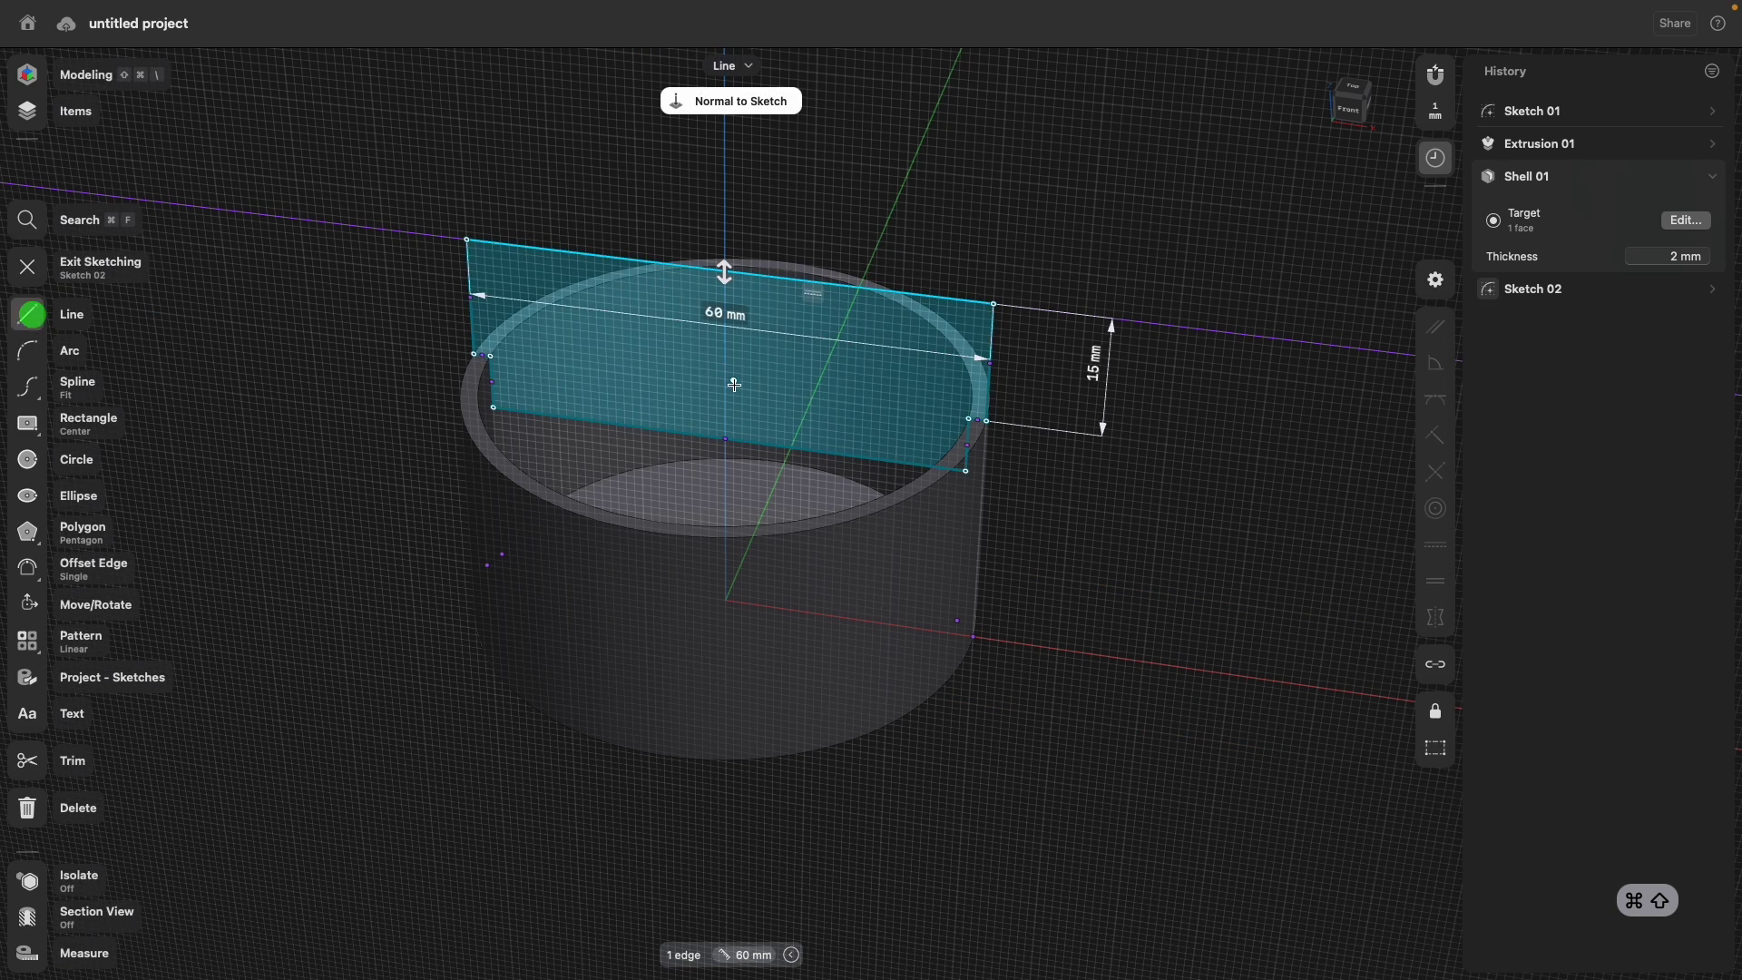
{"action": "left_click", "coordinate": [726, 439]}
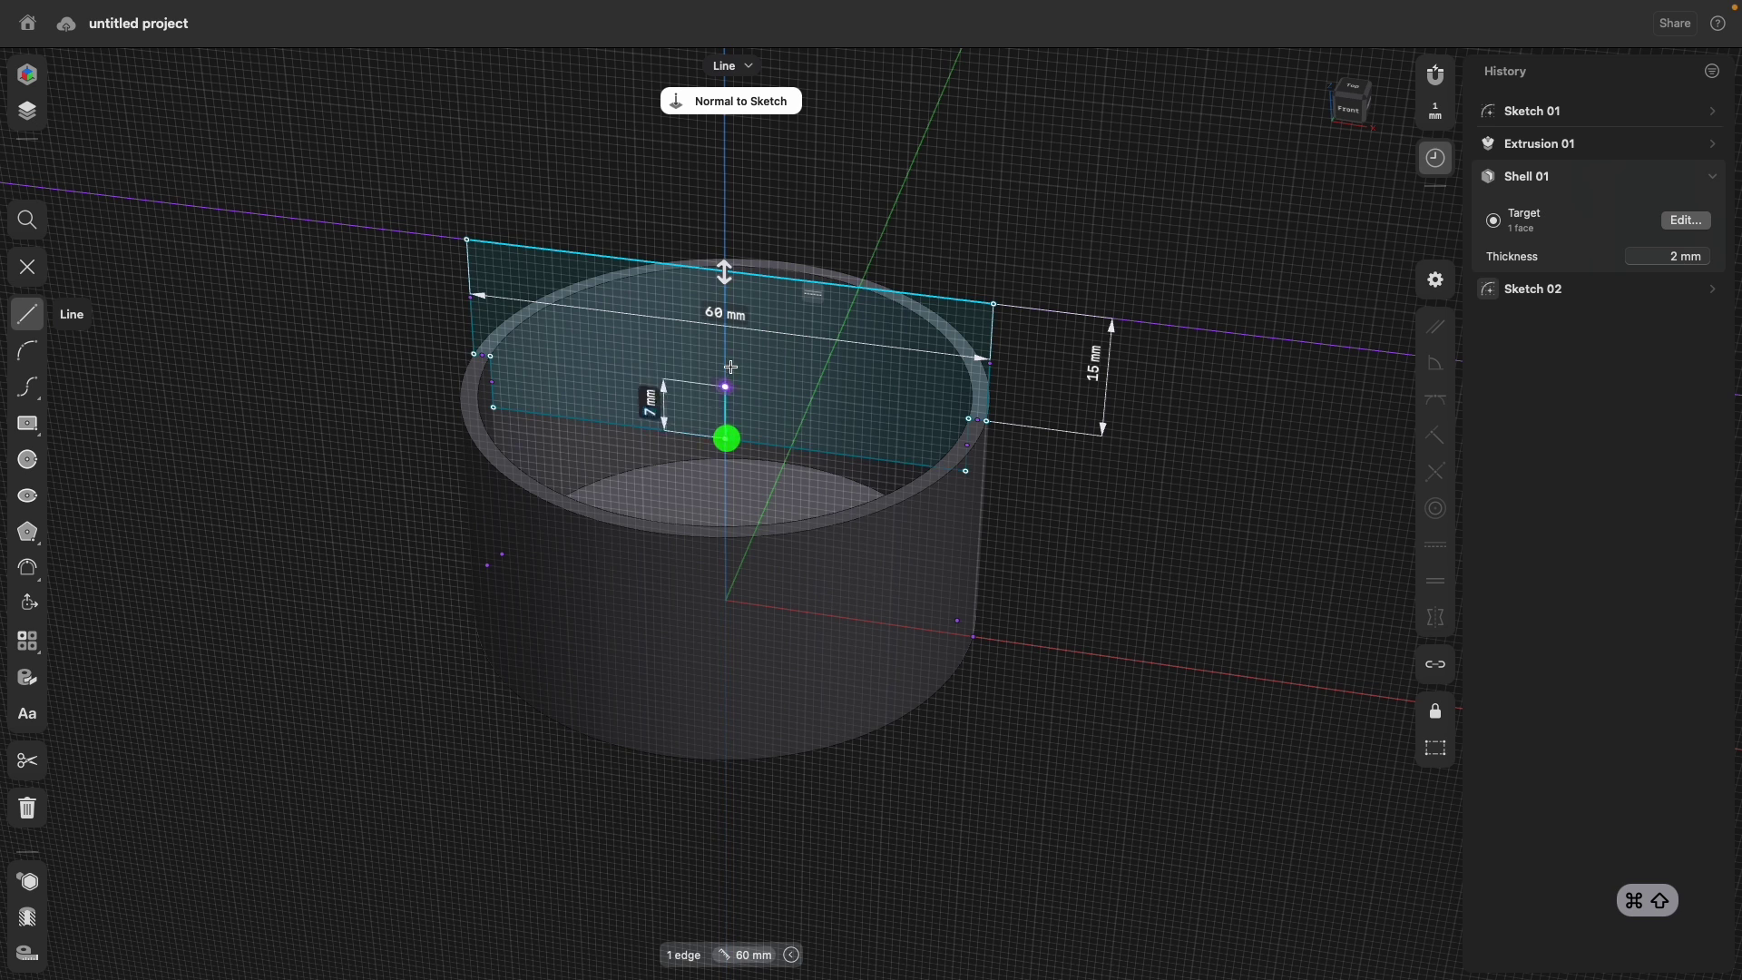
{"action": "left_click", "coordinate": [723, 272]}
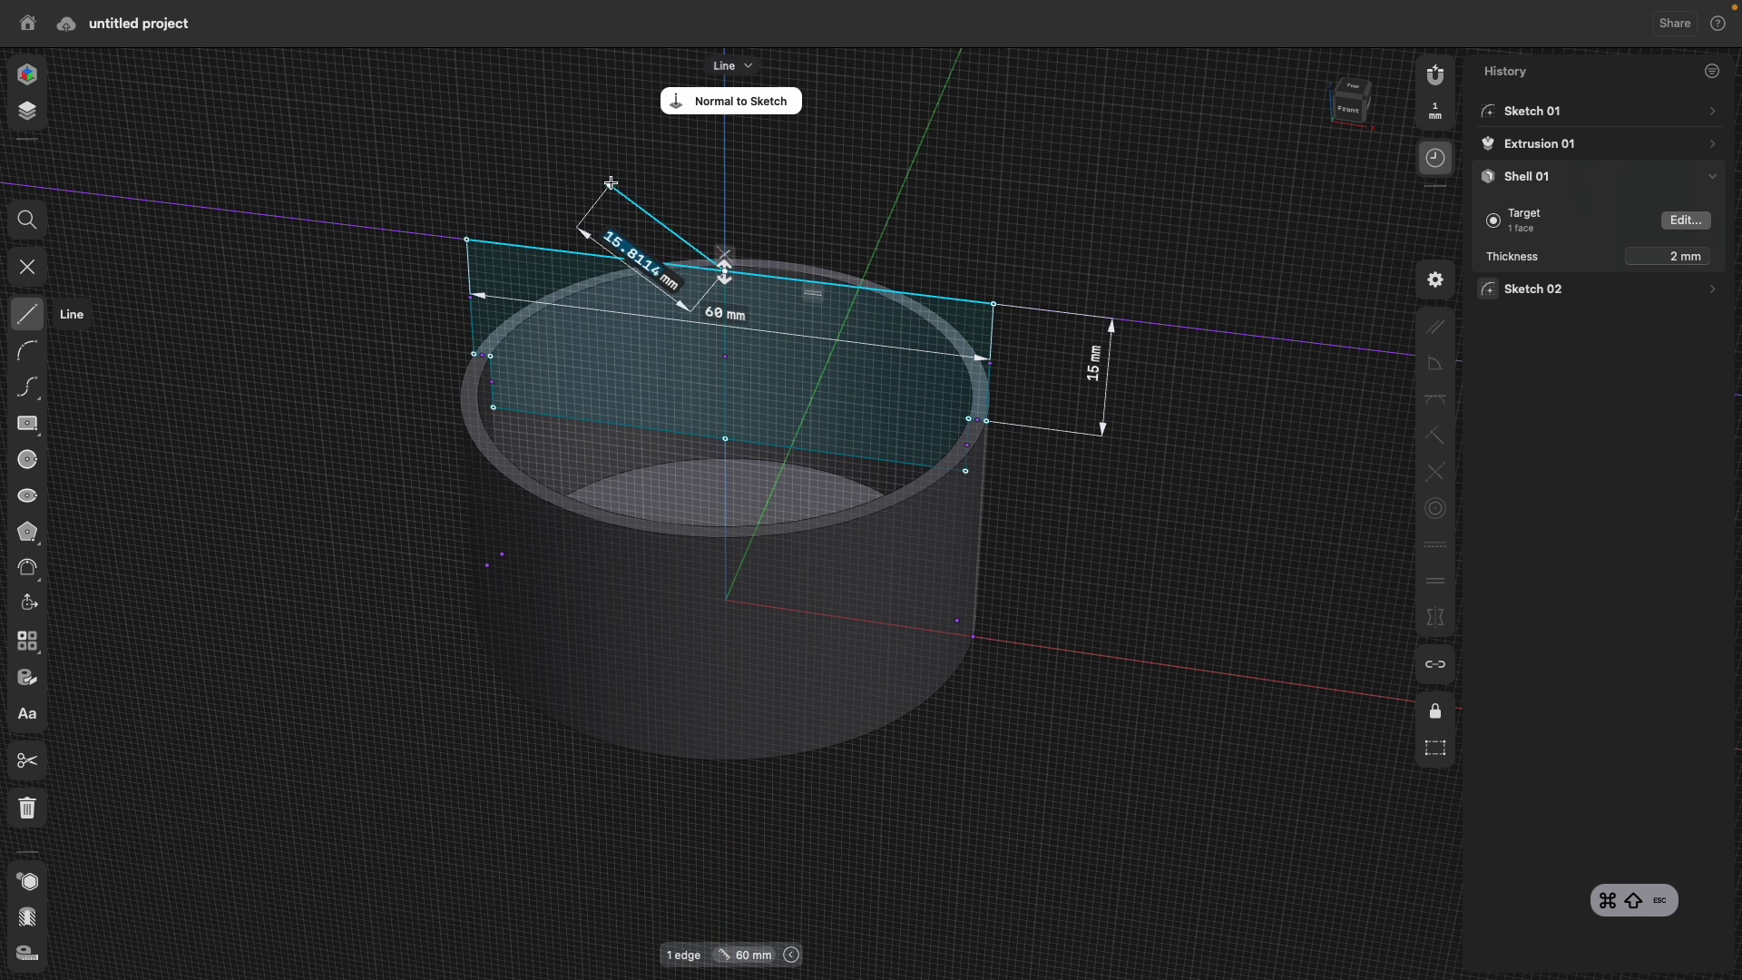
{"action": "key", "text": "Escape"}
{"action": "key", "text": "Escape"}
{"action": "left_click", "coordinate": [725, 376]}
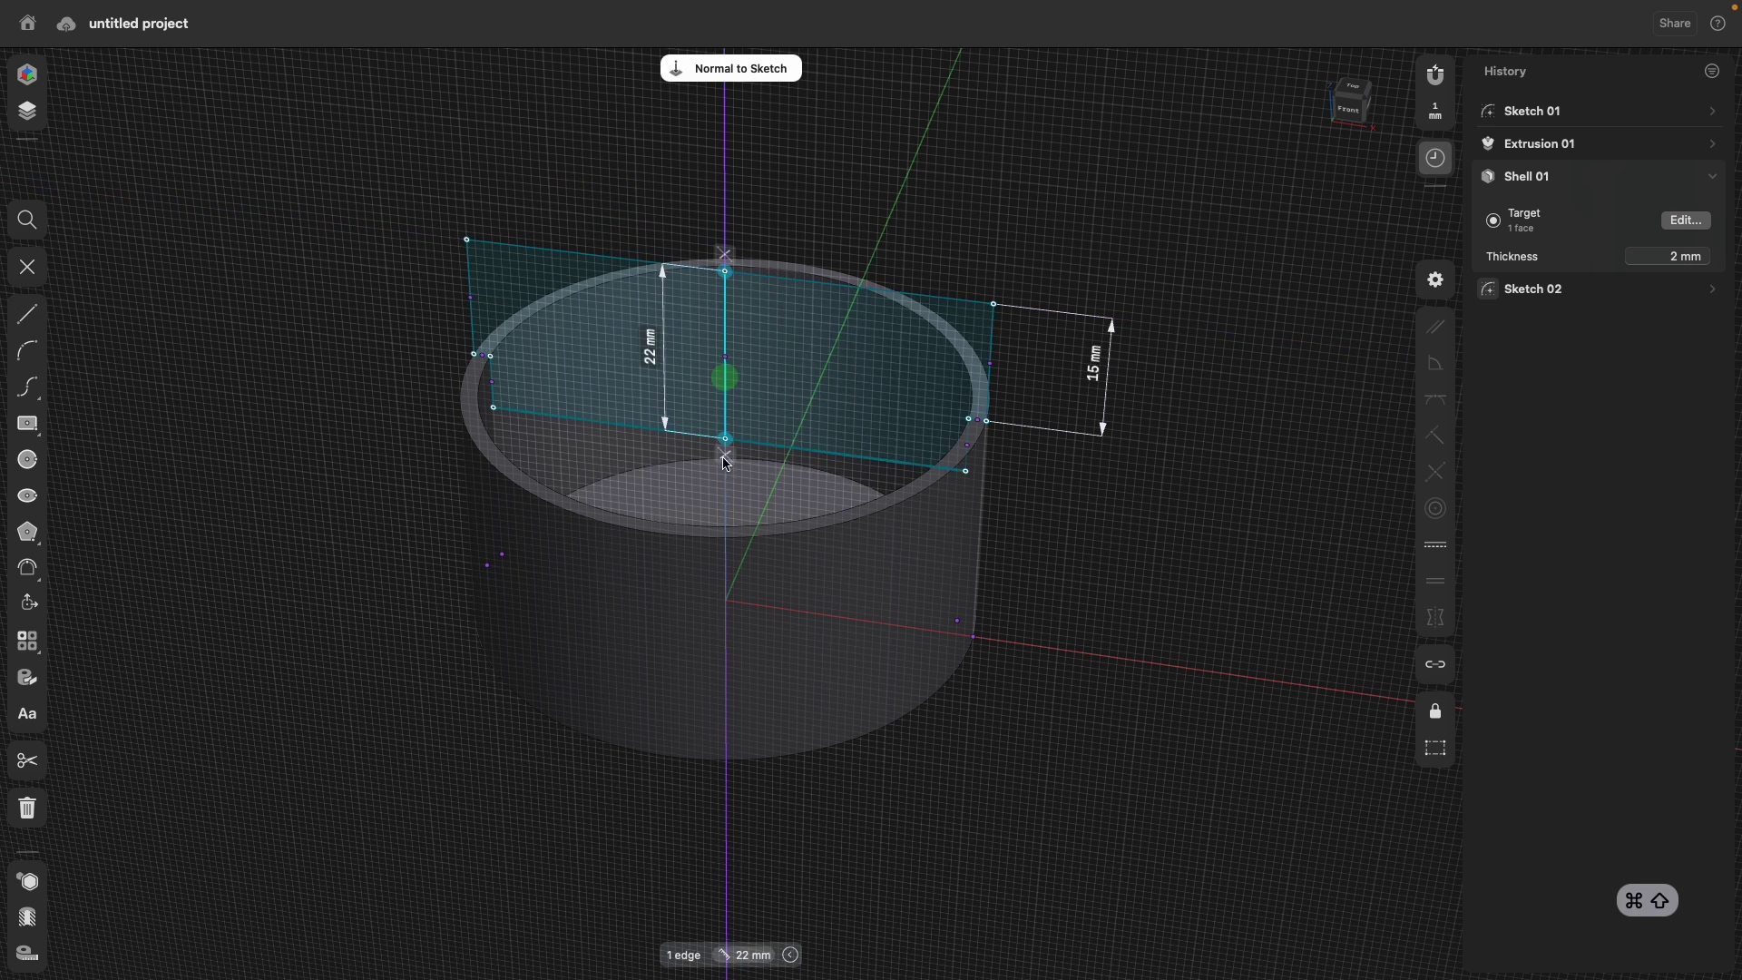
{"action": "left_click", "coordinate": [1435, 545]}
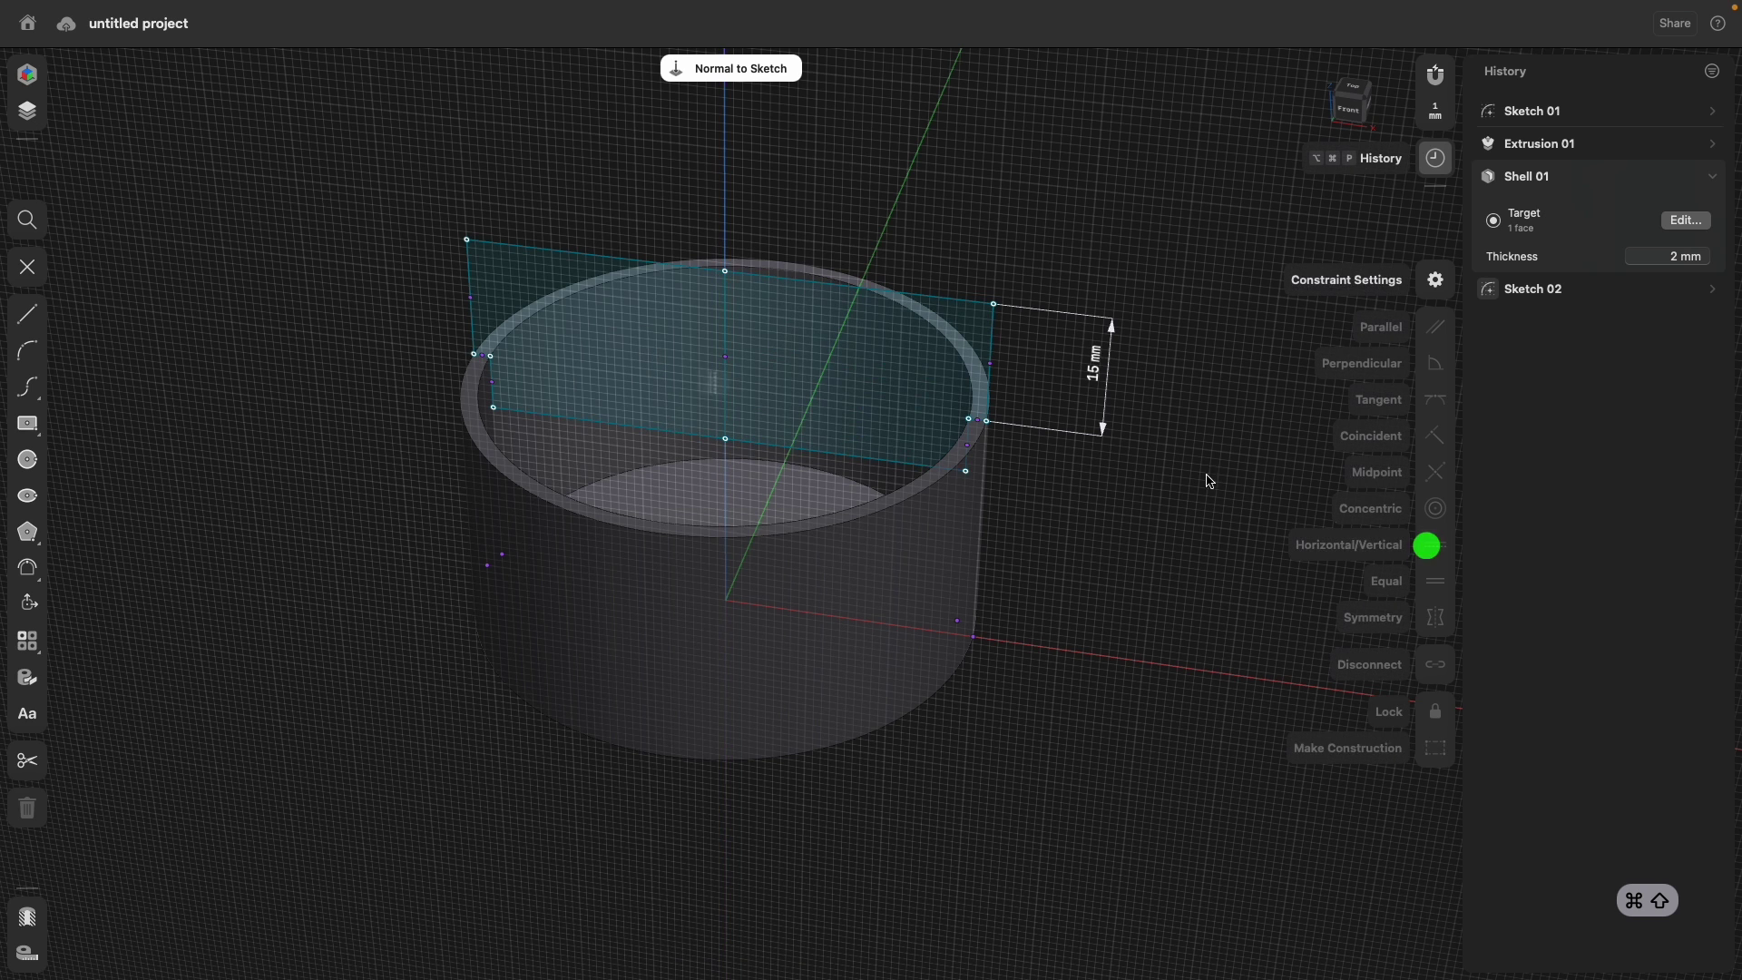
{"action": "left_click", "coordinate": [612, 349]}
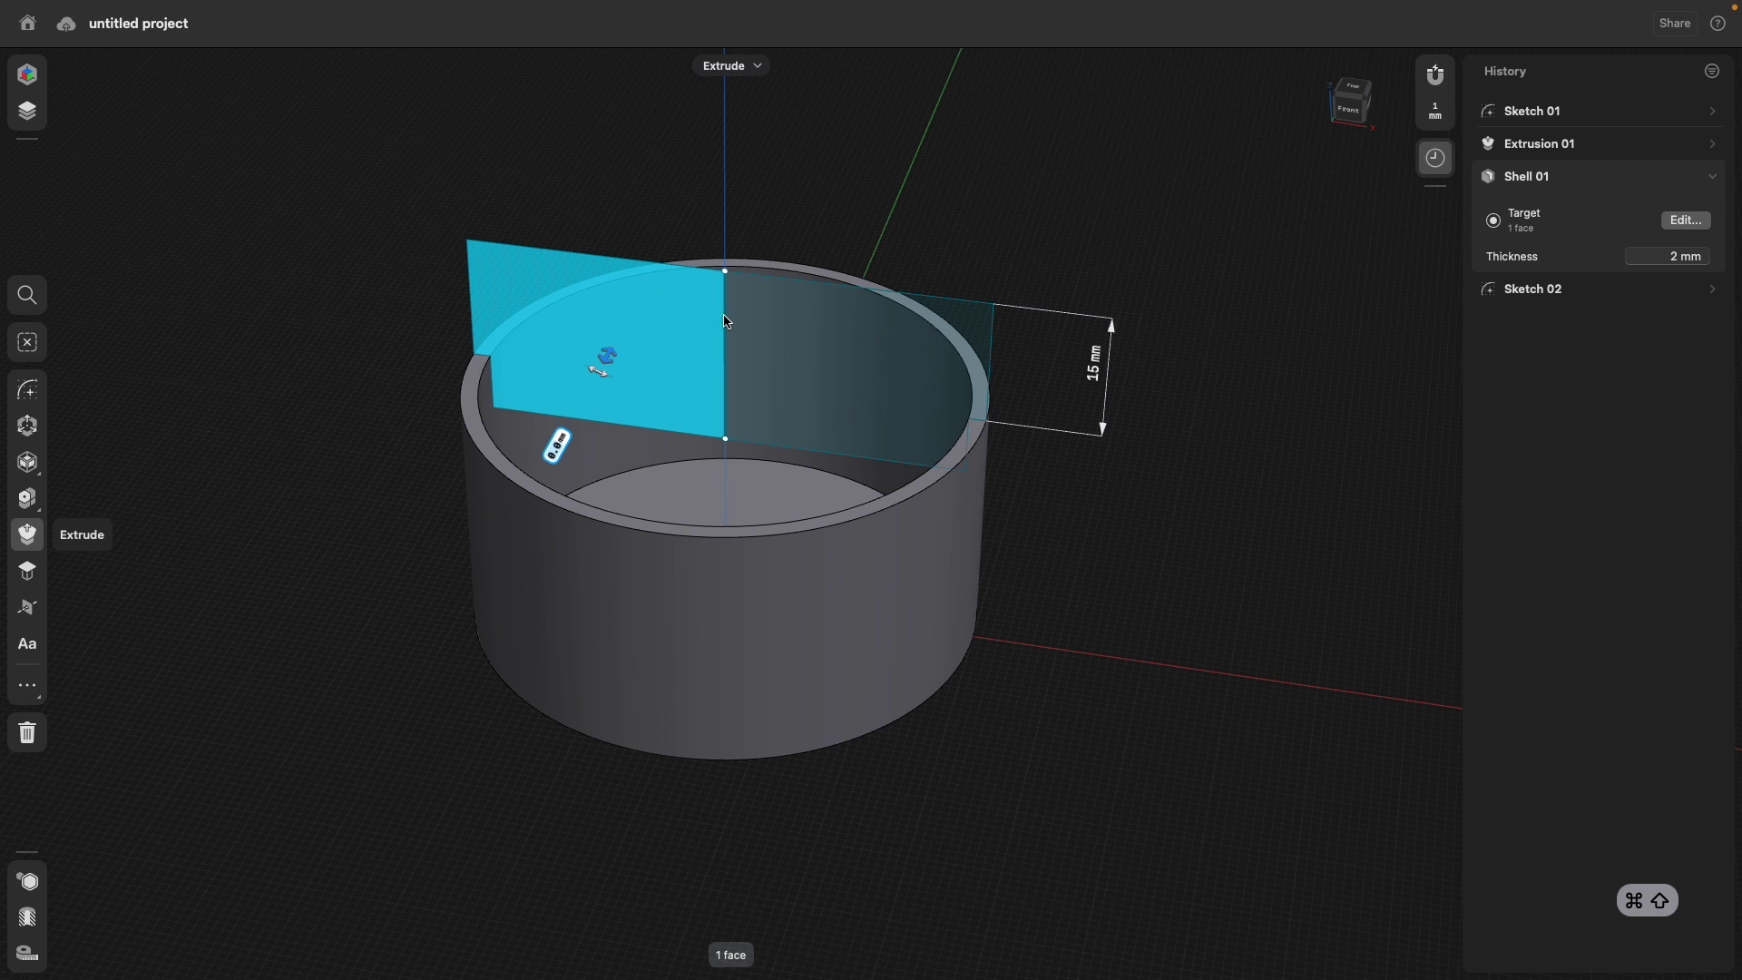
Revolve the left half profile about the centre line, then select the lid's top edge.
{"action": "left_click", "coordinate": [725, 322]}
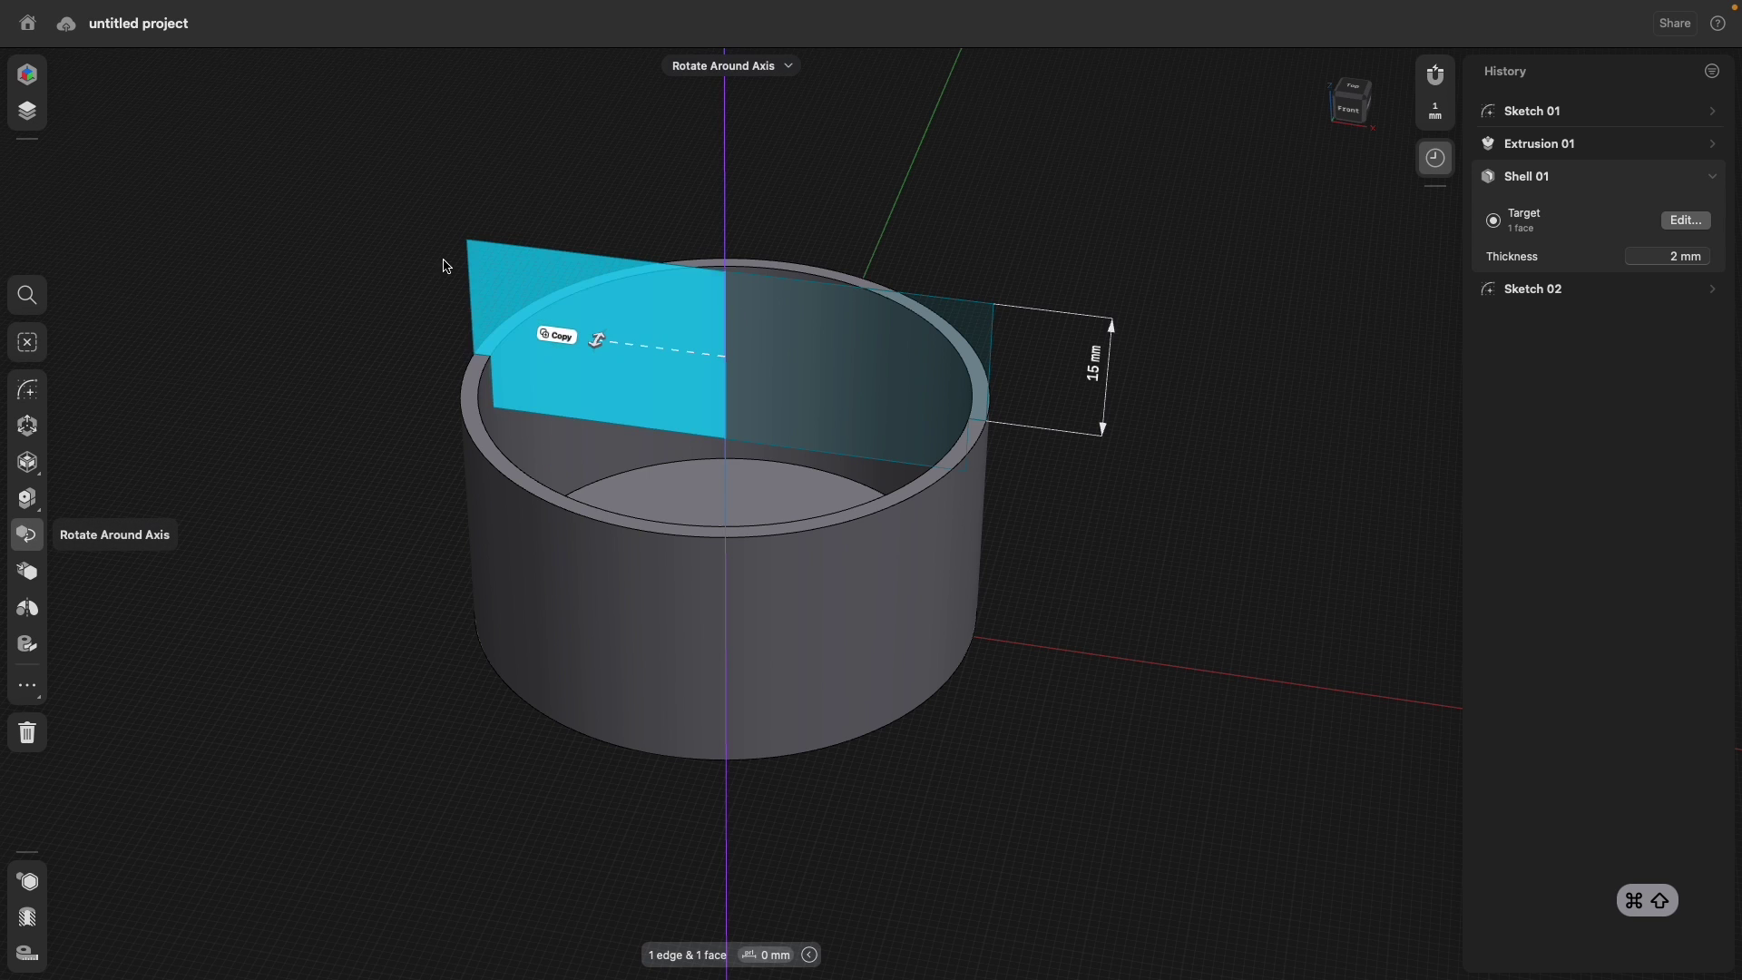
{"action": "left_click", "coordinate": [27, 612]}
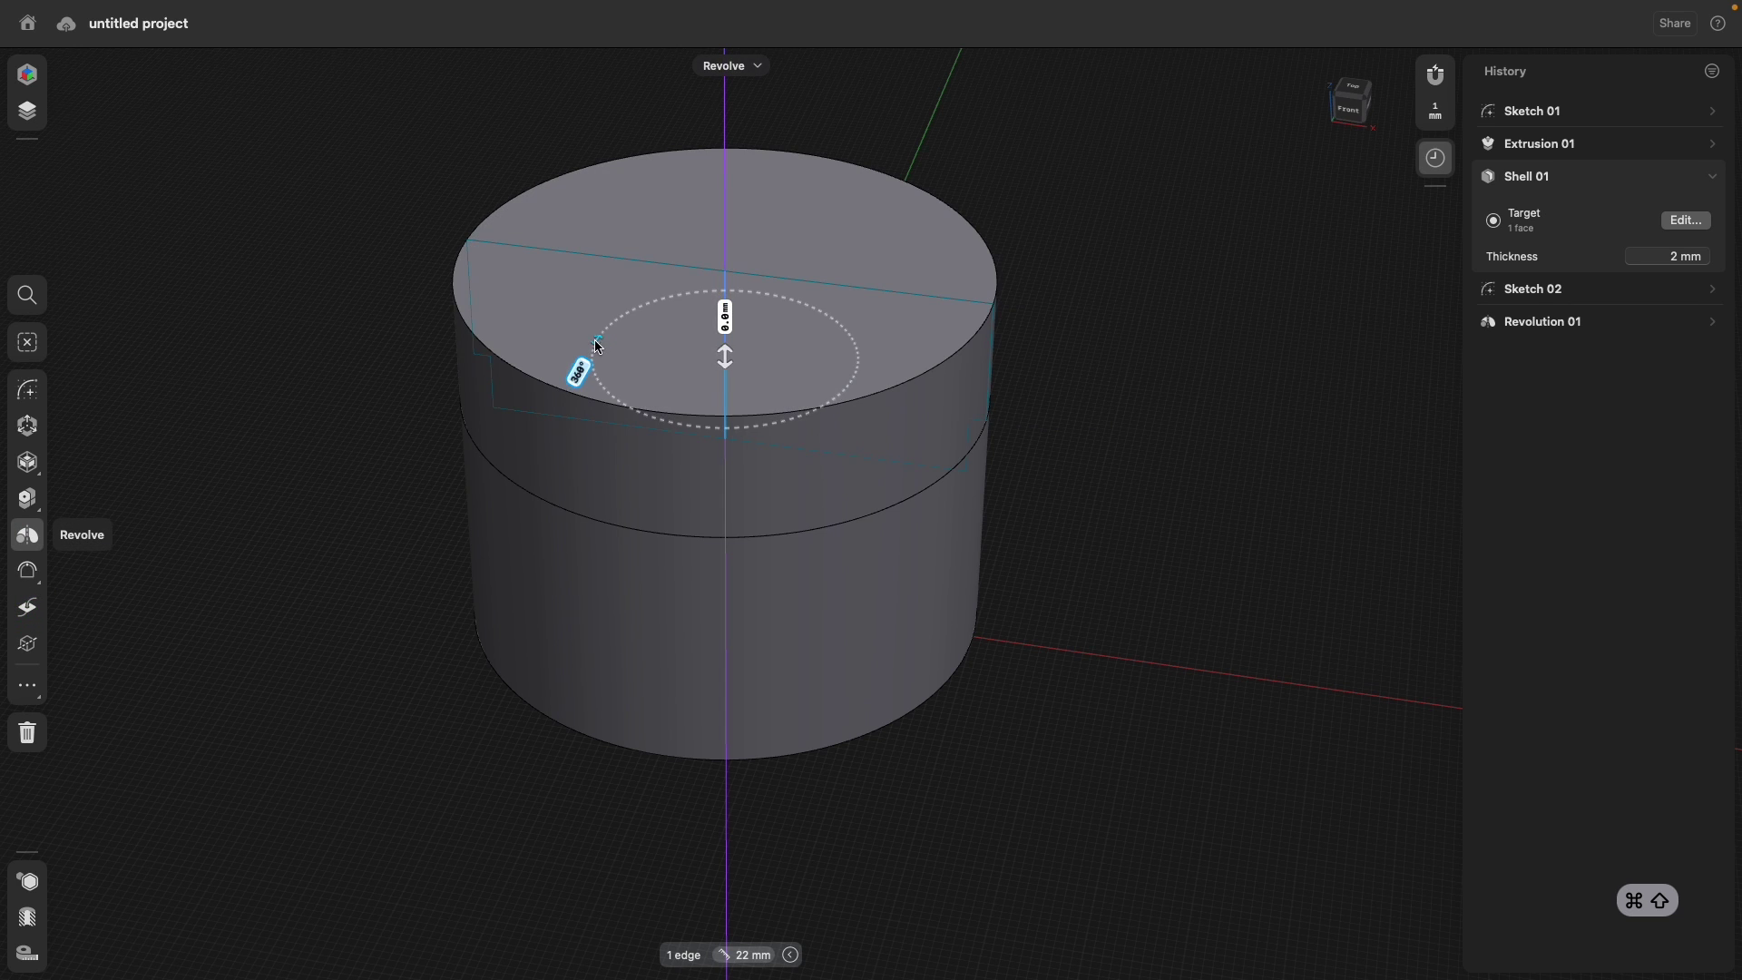
{"action": "mouse_move", "coordinate": [591, 341]}
{"action": "left_mouse_down"}
{"action": "mouse_move", "coordinate": [565, 262]}
{"action": "mouse_move", "coordinate": [992, 315]}
{"action": "left_mouse_up"}
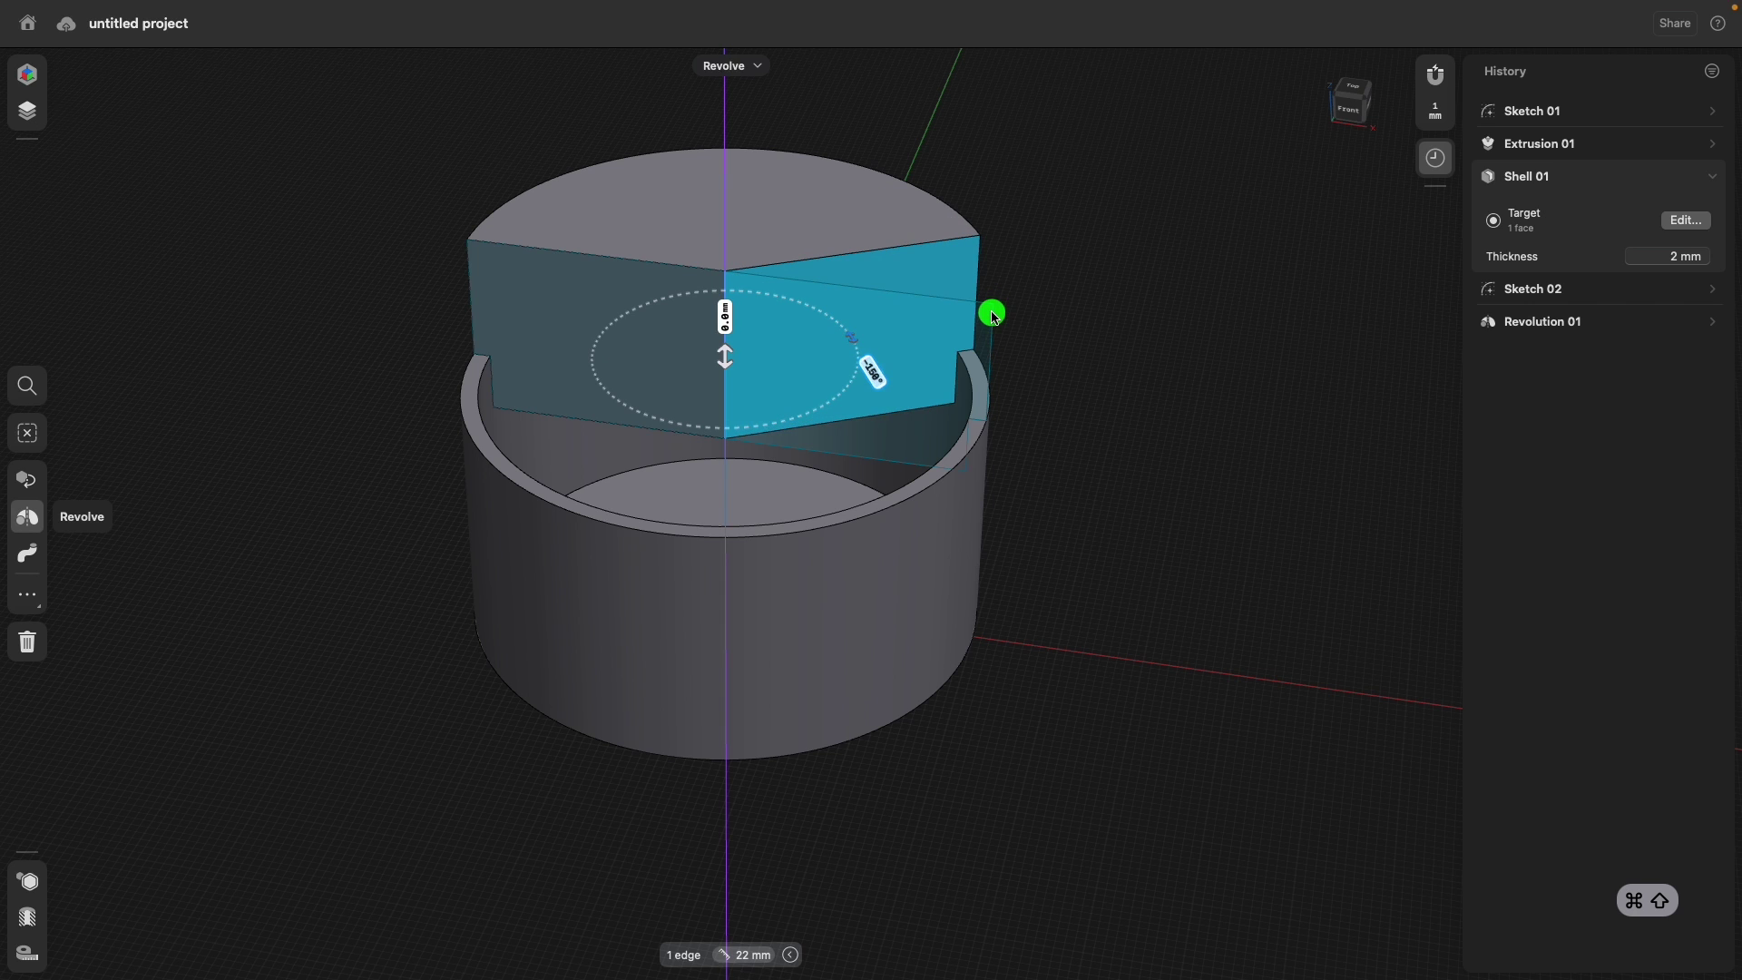
{"action": "left_click_drag", "start_coordinate": [992, 314], "coordinate": [992, 315]}
{"action": "left_click", "coordinate": [1092, 222]}
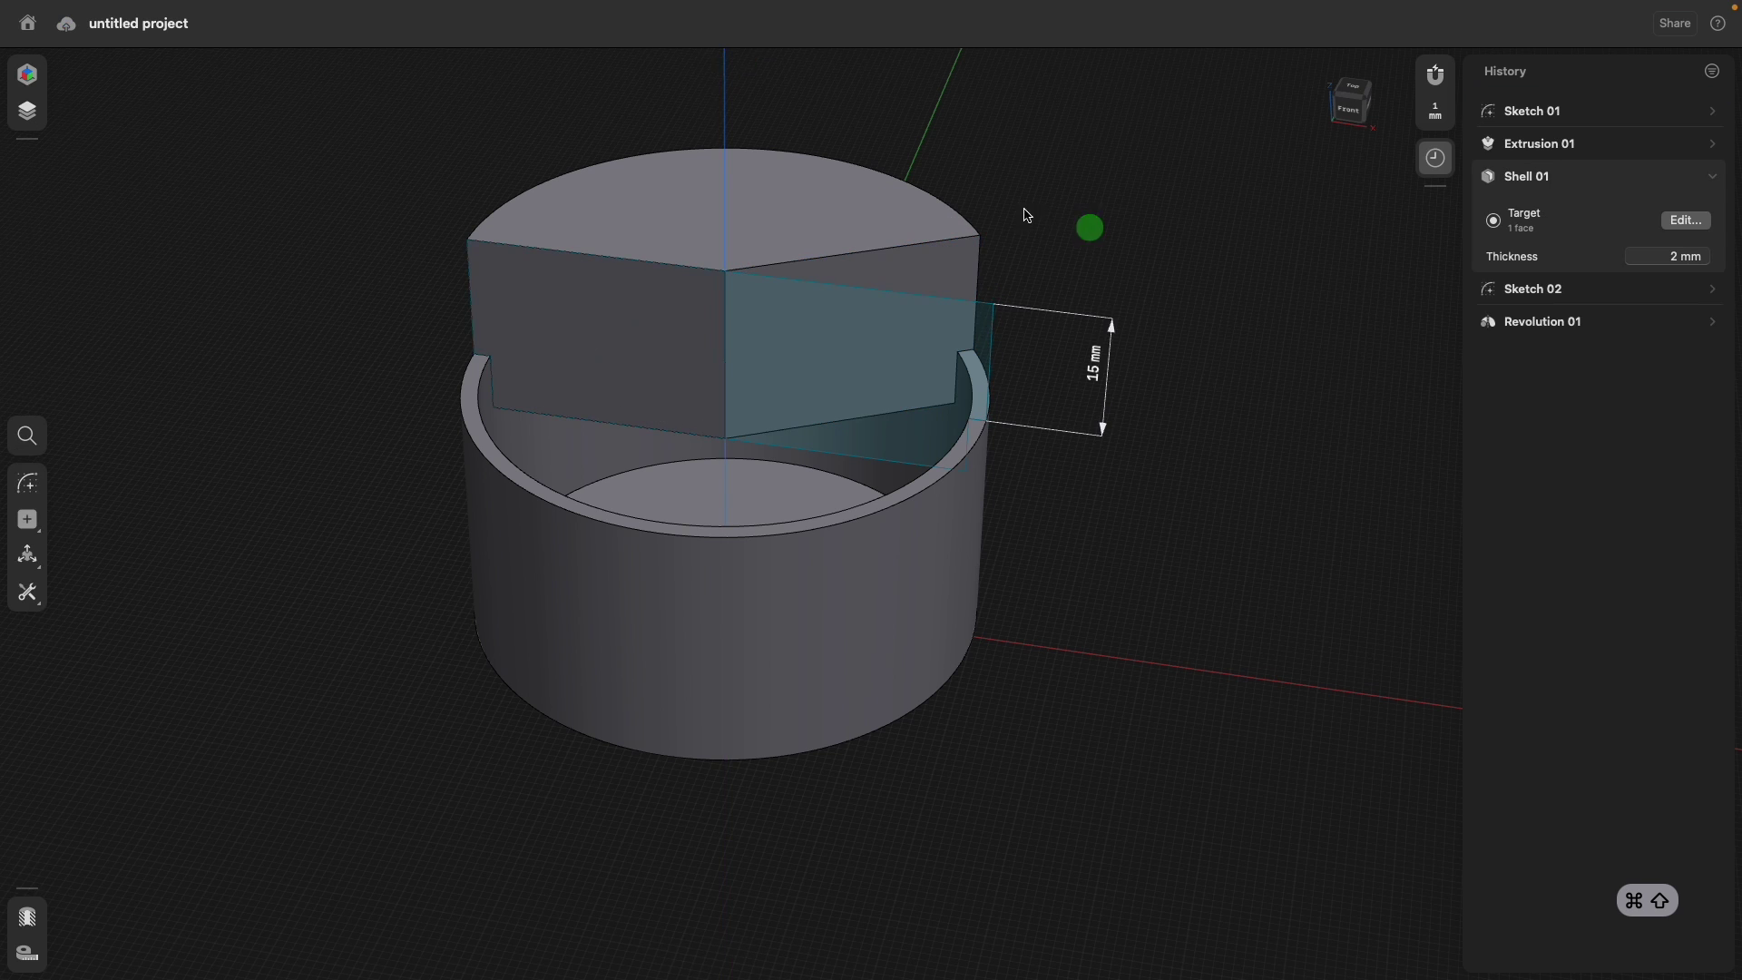
{"action": "left_click_drag", "start_coordinate": [966, 223], "coordinate": [1015, 180]}
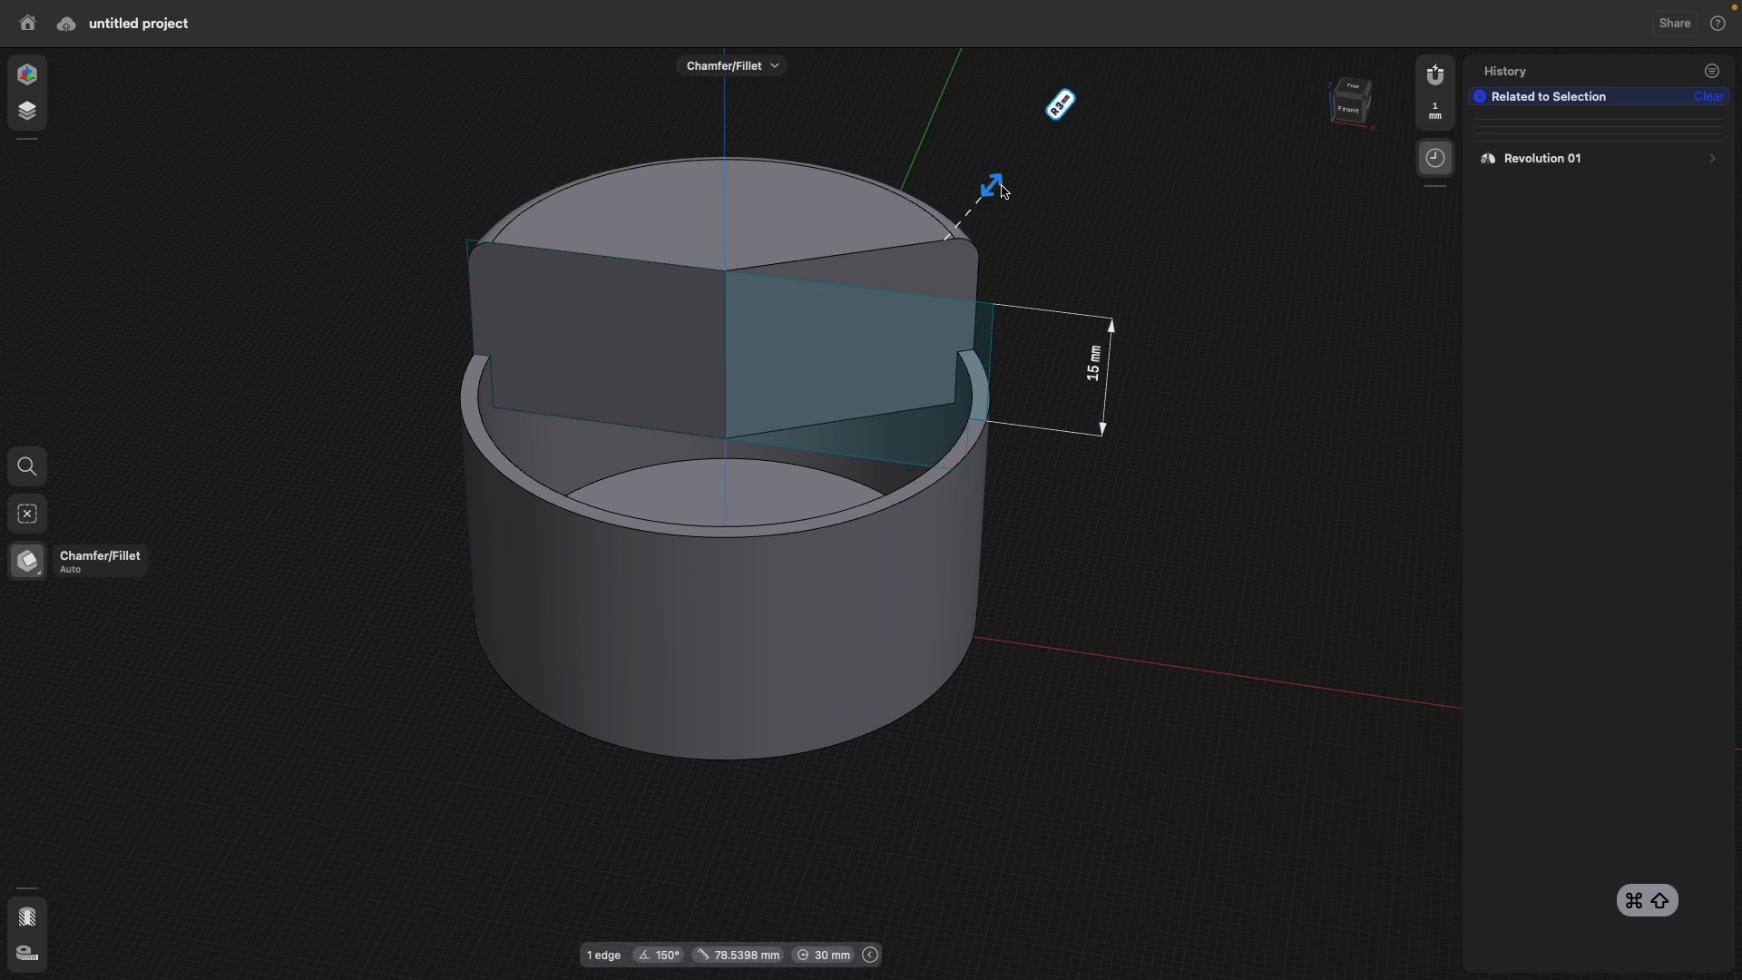
Fillet the lid's top edge into a rounded rim and isolate Body 02.
{"action": "left_click_drag", "start_coordinate": [1018, 180], "coordinate": [1018, 180]}
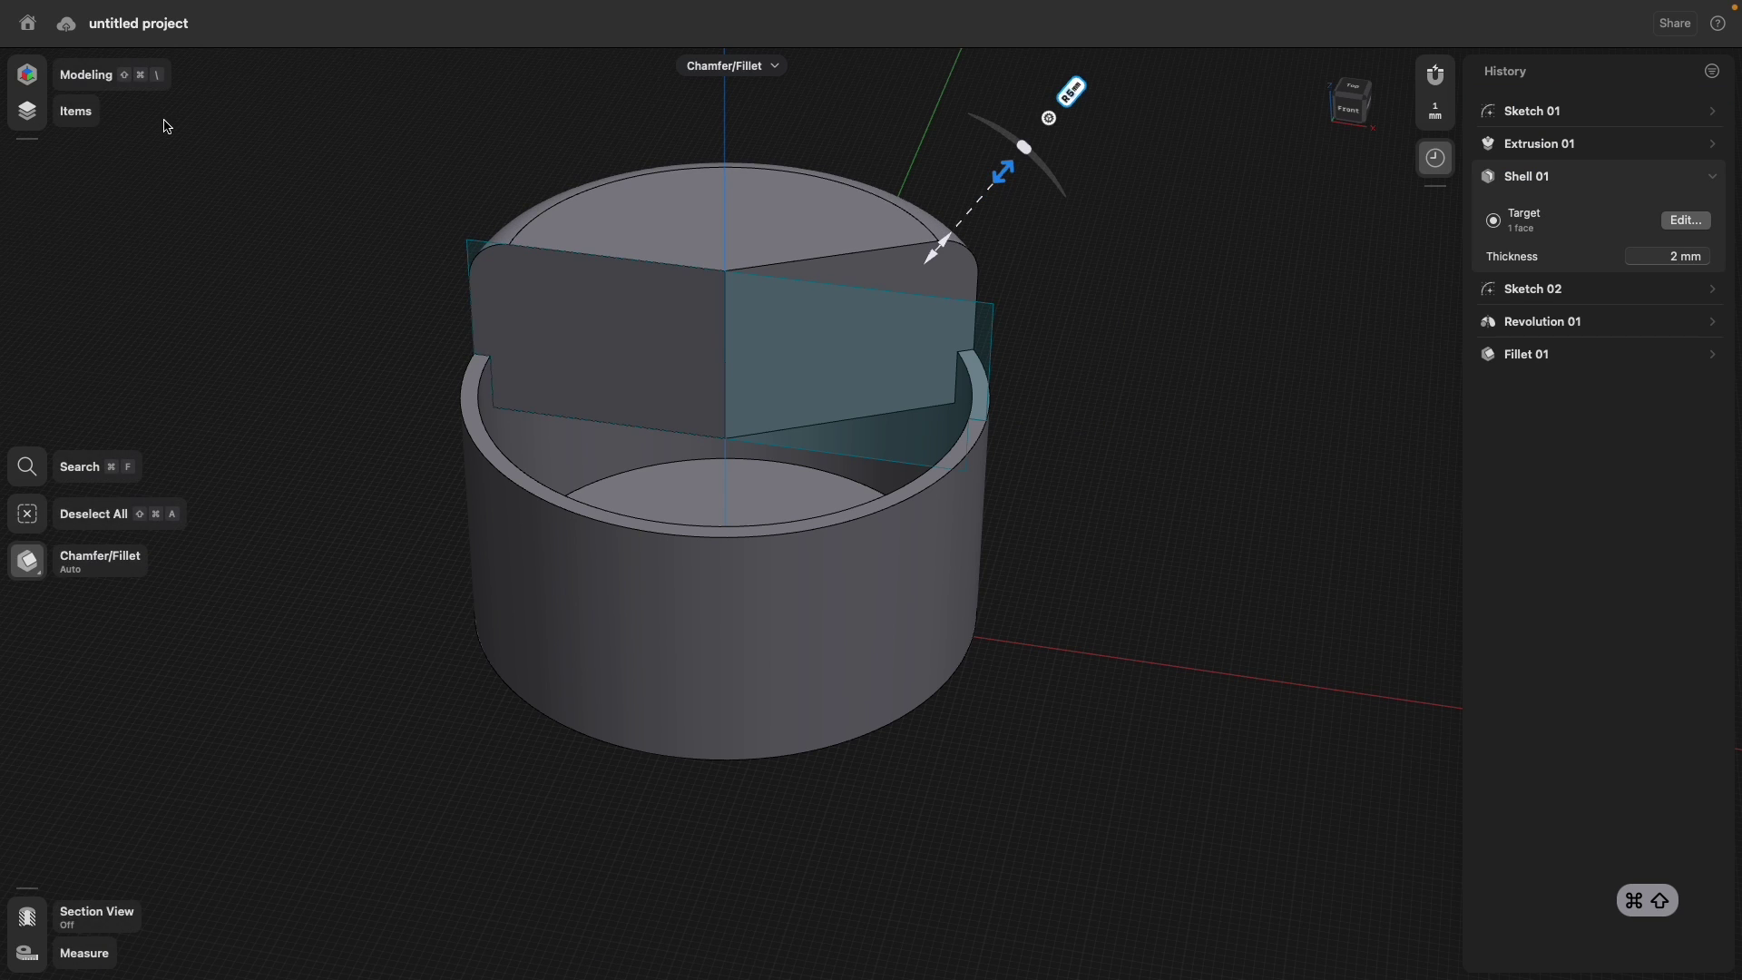
{"action": "left_click", "coordinate": [32, 111]}
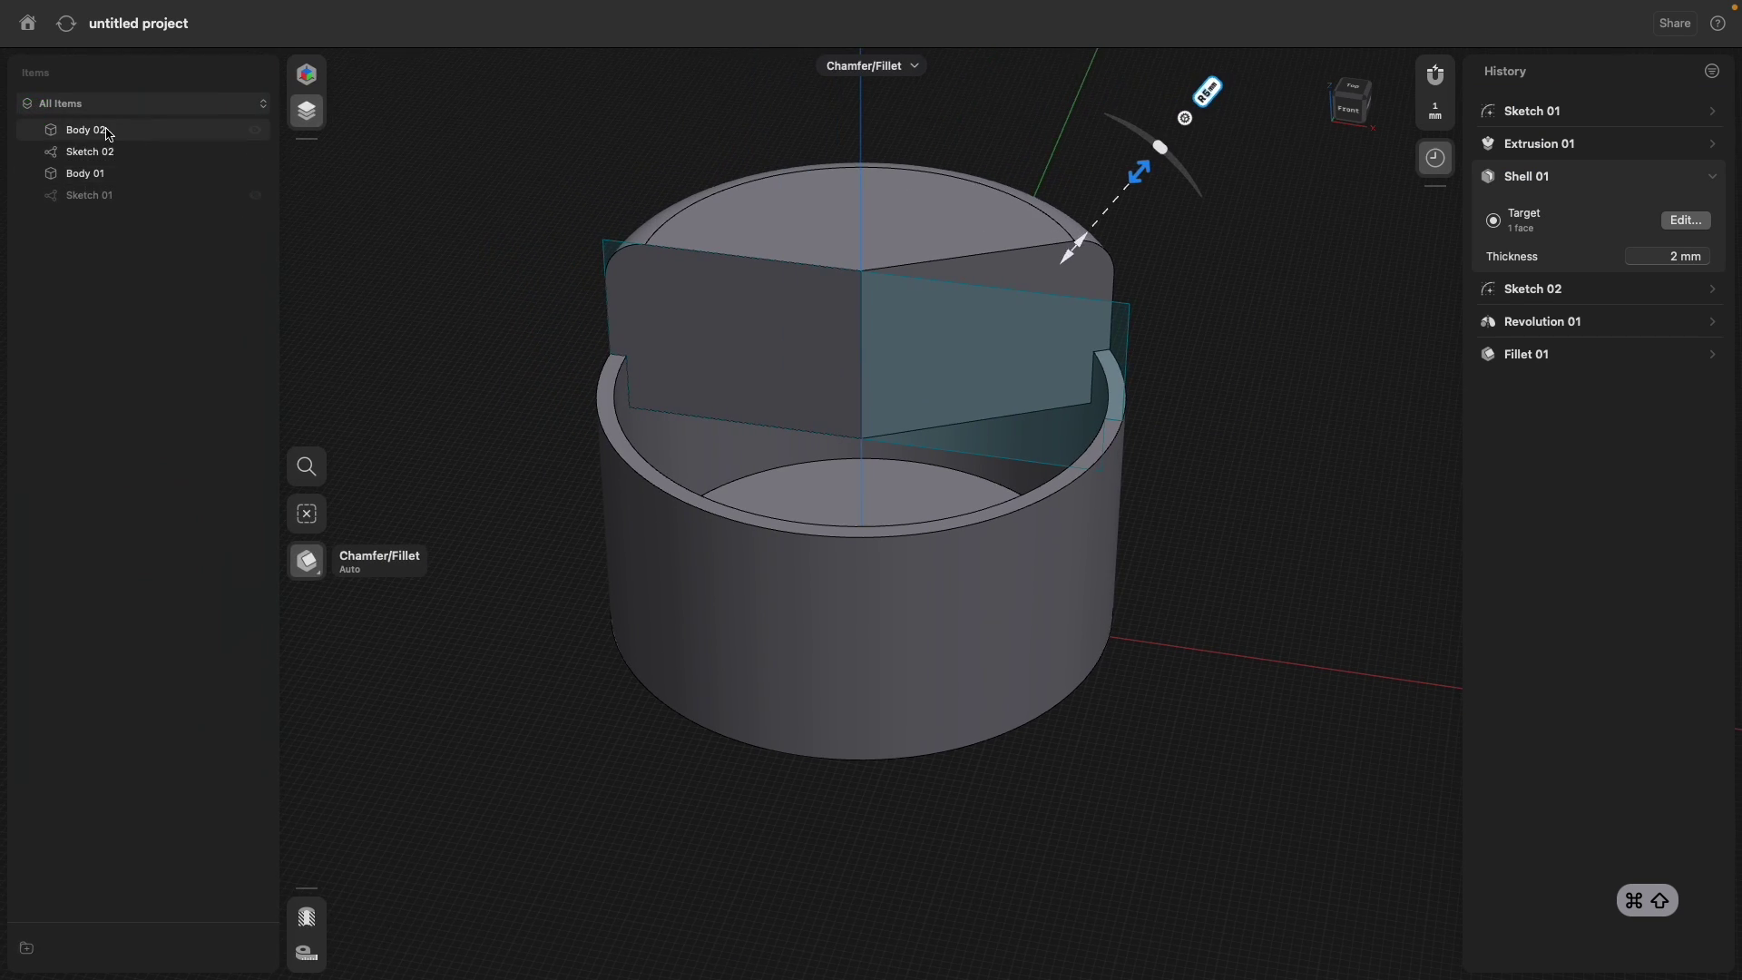
{"action": "left_click", "coordinate": [107, 130]}
{"action": "left_click", "coordinate": [307, 879]}
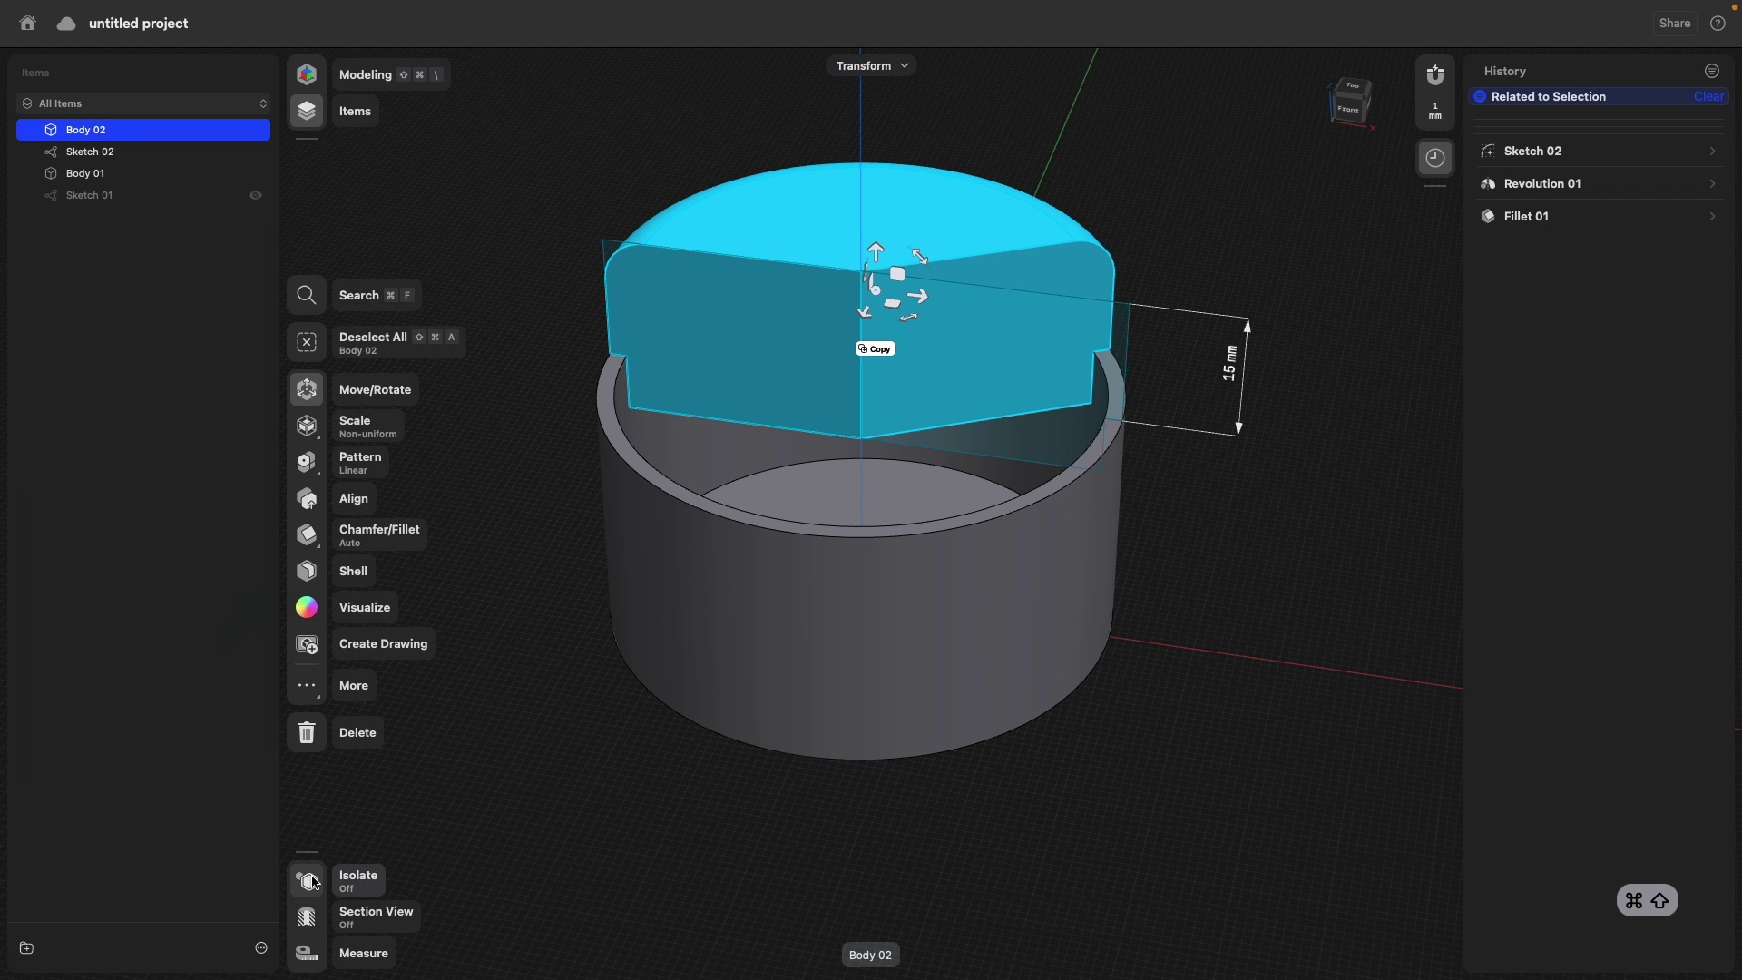
Shell the lid through its side and bottom faces, then show the container again.
{"action": "left_click", "coordinate": [704, 607]}
{"action": "left_click", "coordinate": [789, 342]}
{"action": "left_click", "coordinate": [953, 334]}
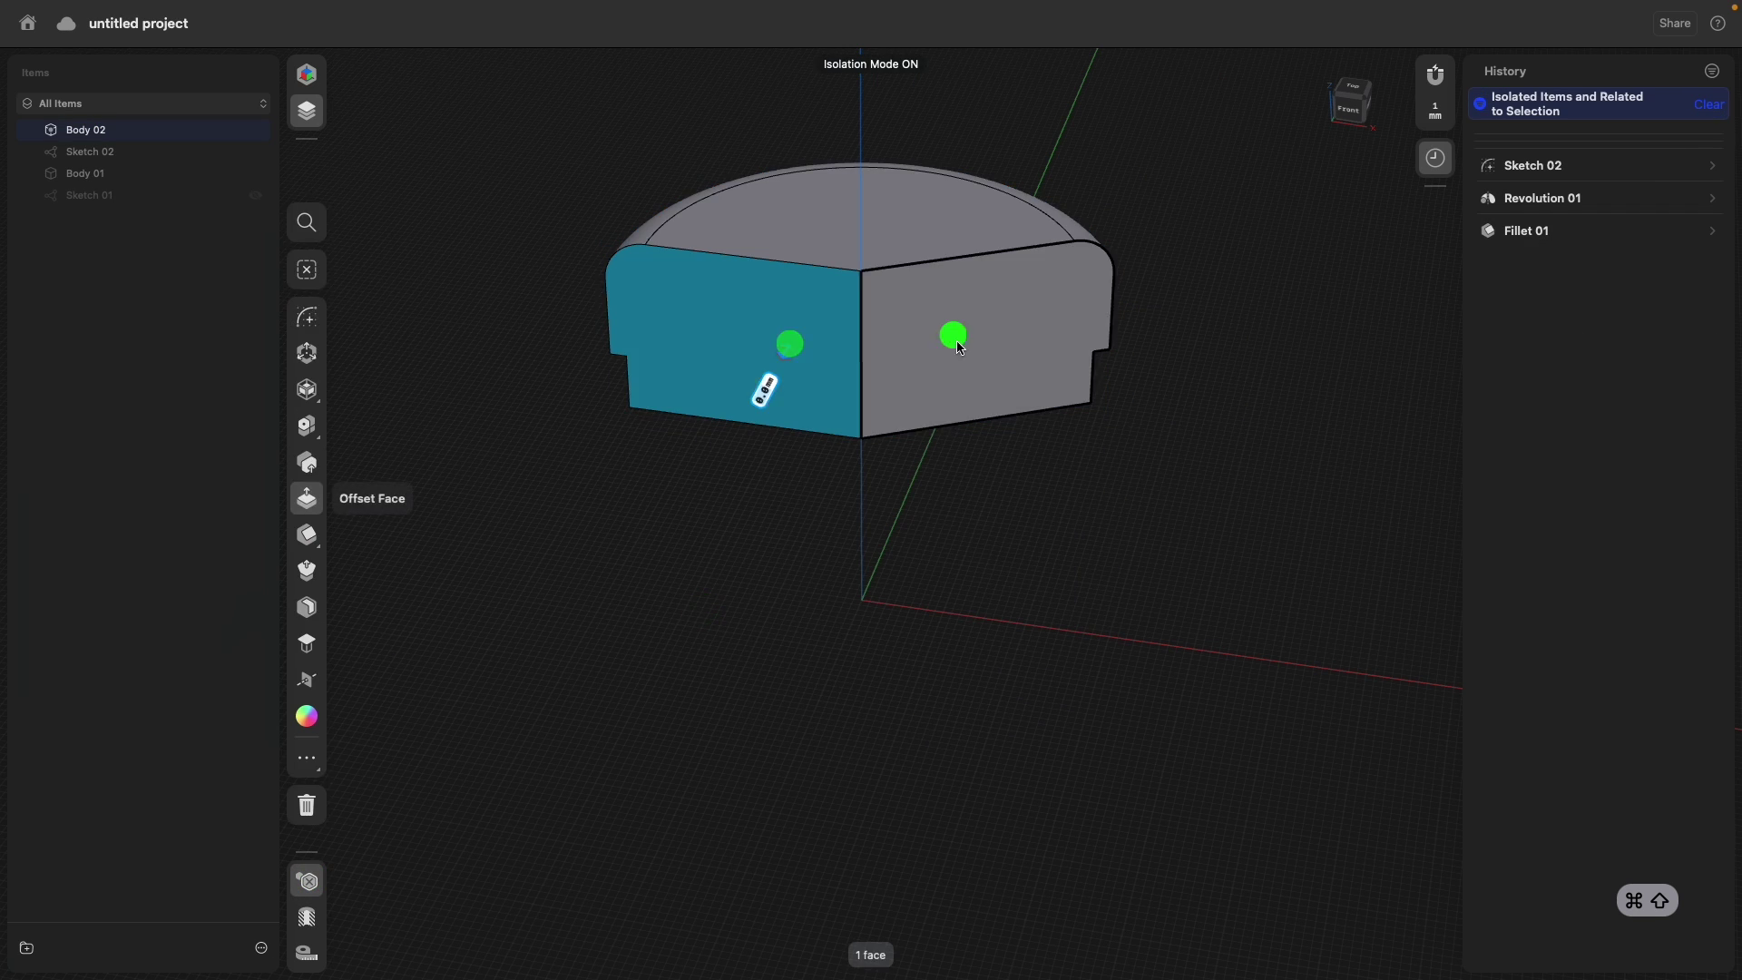
{"action": "mouse_move", "coordinate": [953, 336]}
{"action": "right_mouse_down"}
{"action": "mouse_move", "coordinate": [997, 332]}
{"action": "mouse_move", "coordinate": [836, 475]}
{"action": "right_mouse_up"}
{"action": "left_click", "coordinate": [836, 475]}
{"action": "right_click_drag", "start_coordinate": [805, 160], "coordinate": [777, 257]}
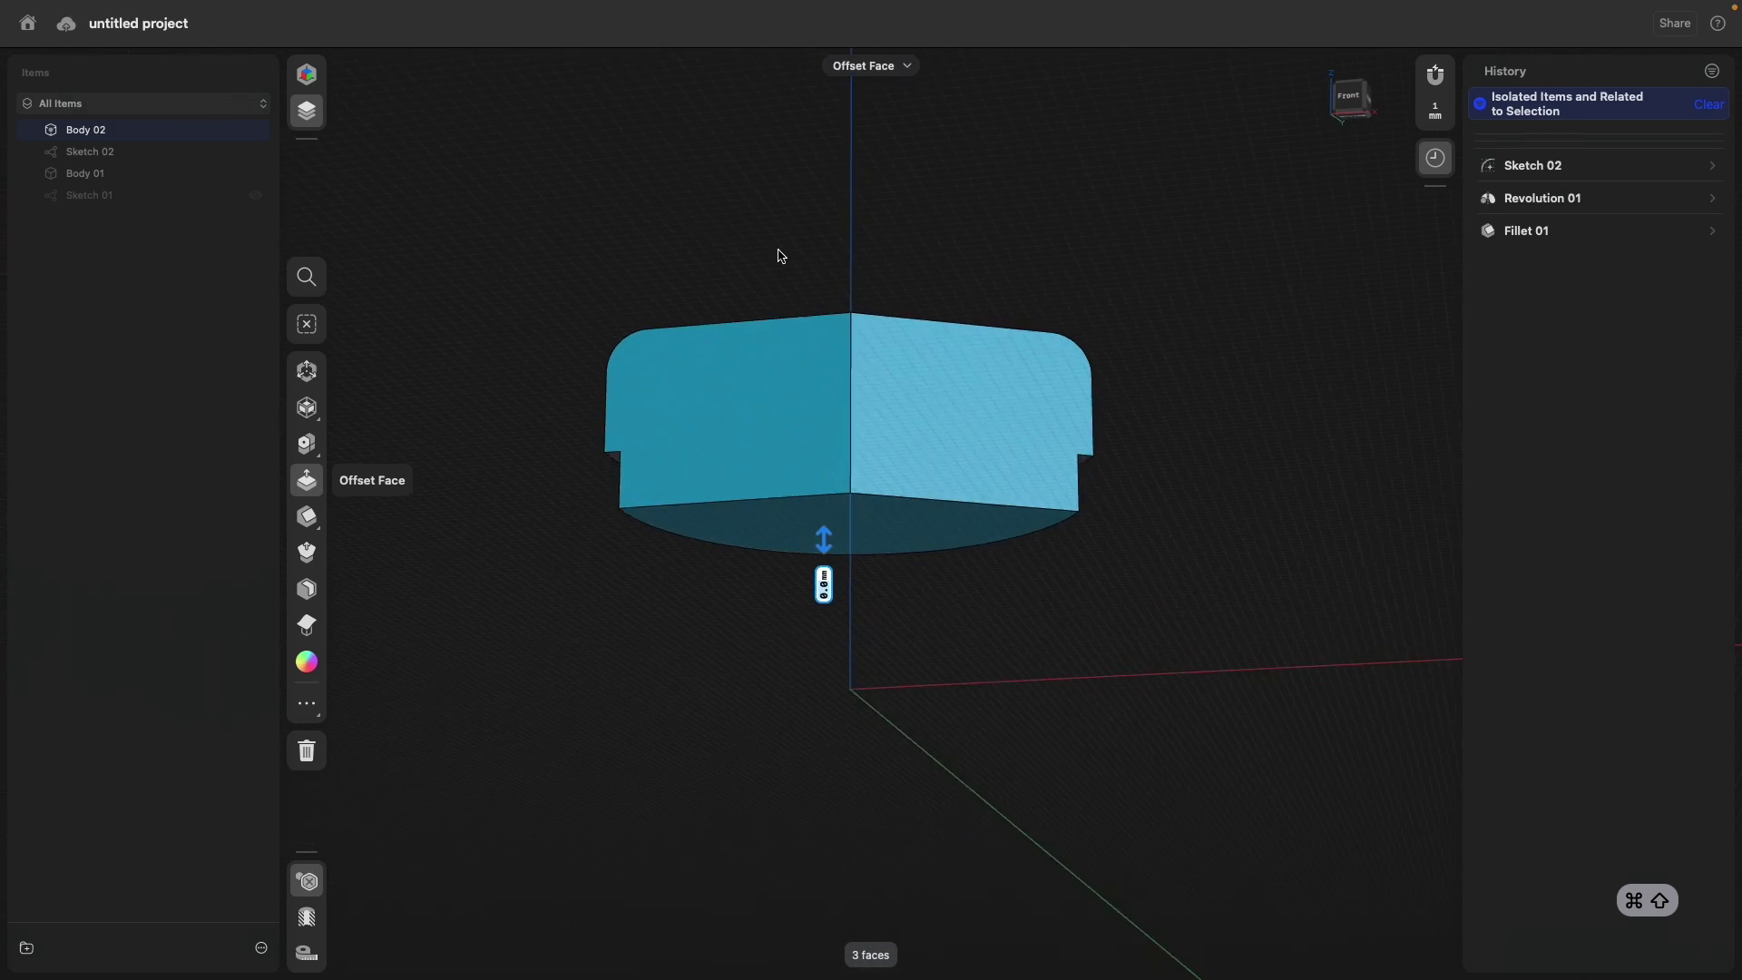
{"action": "left_click", "coordinate": [305, 589]}
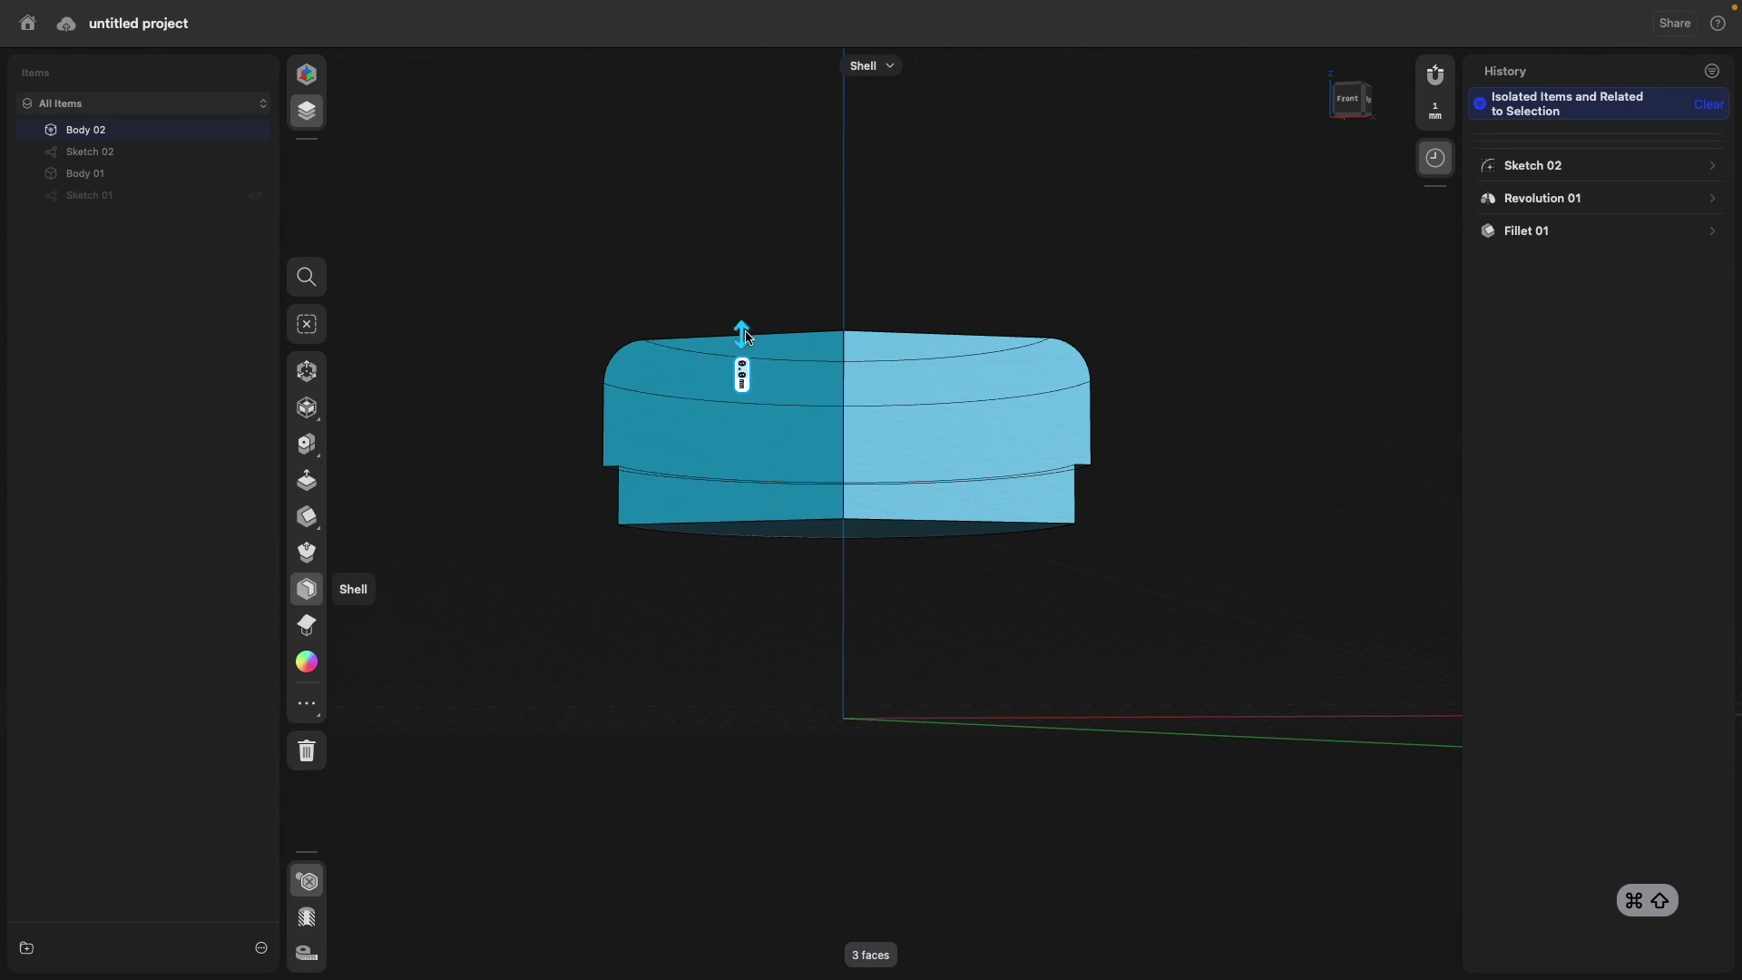
{"action": "left_click_drag", "start_coordinate": [747, 335], "coordinate": [749, 352]}
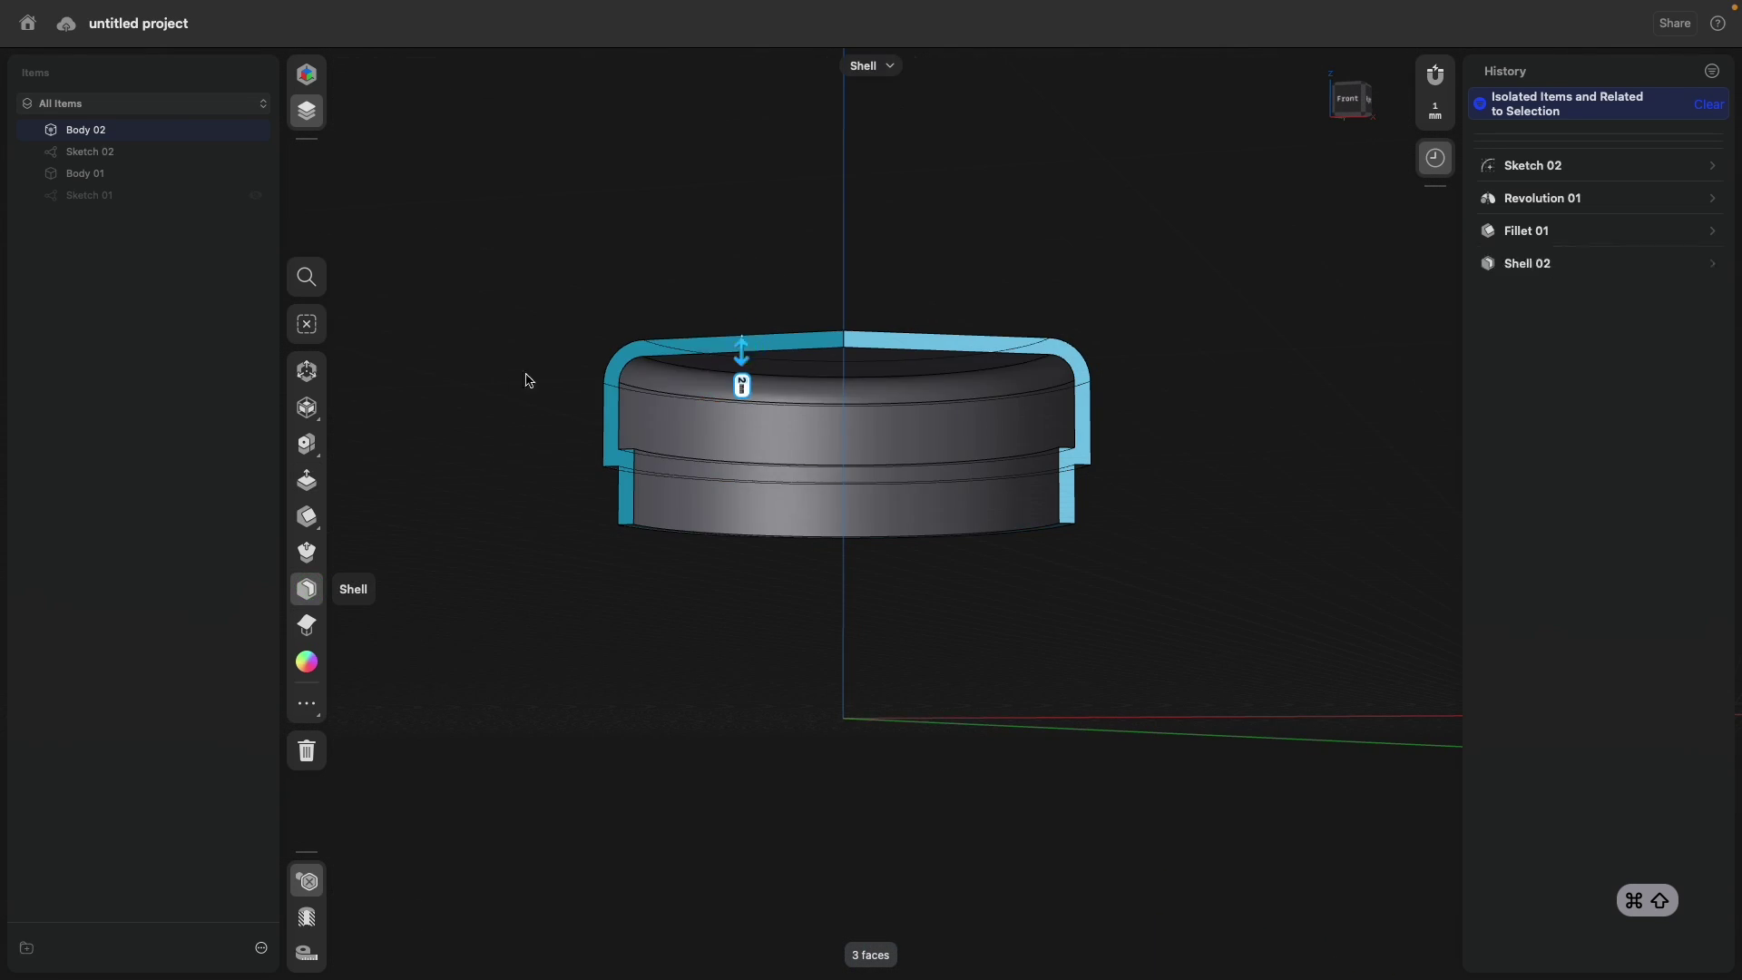
{"action": "left_click", "coordinate": [498, 370]}
{"action": "left_click", "coordinate": [308, 881]}
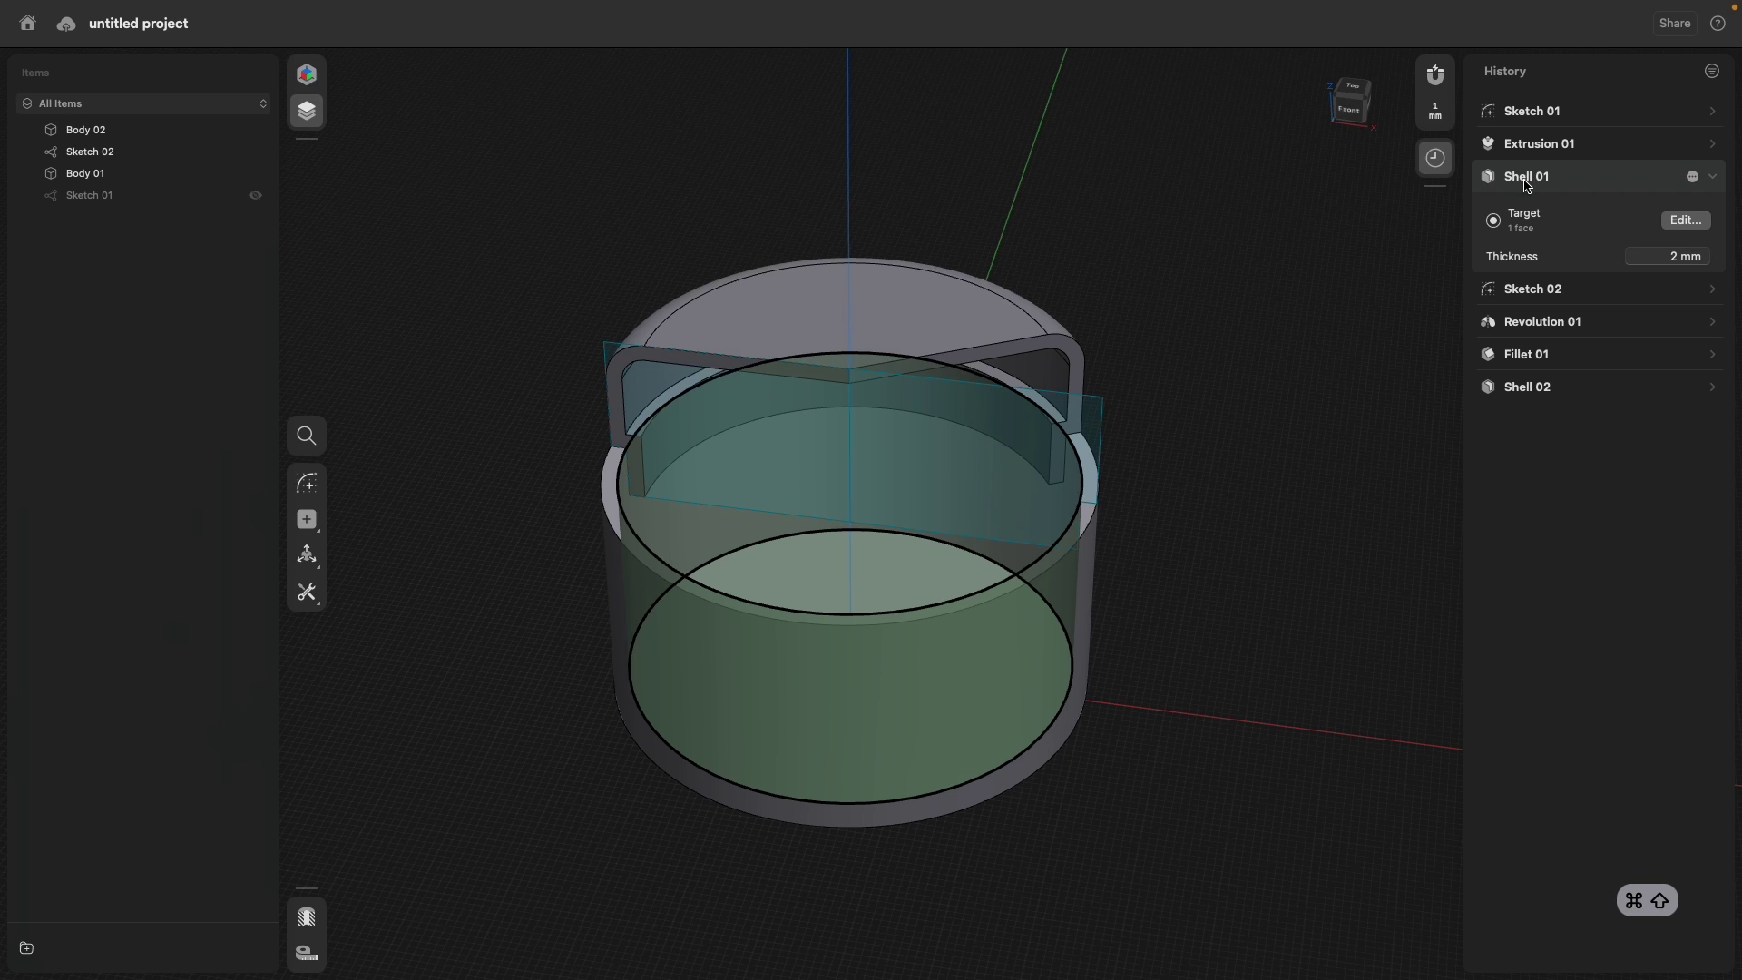
Change the Shell 01 thickness to 5 mm in History.
{"action": "left_click", "coordinate": [1674, 257]}
{"action": "left_click", "coordinate": [1695, 255]}
{"action": "type", "text": "5"}
{"action": "key", "text": "Return"}
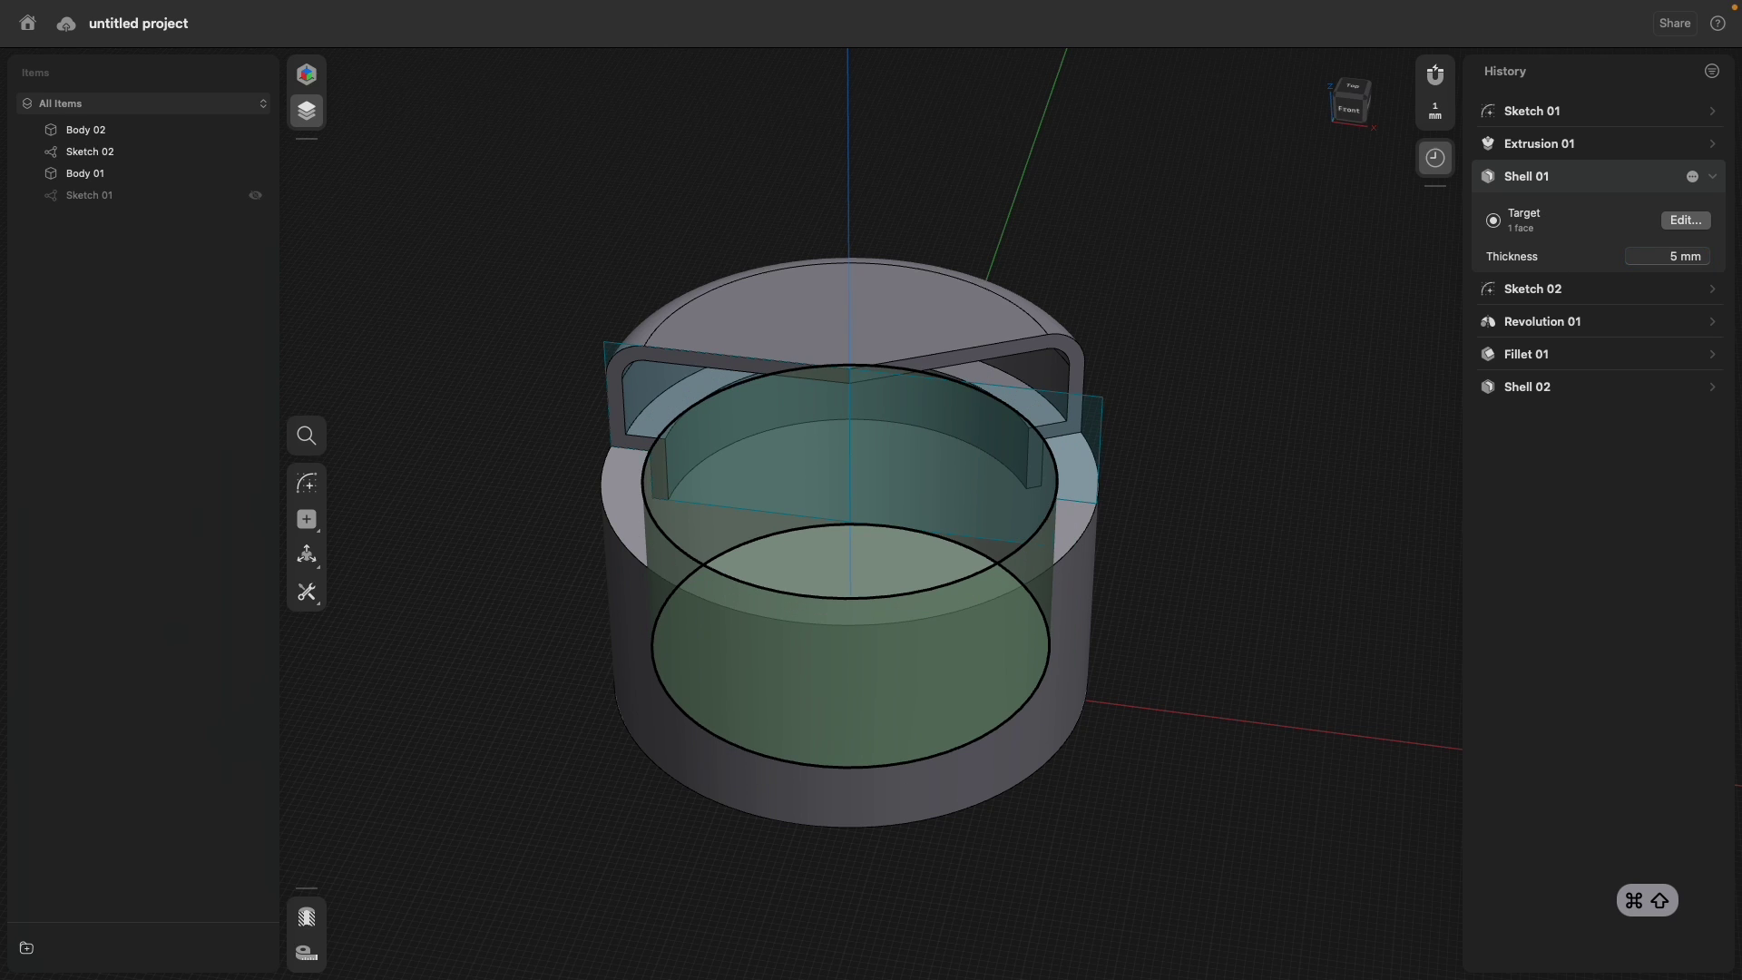
{"action": "left_click", "coordinate": [1265, 350]}
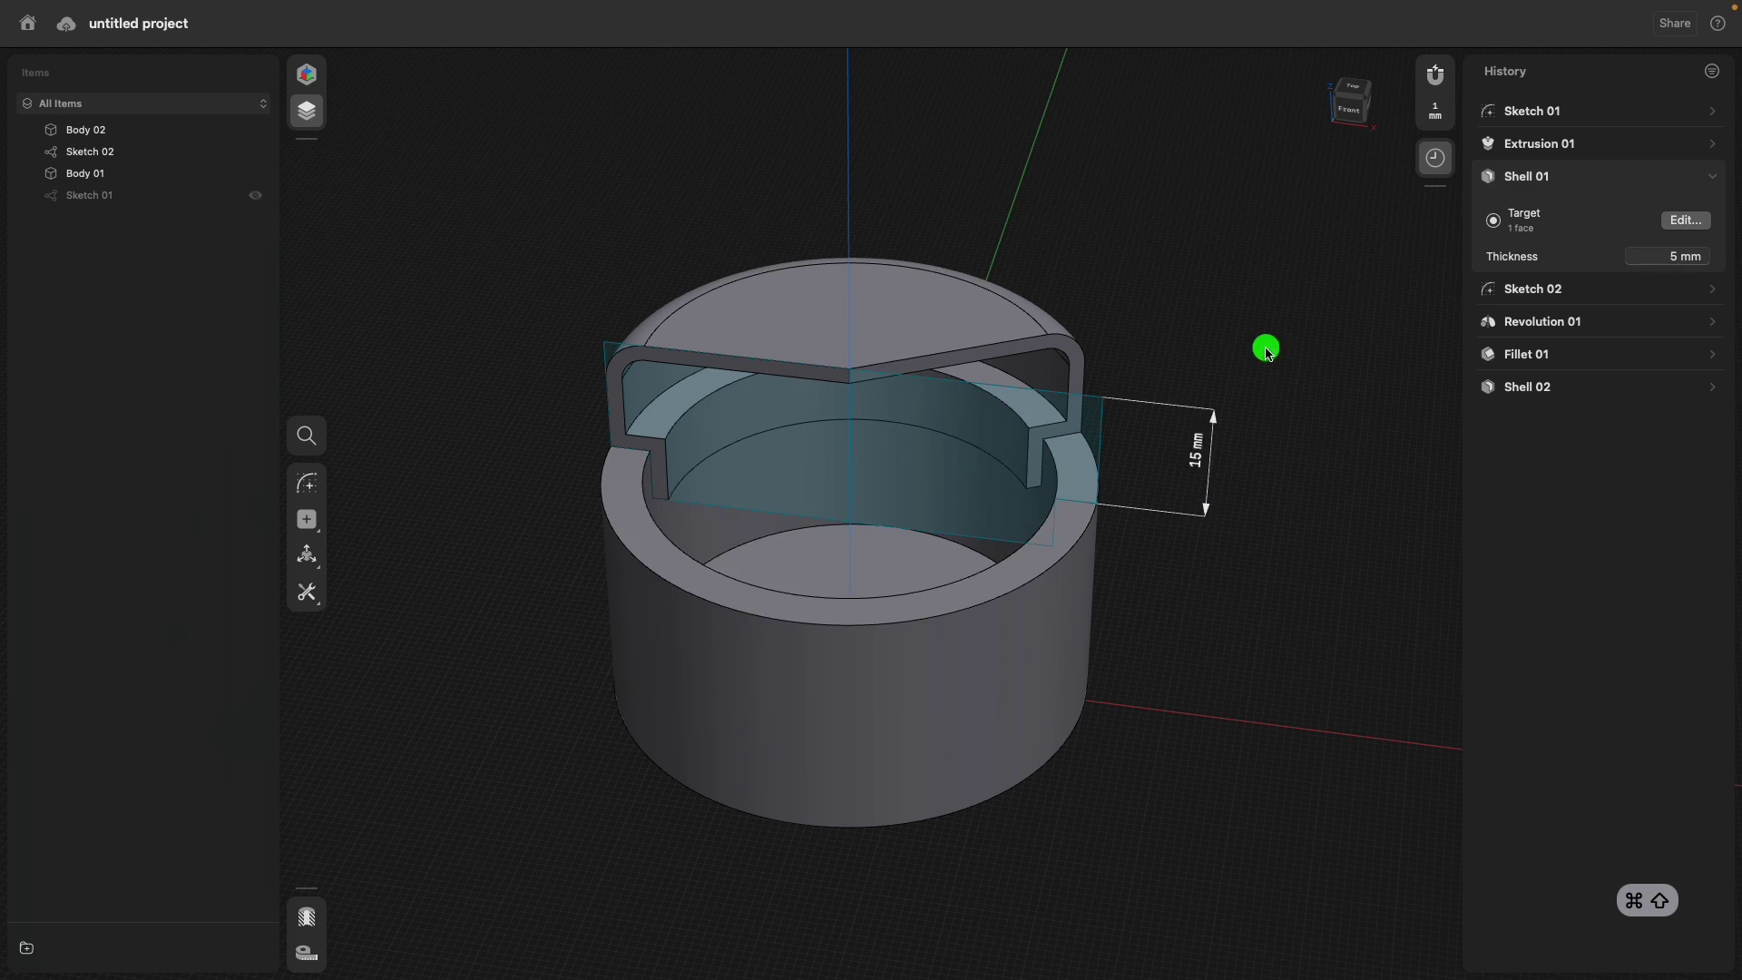
{"action": "right_click_drag", "start_coordinate": [1265, 351], "coordinate": [1246, 356]}
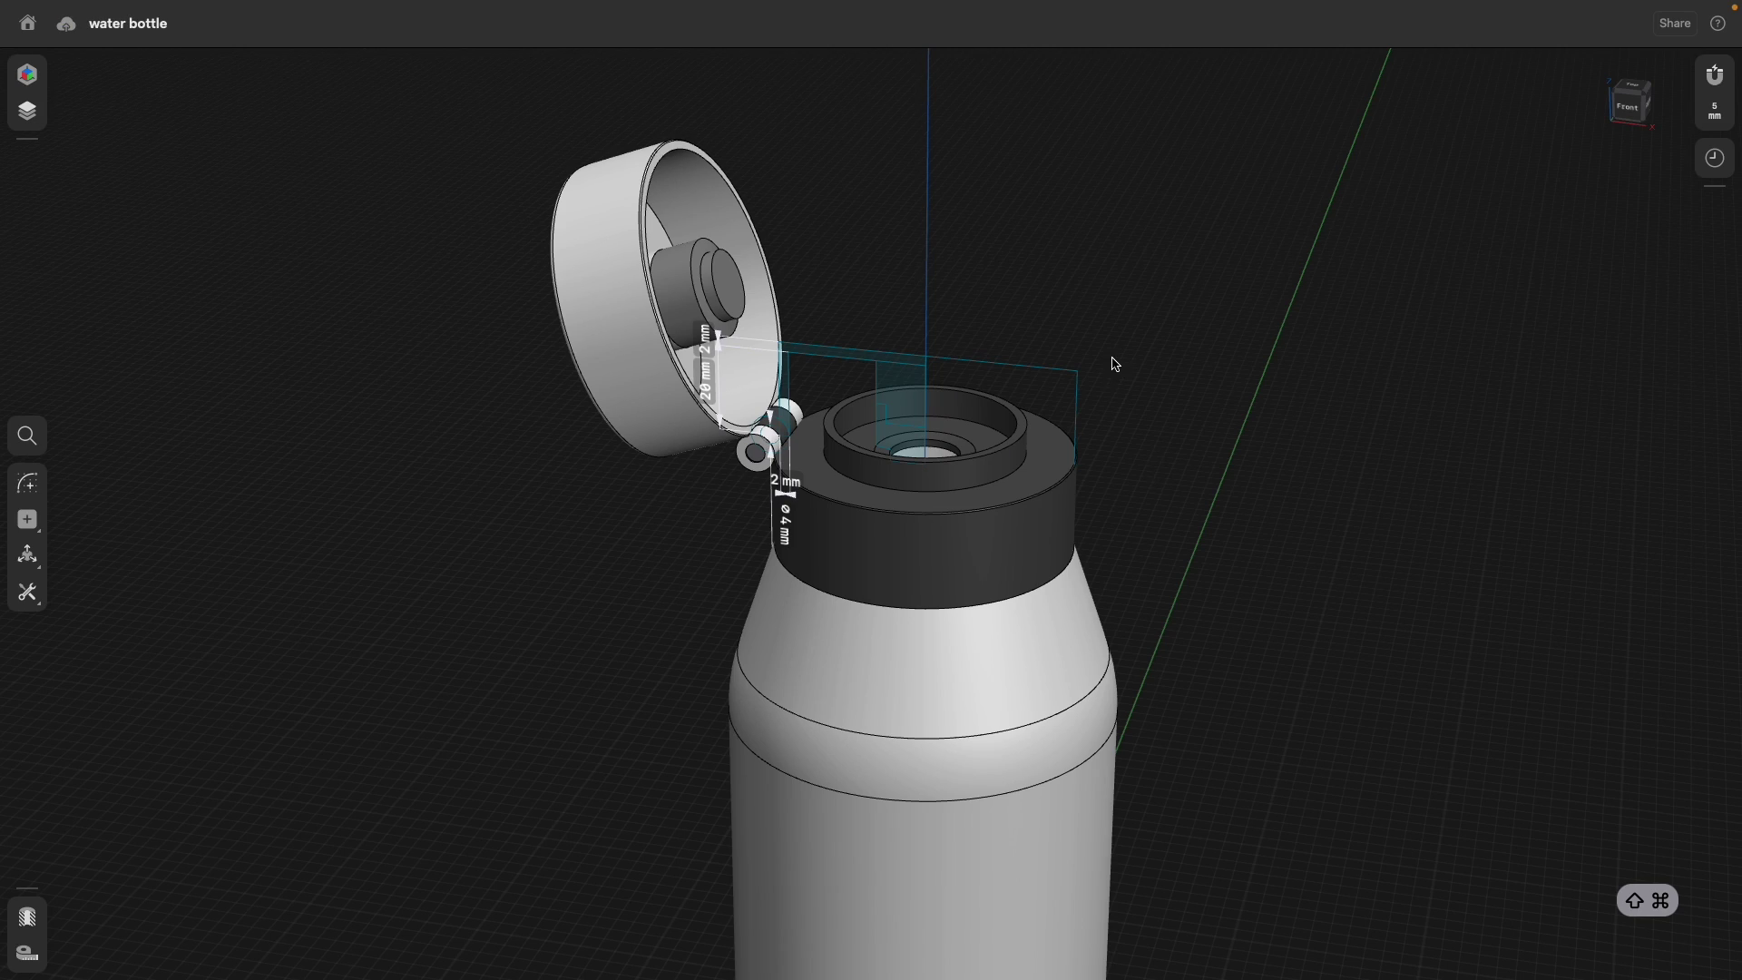
{"action": "mouse_move", "coordinate": [1111, 363]}
{"action": "middle_mouse_down"}
{"action": "mouse_move", "coordinate": [1152, 242]}
{"action": "mouse_move", "coordinate": [1049, 389]}
{"action": "mouse_move", "coordinate": [1156, 362]}
{"action": "mouse_move", "coordinate": [1115, 364]}
{"action": "middle_mouse_up"}
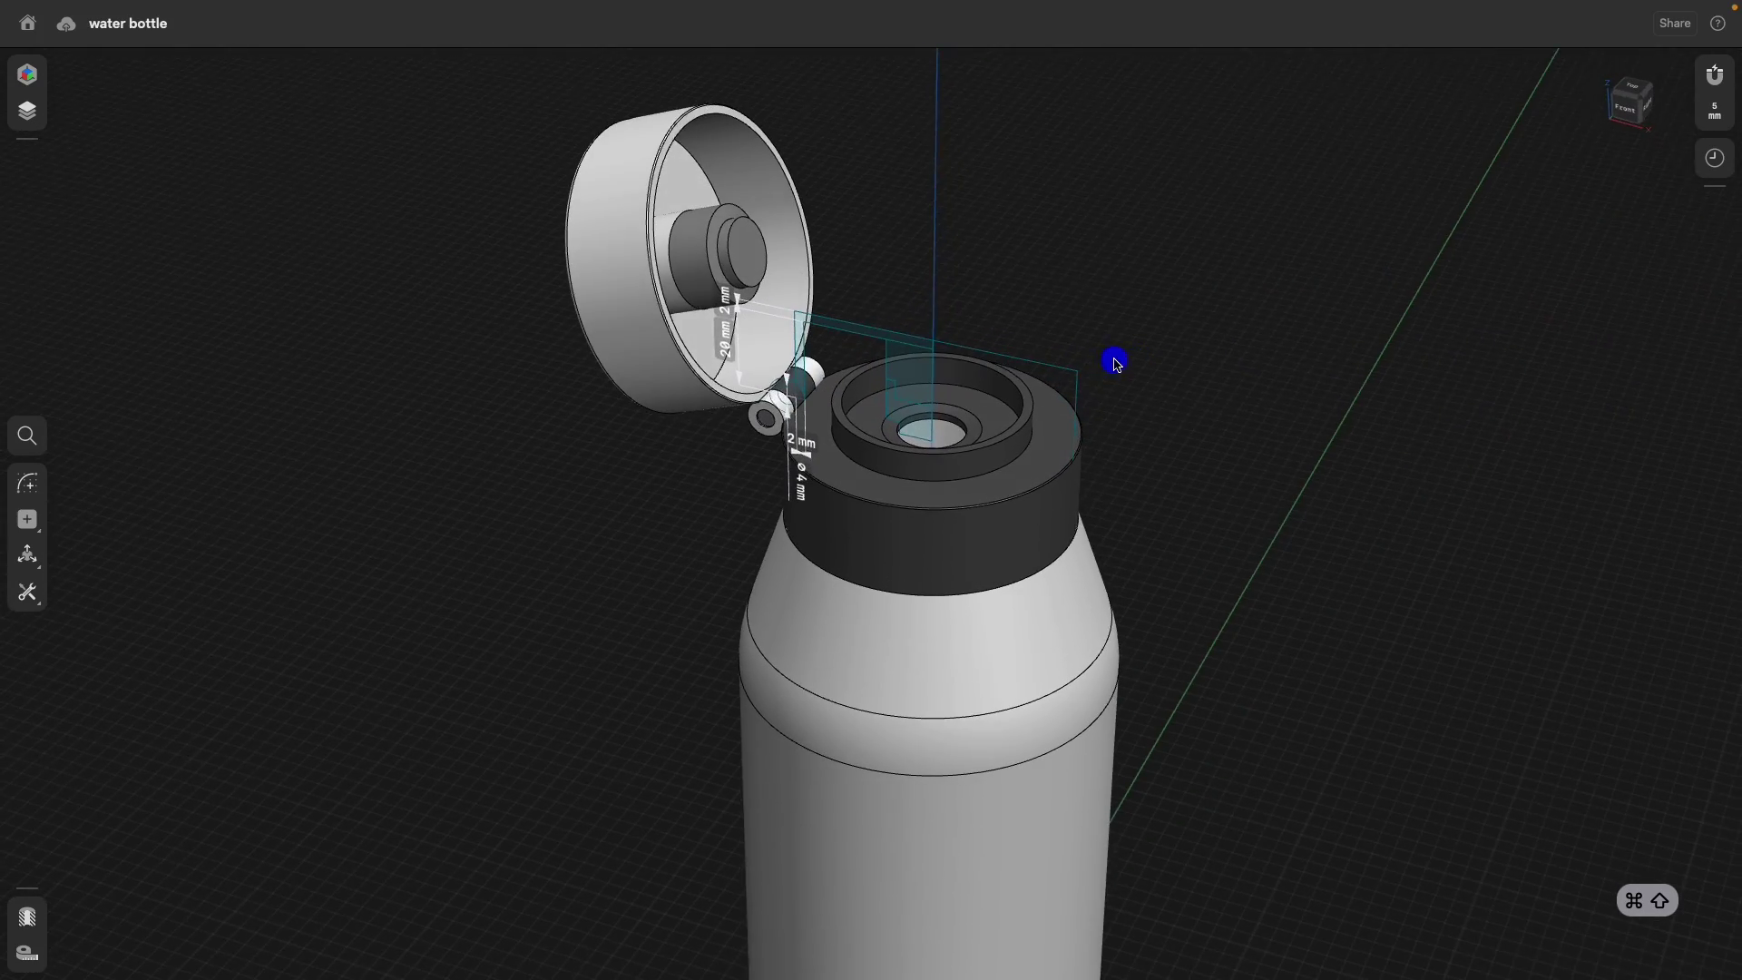
{"action": "left_click", "coordinate": [1625, 108]}
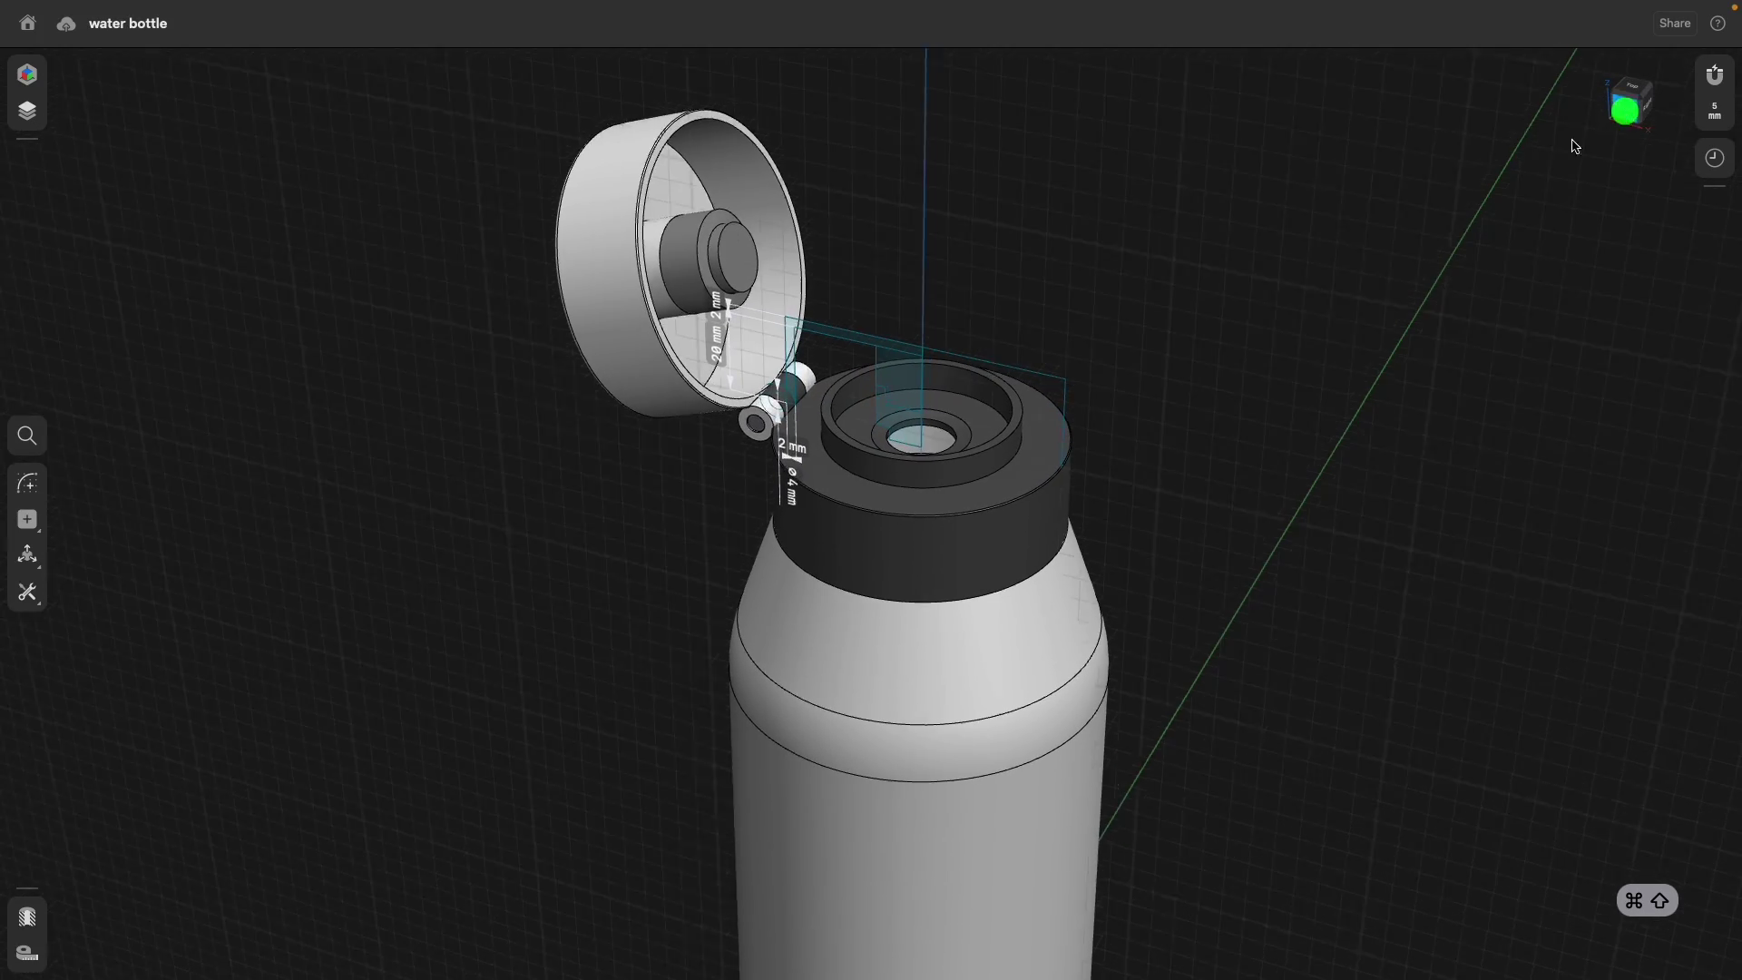
{"action": "middle_click_drag", "start_coordinate": [826, 545], "coordinate": [1022, 395]}
{"action": "scroll", "coordinate": [960, 407], "scroll_direction": "up", "scroll_amount": 3}
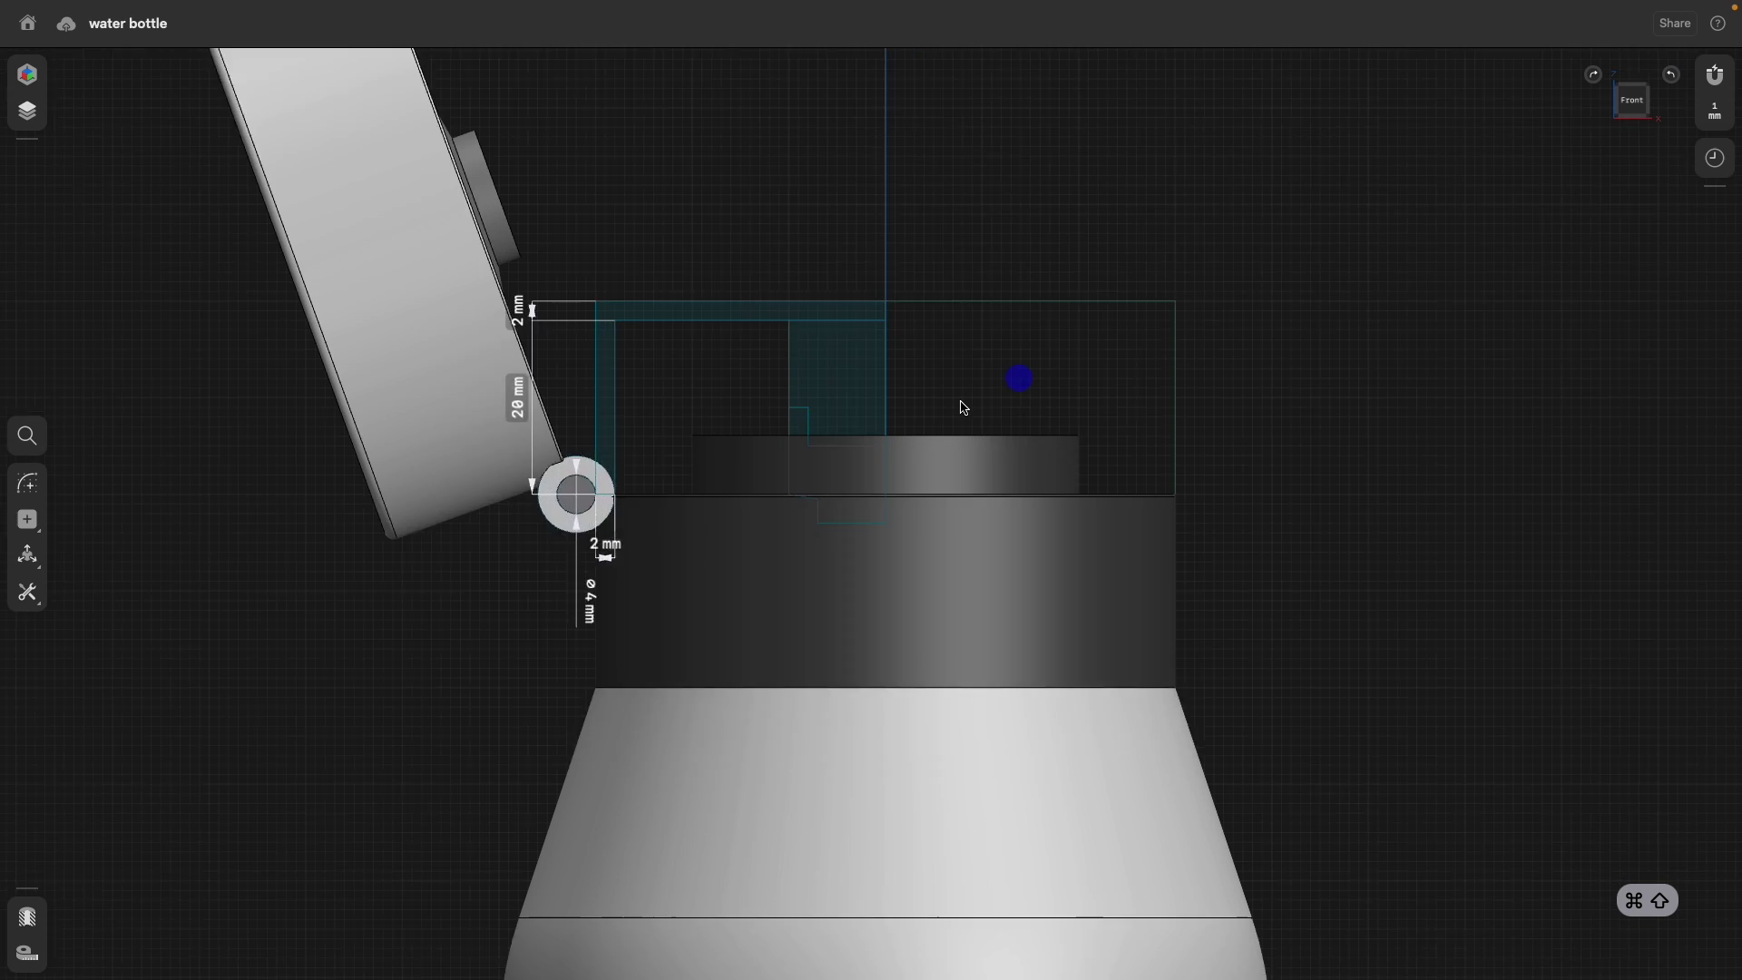
{"action": "scroll", "coordinate": [962, 407], "scroll_direction": "up", "scroll_amount": 2}
{"action": "left_click", "coordinate": [483, 266]}
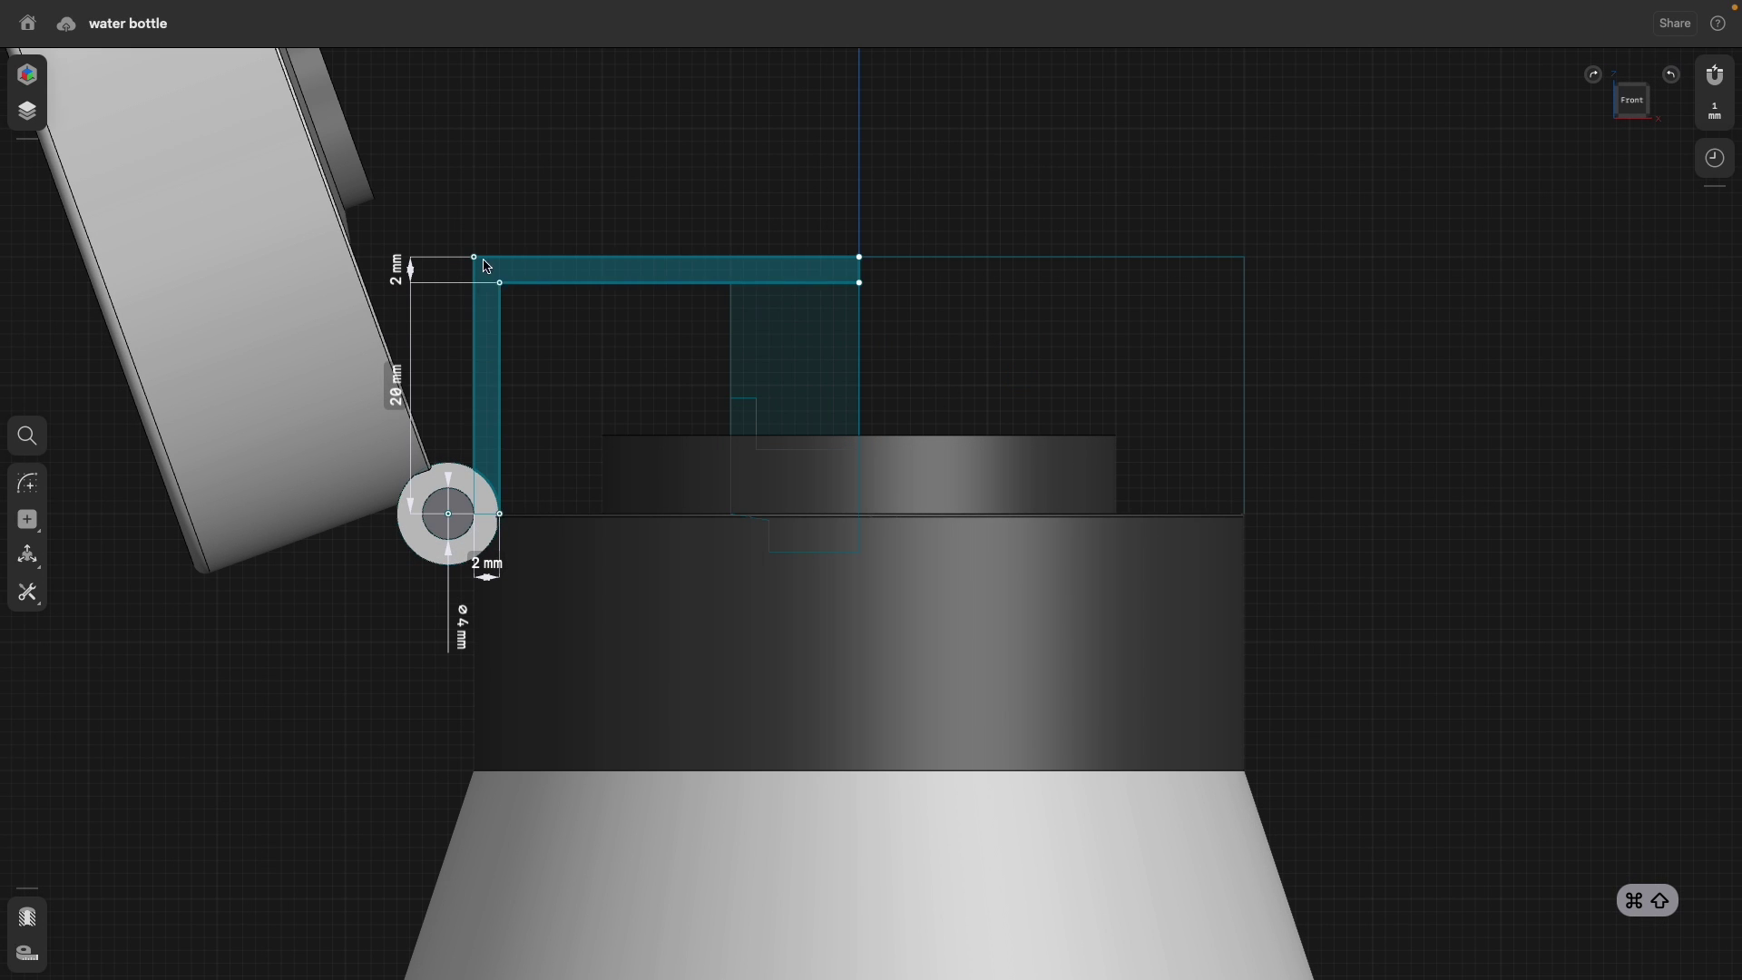
{"action": "mouse_move", "coordinate": [1325, 392]}
{"action": "right_mouse_down"}
{"action": "mouse_move", "coordinate": [1265, 512]}
{"action": "mouse_move", "coordinate": [1228, 501]}
{"action": "right_mouse_up"}
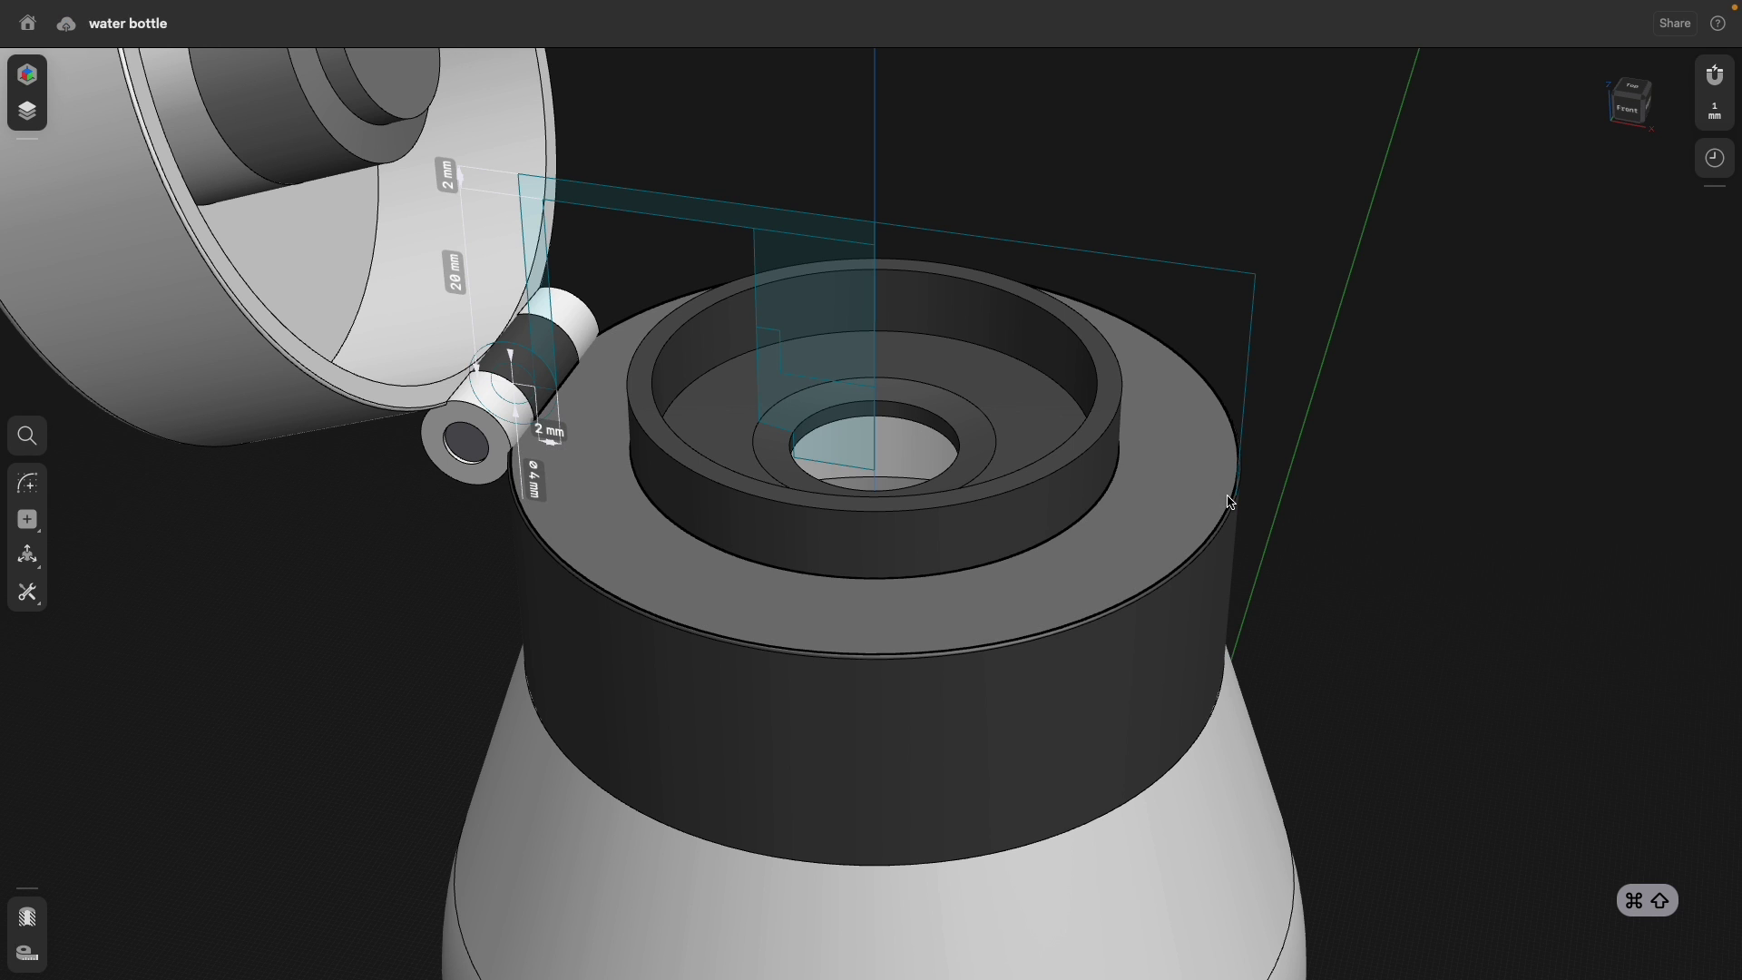
{"action": "scroll", "coordinate": [653, 476], "scroll_direction": "down", "scroll_amount": 5}
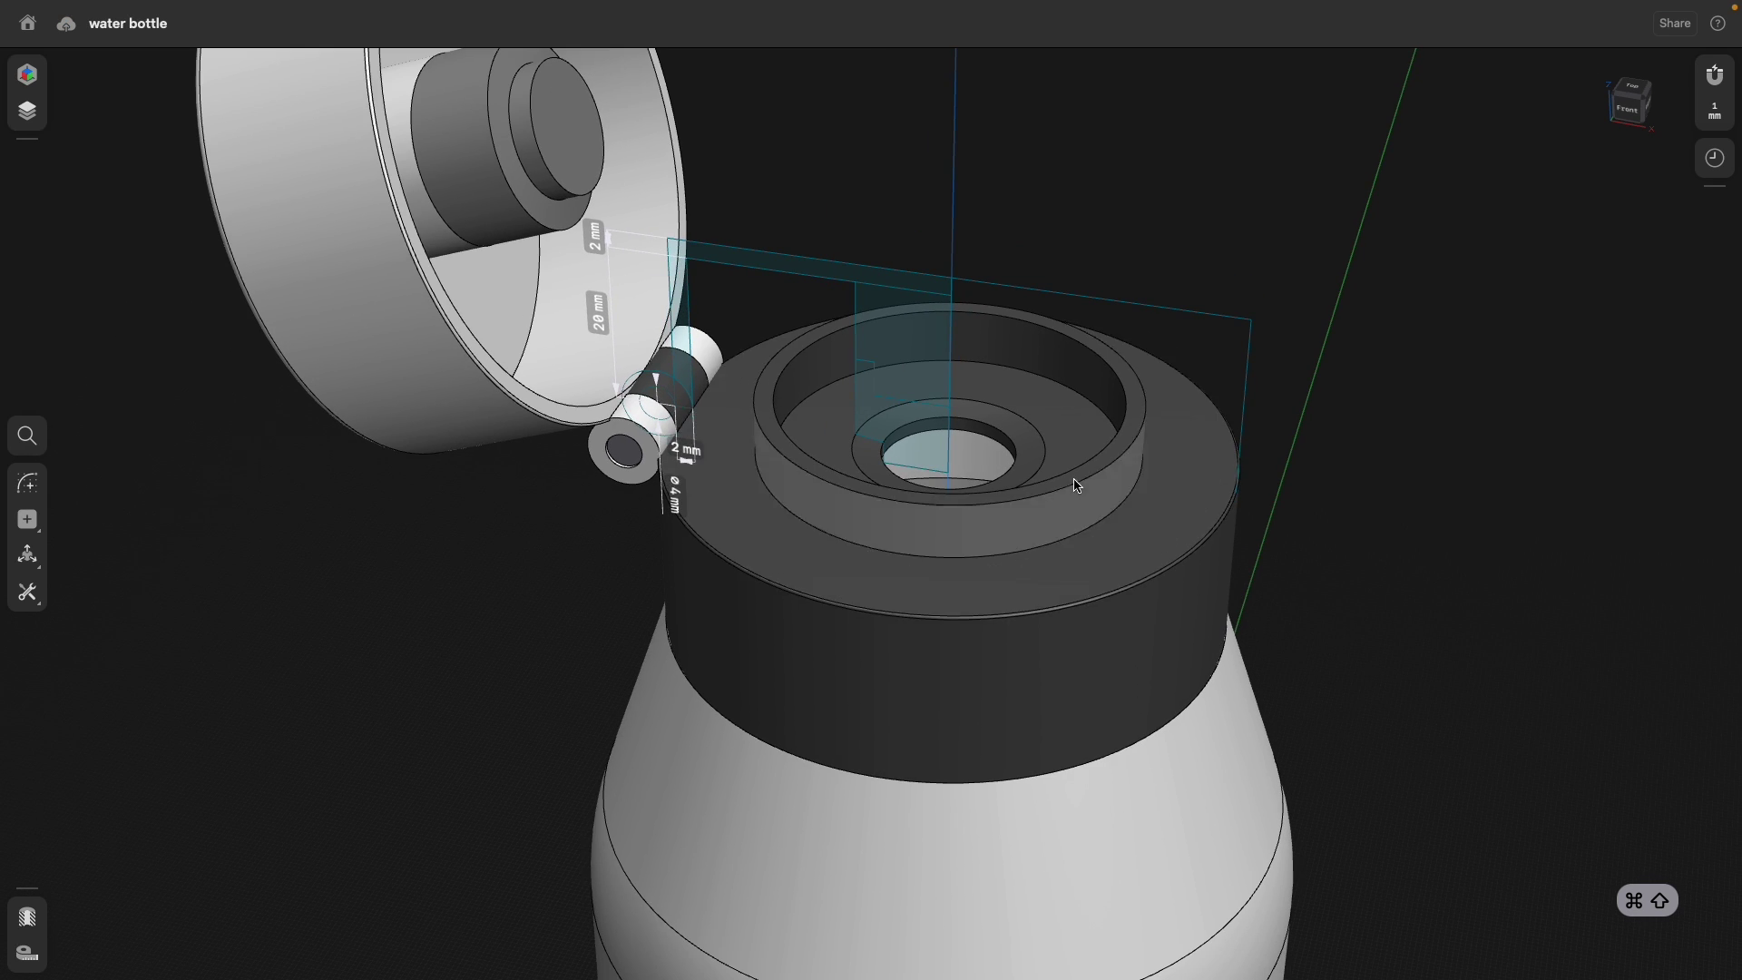
{"action": "scroll", "coordinate": [633, 472], "scroll_direction": "down", "scroll_amount": 2}
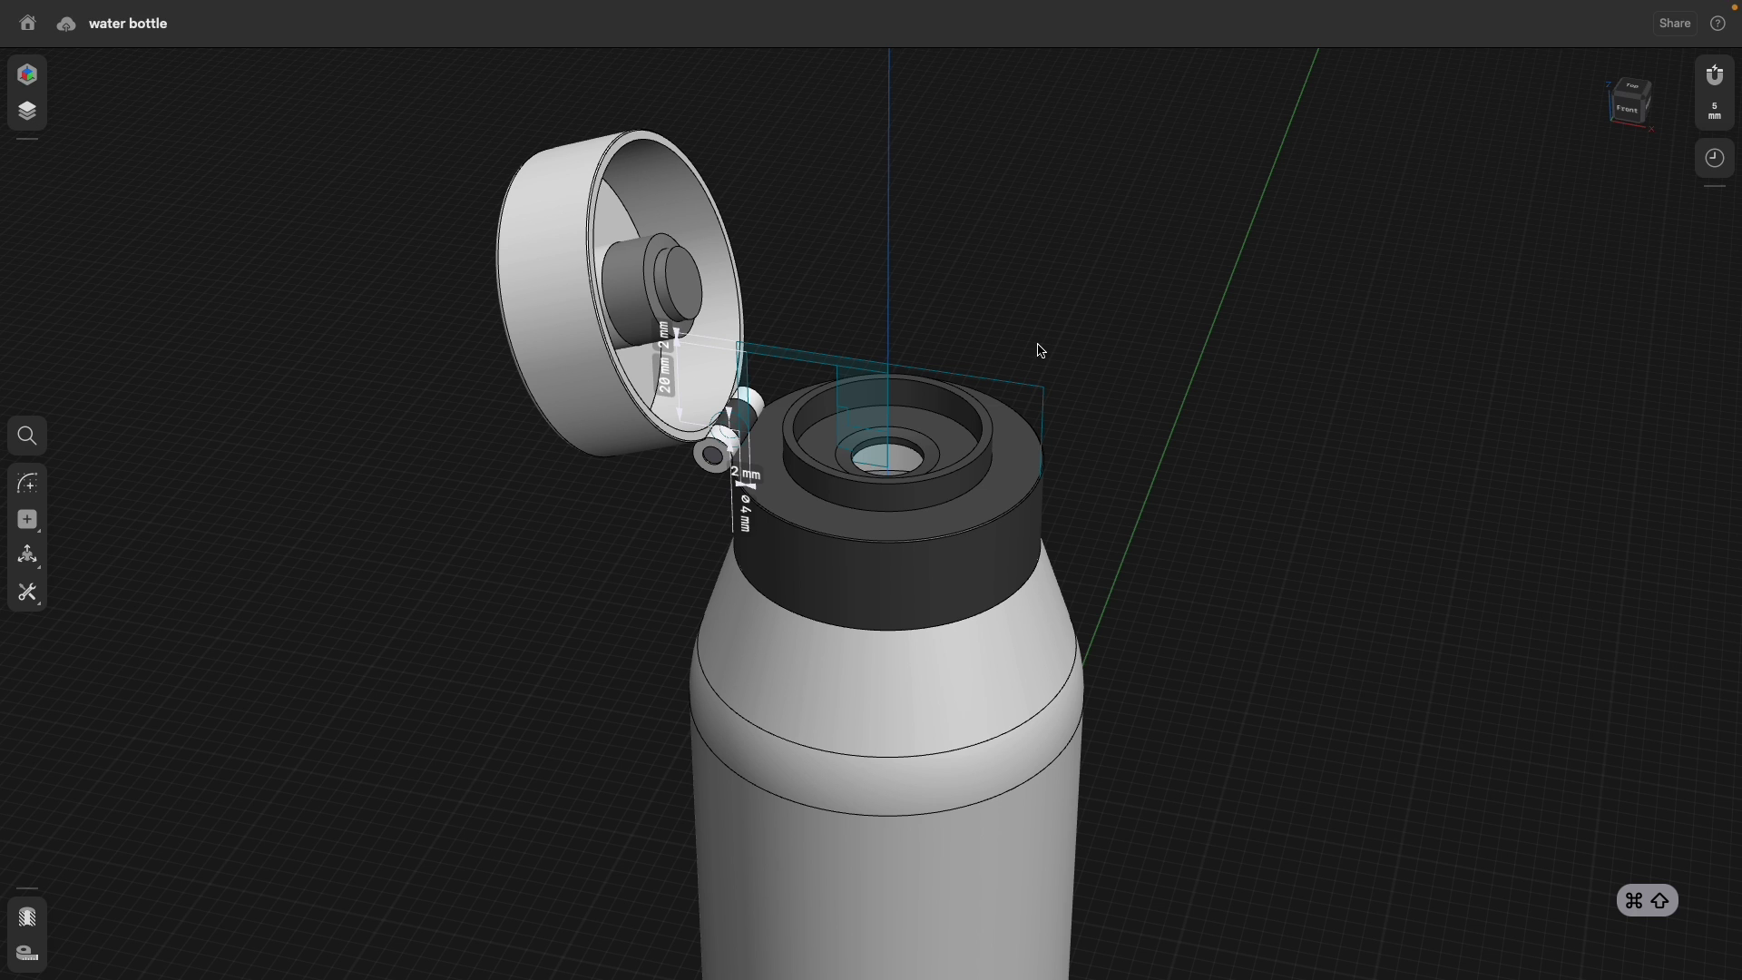
{"action": "left_click", "coordinate": [1713, 157]}
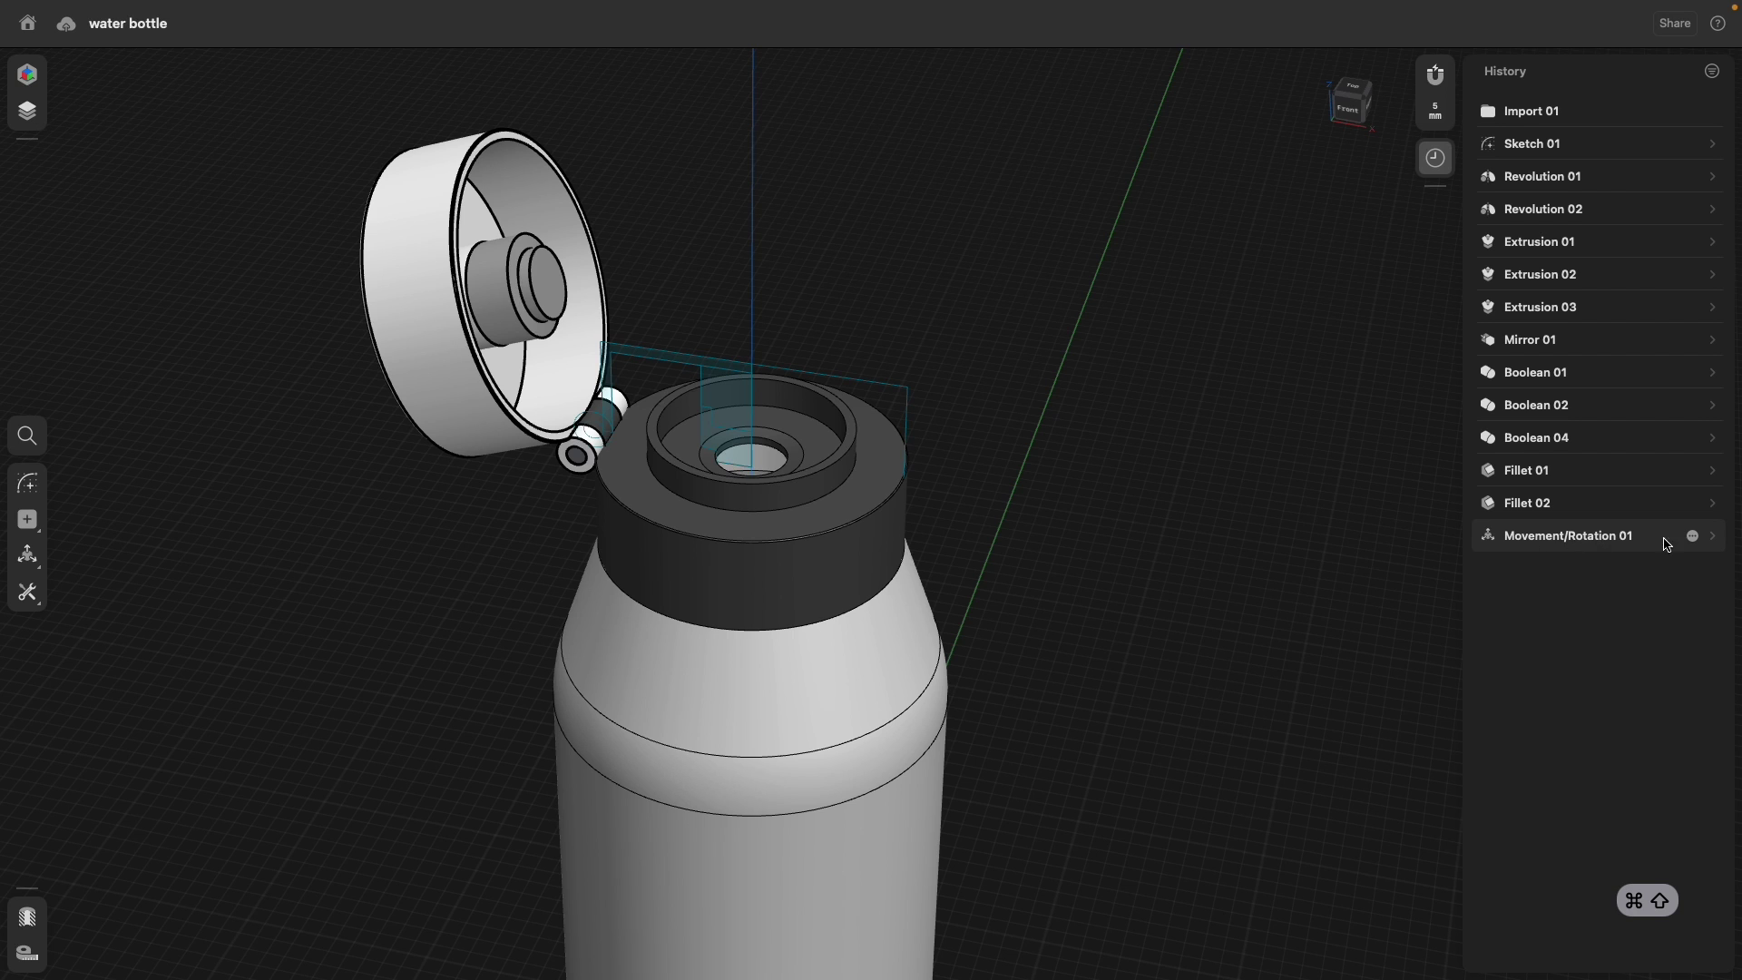
Suppress Movement/Rotation 01 and view the closed cap from the front.
{"action": "right_click", "coordinate": [1579, 538]}
{"action": "left_click", "coordinate": [1609, 573]}
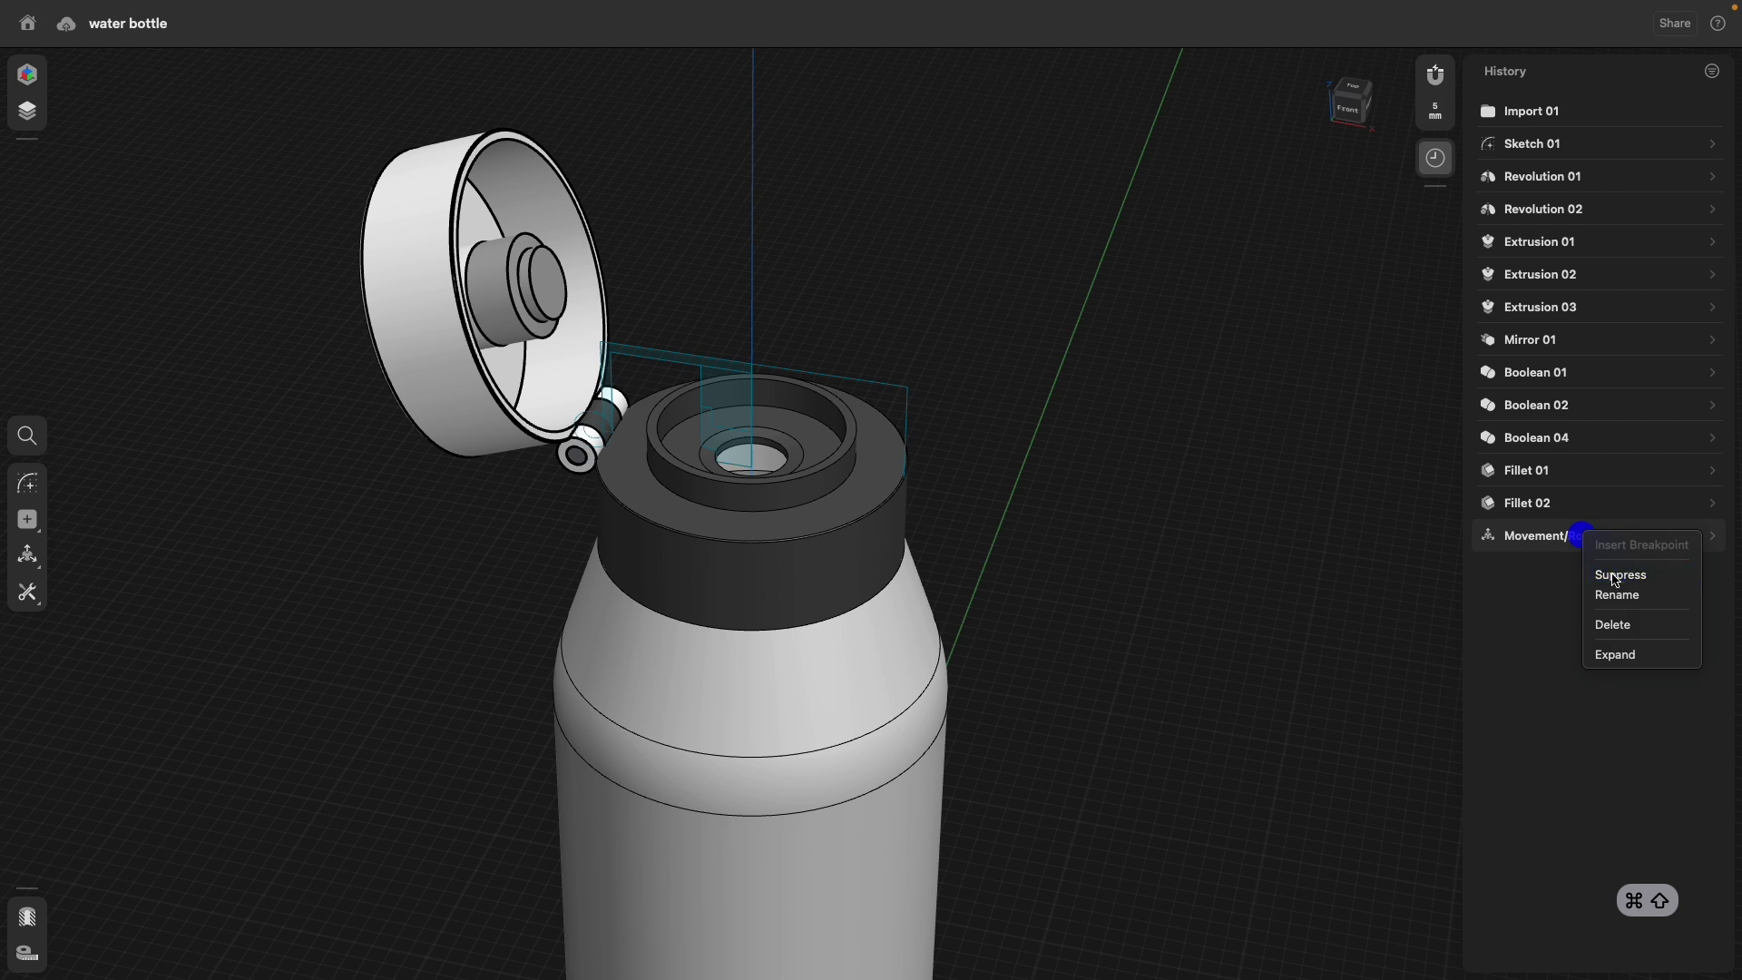
{"action": "mouse_move", "coordinate": [1153, 413]}
{"action": "middle_mouse_down"}
{"action": "mouse_move", "coordinate": [1131, 487]}
{"action": "mouse_move", "coordinate": [1145, 461]}
{"action": "middle_mouse_up"}
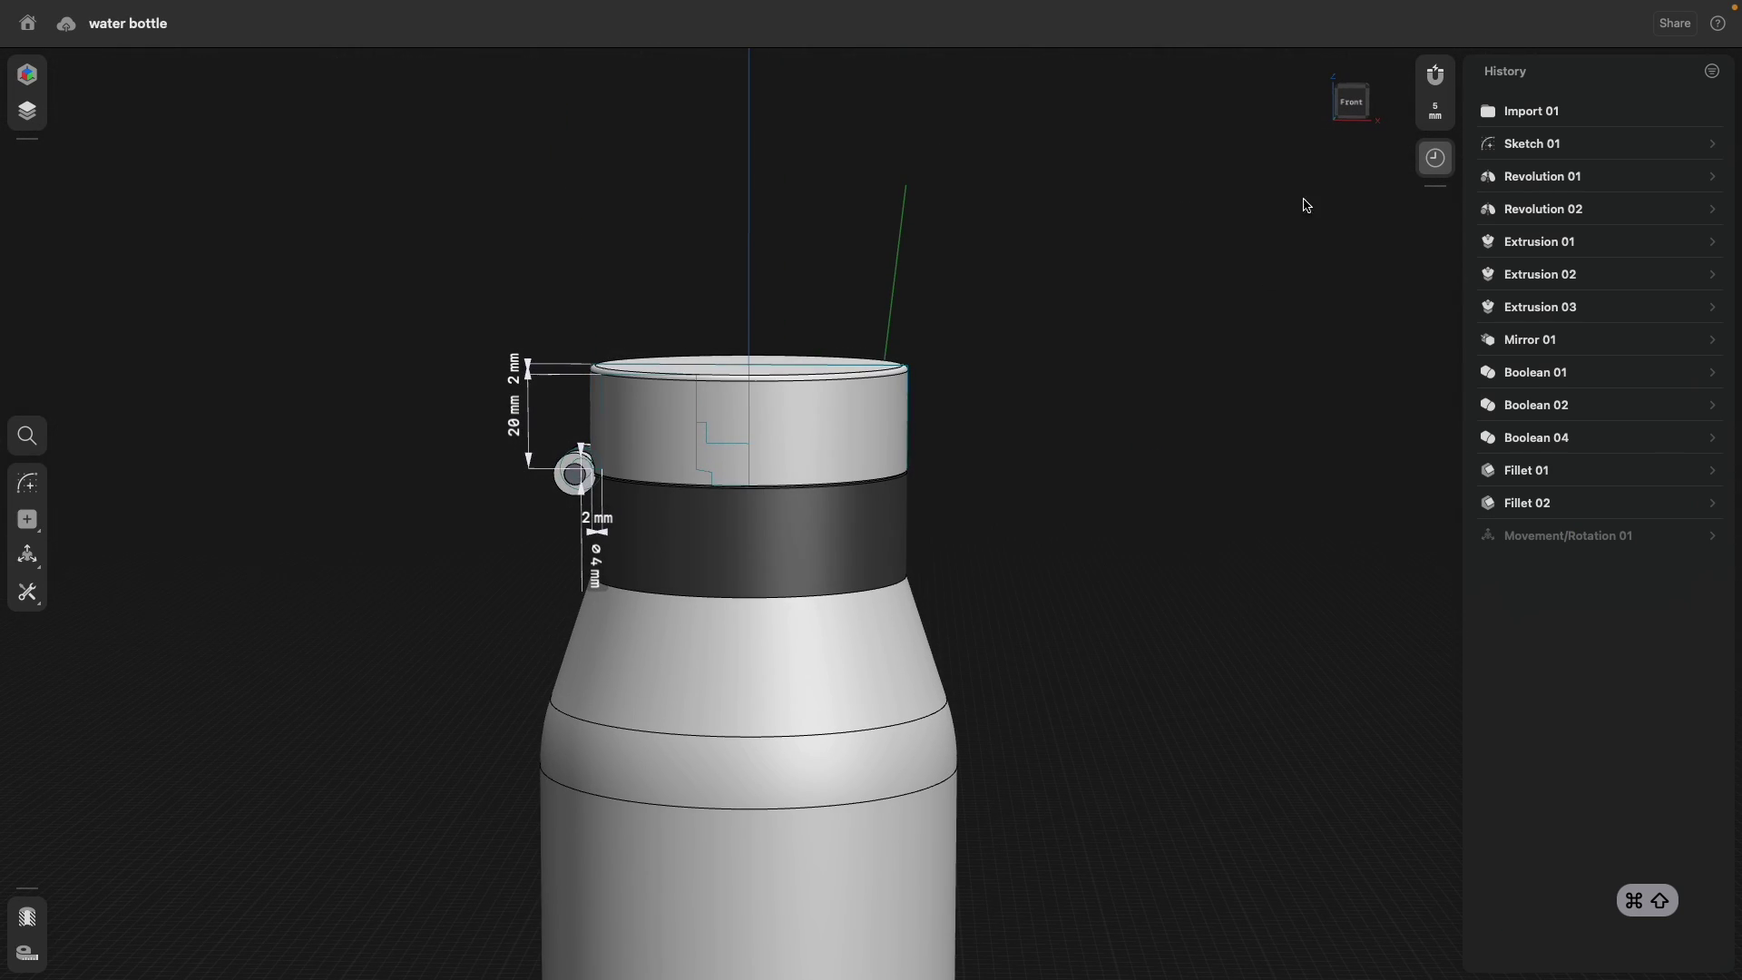
{"action": "left_click", "coordinate": [1351, 103]}
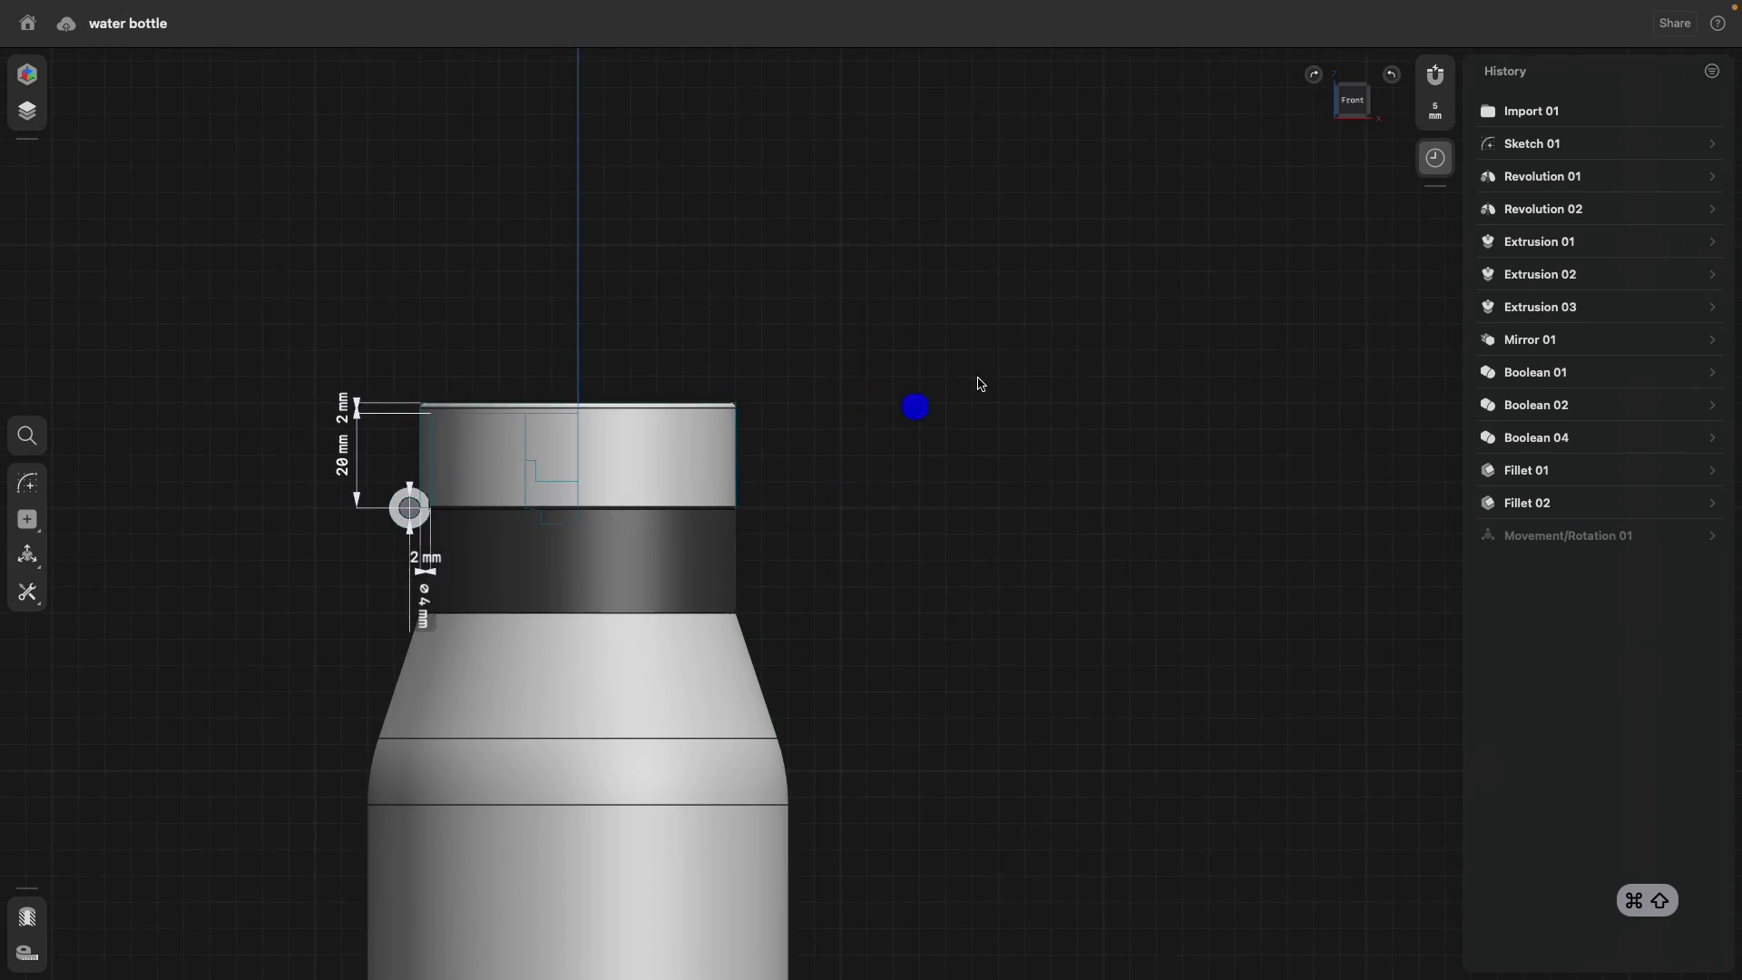
Turn on Section View and frame the cap's L-shaped inner wall.
{"action": "left_click", "coordinate": [34, 922]}
{"action": "scroll", "coordinate": [1141, 283], "scroll_direction": "up", "scroll_amount": 5}
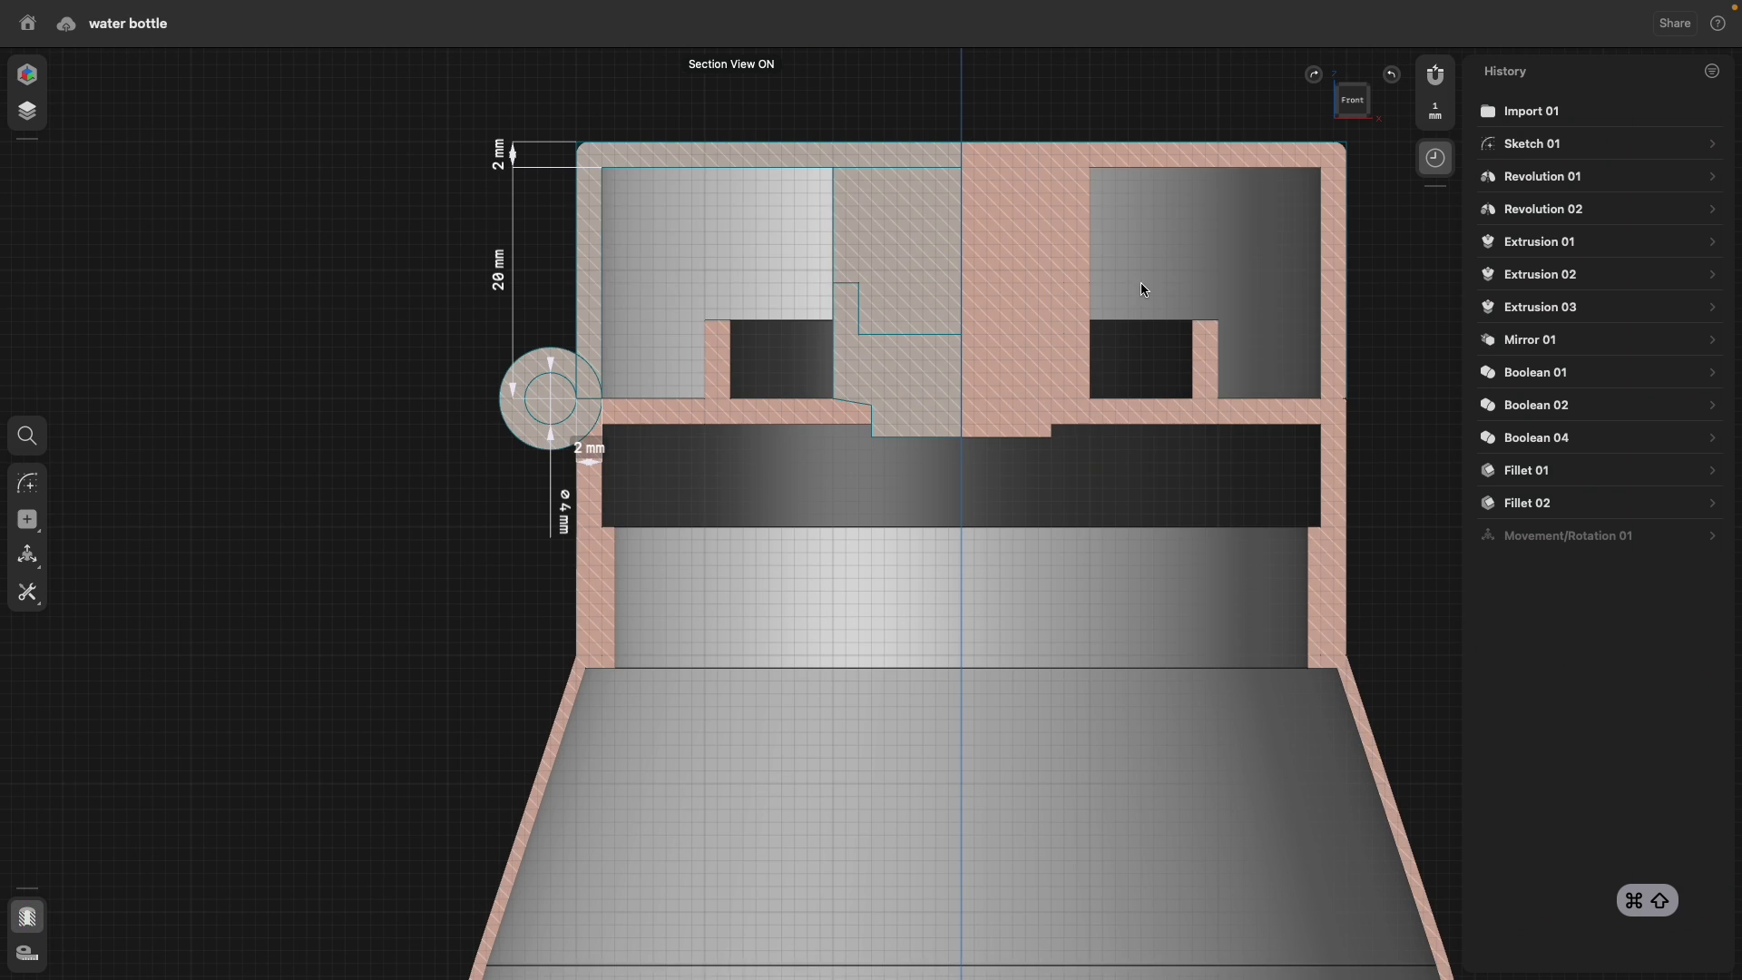
{"action": "middle_click_drag", "start_coordinate": [1052, 363], "coordinate": [922, 415]}
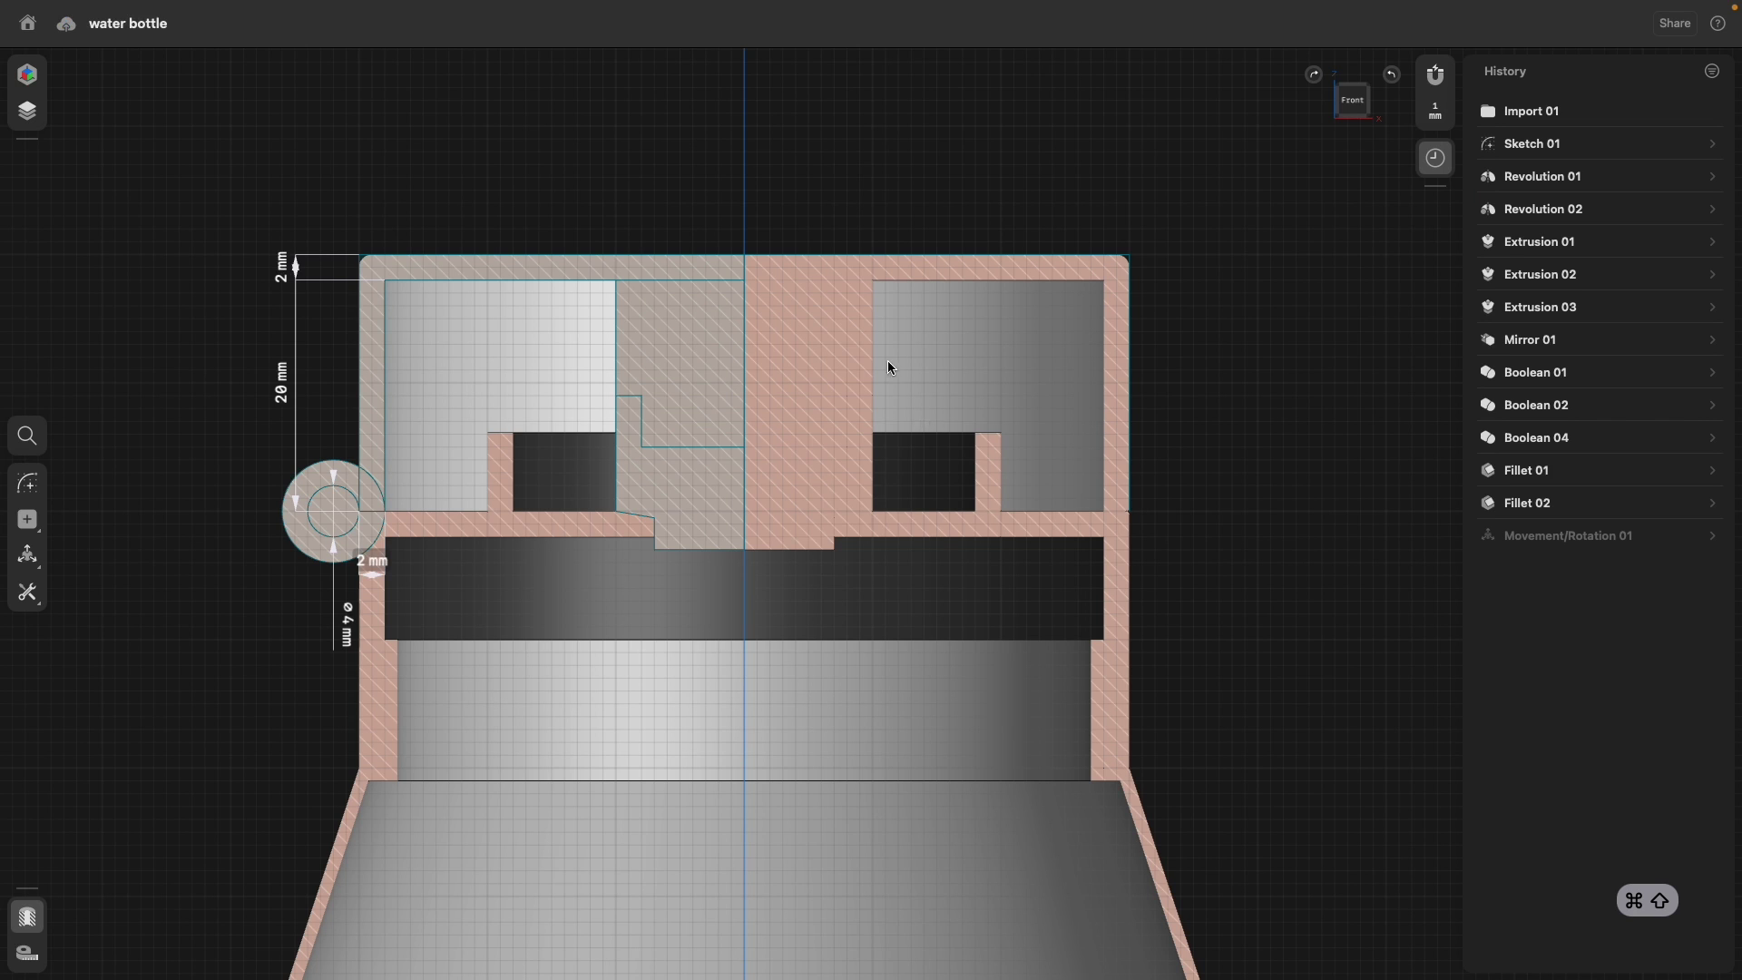
{"action": "left_click", "coordinate": [542, 266]}
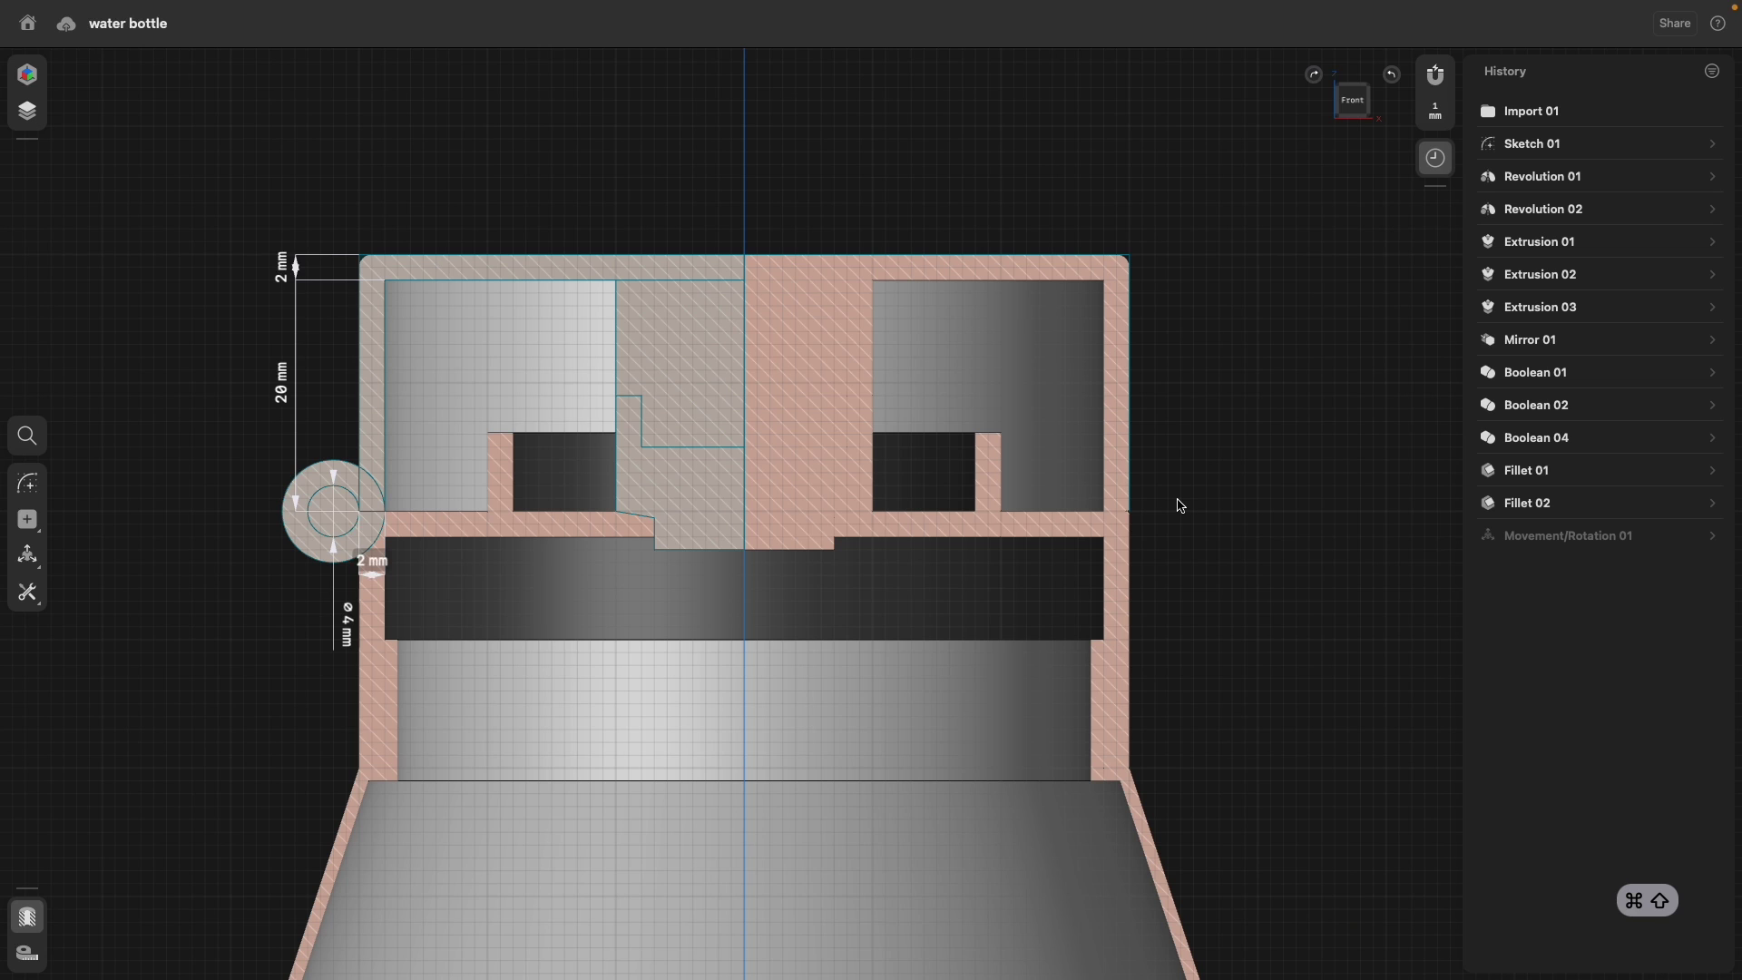
Unsuppress Movement/Rotation 01 and orbit to an angled view of the sectioned bottle.
{"action": "left_click", "coordinate": [1550, 537]}
{"action": "right_click", "coordinate": [1552, 539]}
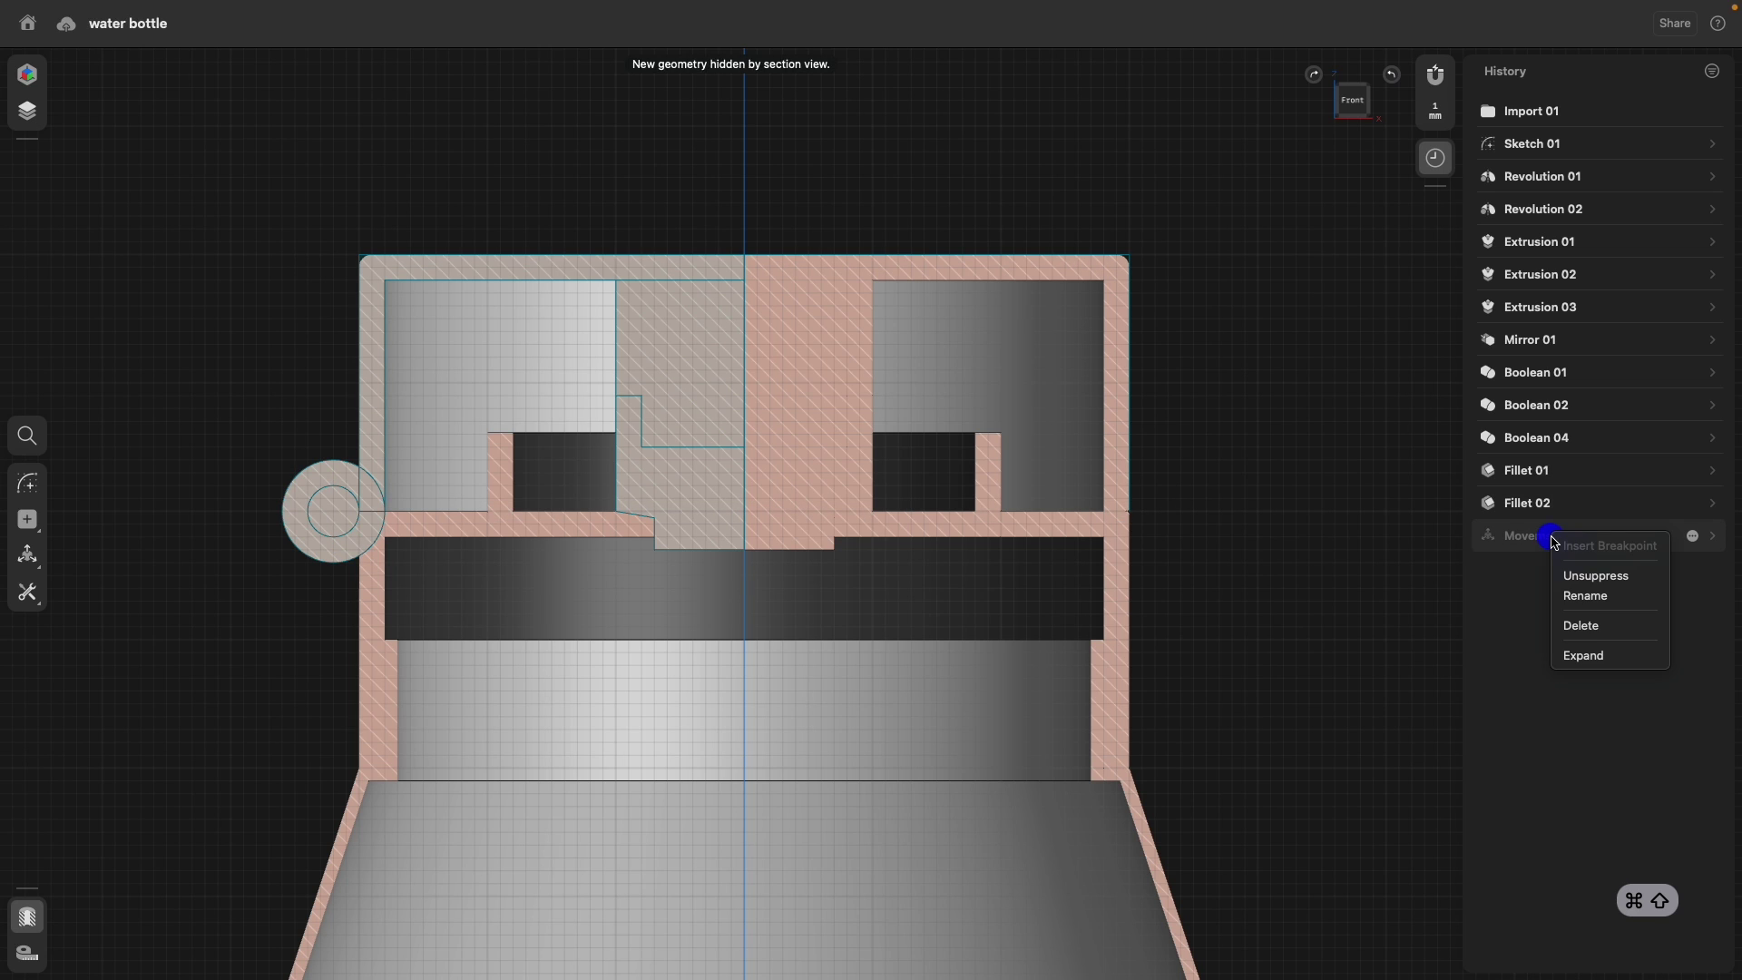
{"action": "left_click", "coordinate": [1572, 576]}
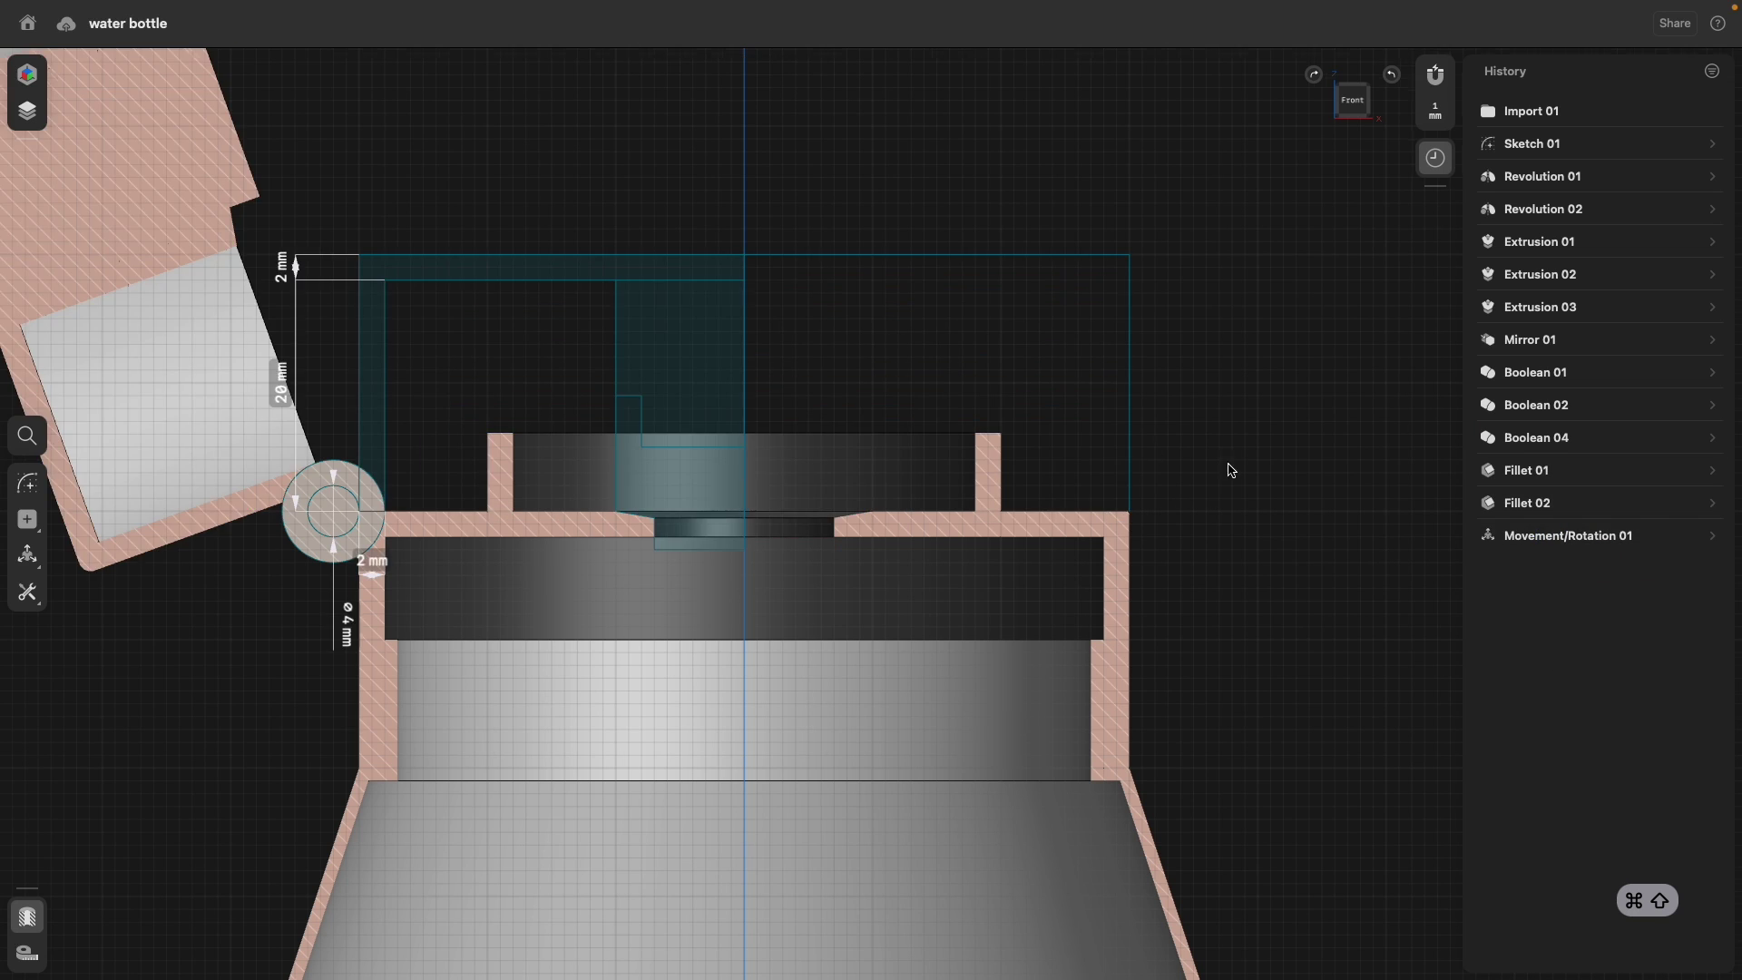
{"action": "scroll", "coordinate": [1229, 469], "scroll_direction": "down", "scroll_amount": 5}
{"action": "mouse_move", "coordinate": [1180, 370]}
{"action": "middle_mouse_down"}
{"action": "mouse_move", "coordinate": [1154, 295]}
{"action": "mouse_move", "coordinate": [1119, 338]}
{"action": "middle_mouse_up"}
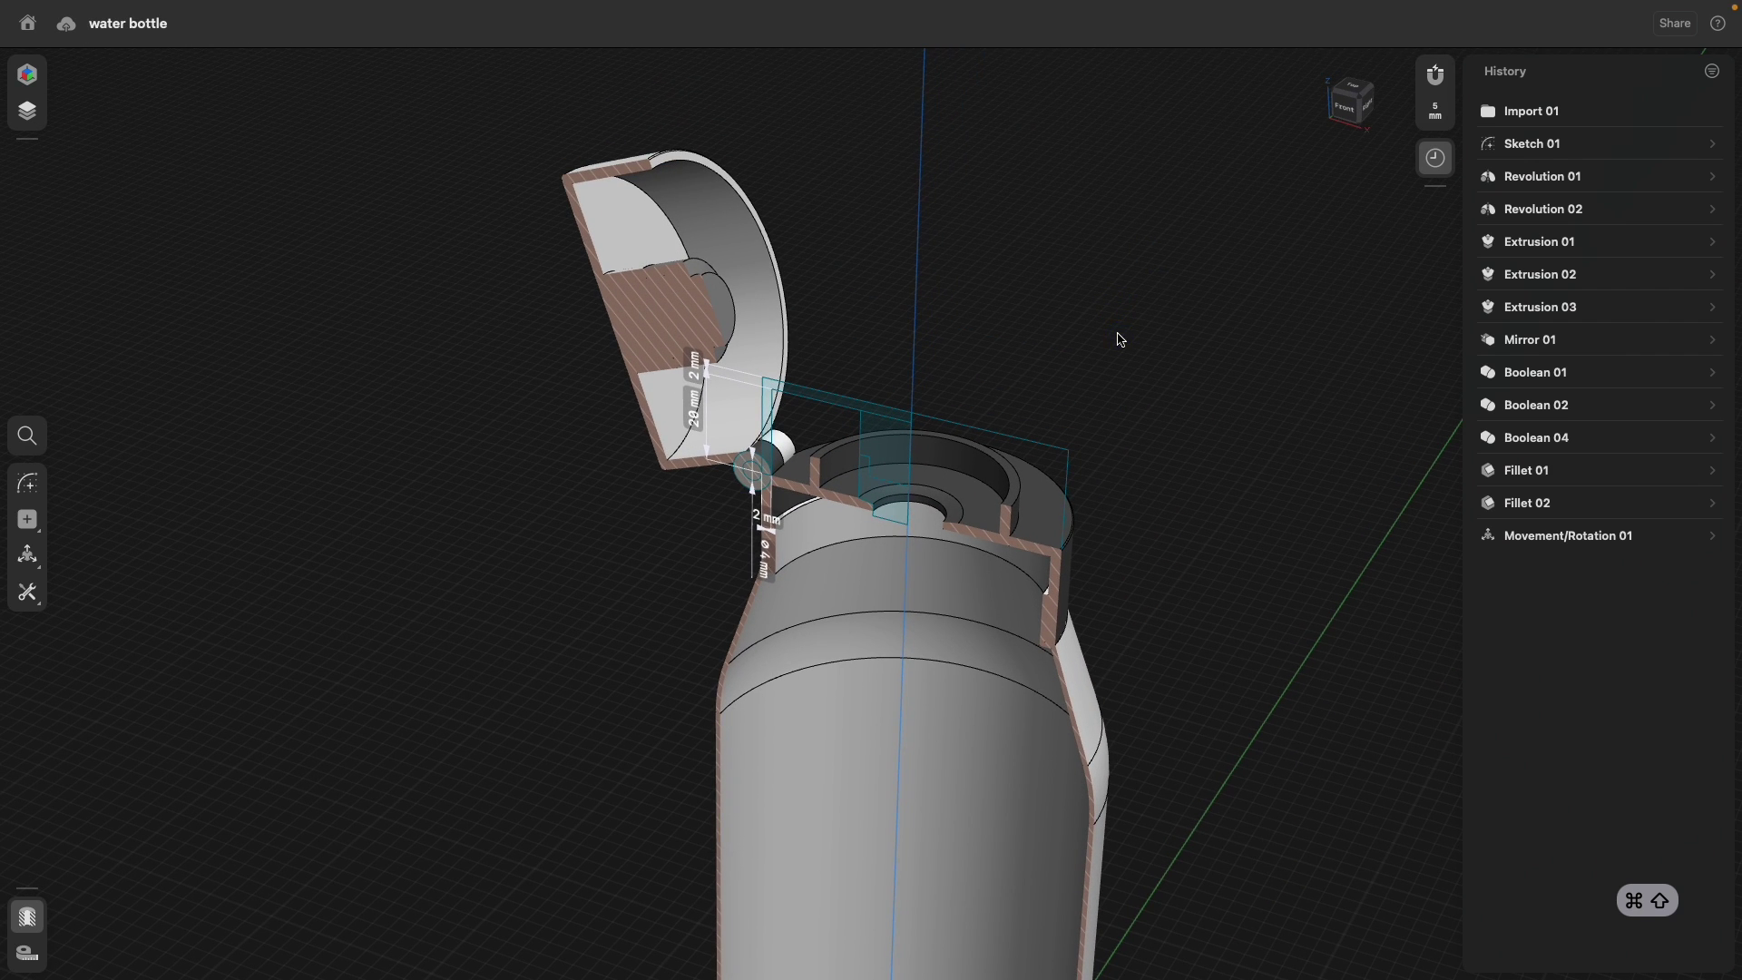